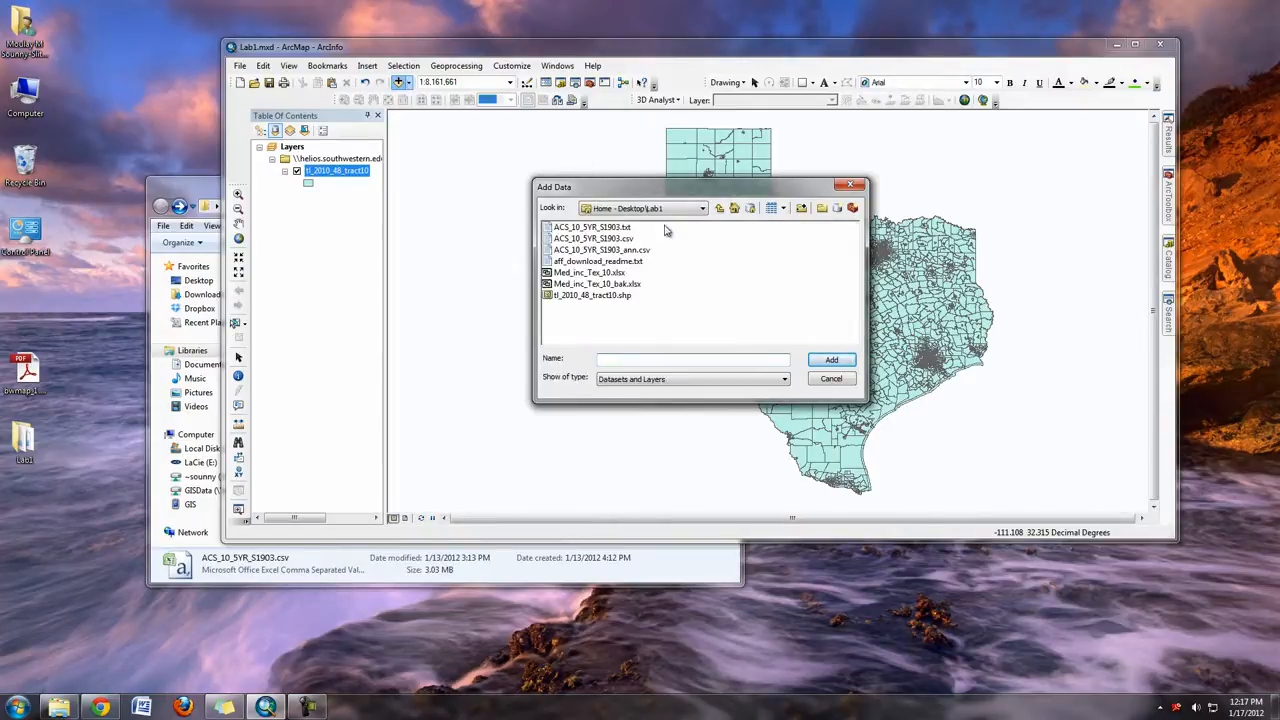
Add the Data$ sheet of Med_inc_Tex_10.xlsx from the Lab1 folder to the map
click(703, 208)
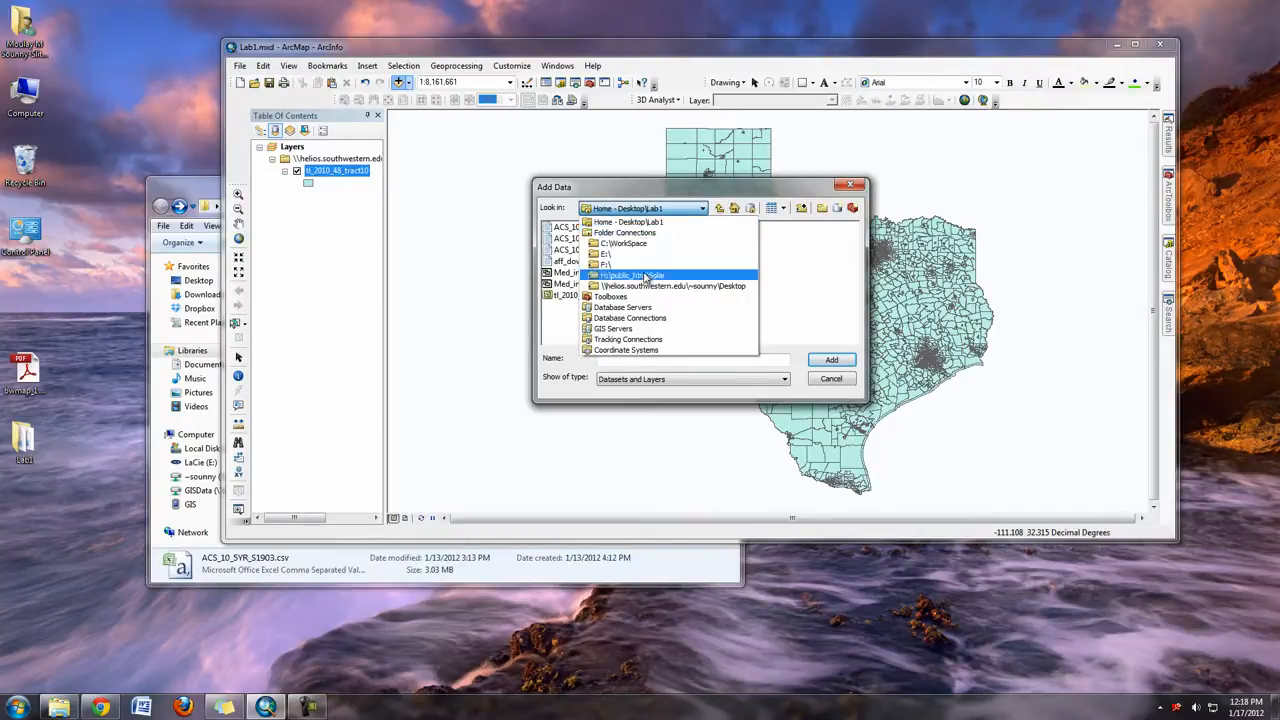
click(816, 279)
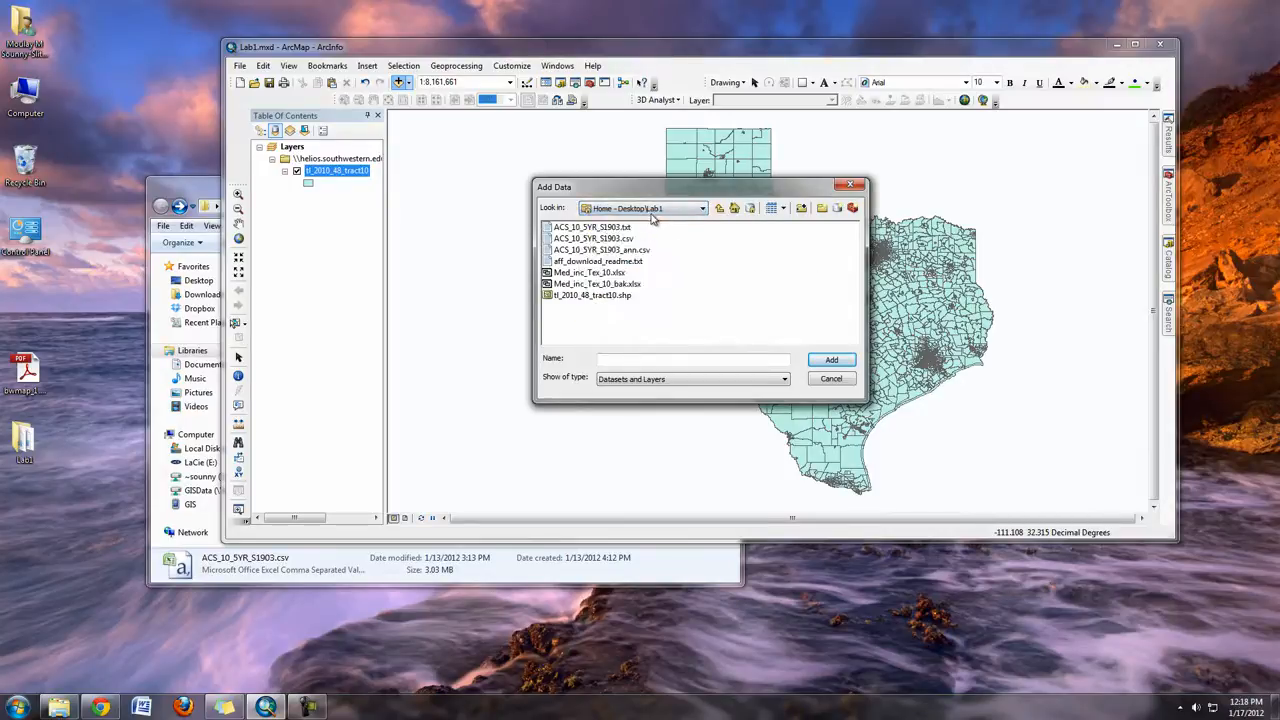
click(565, 274)
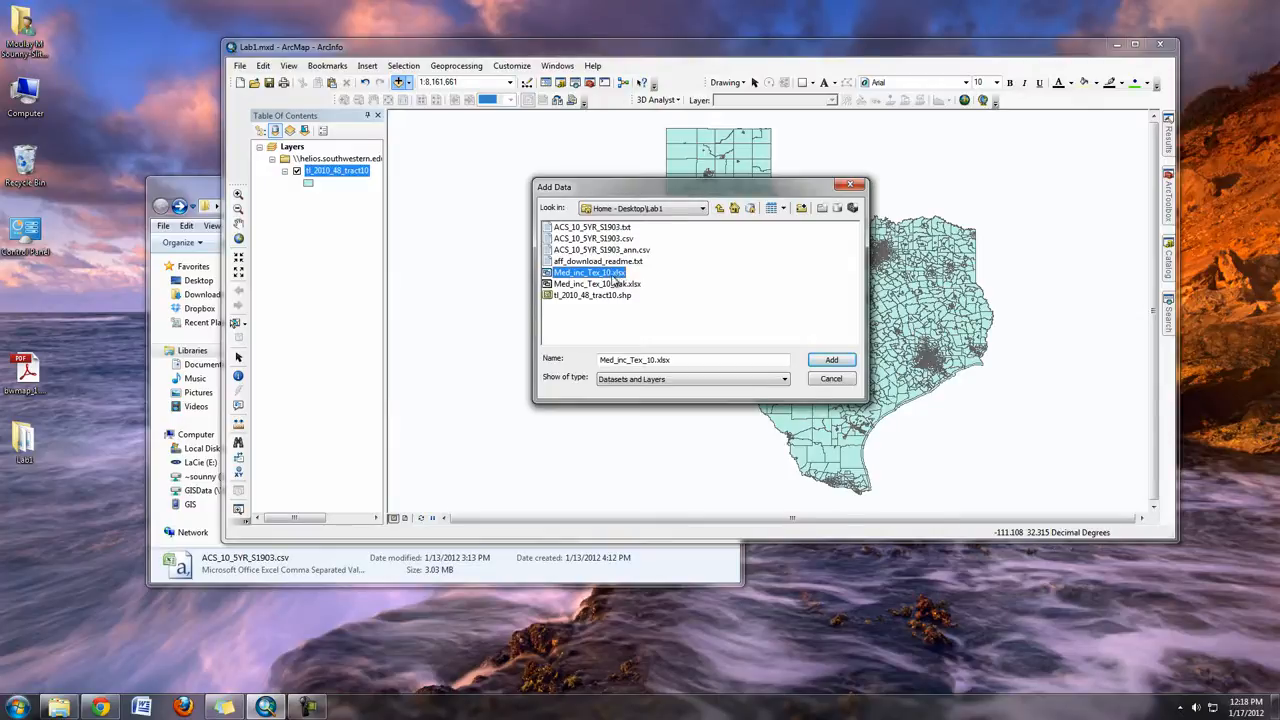
double_click(612, 274)
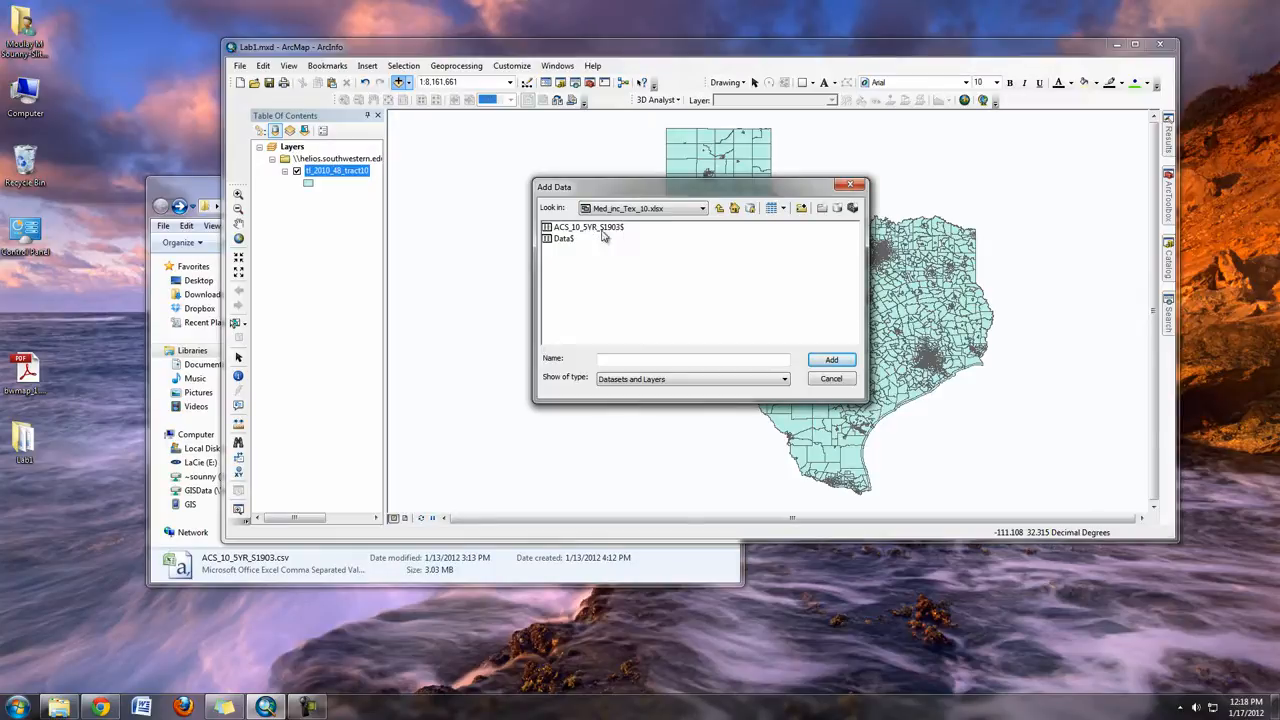
click(563, 239)
click(845, 363)
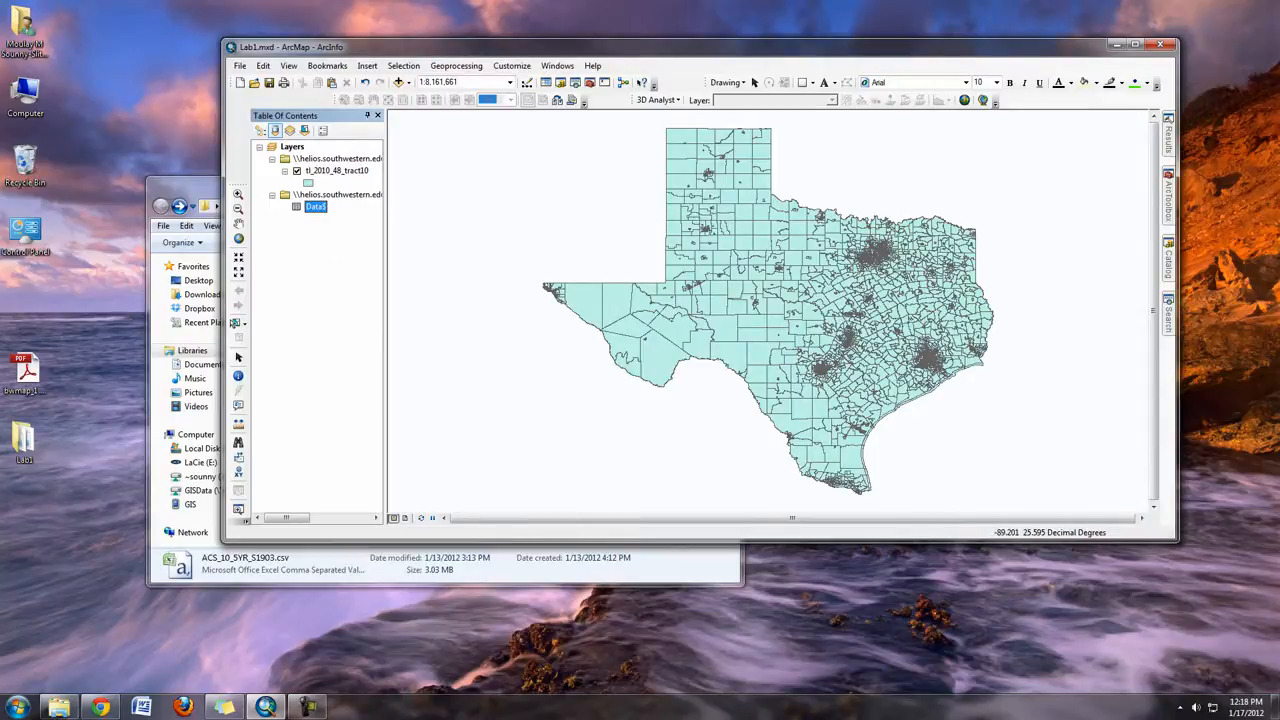
Open the Data$ table from the table of contents and maximize the program window
right_click(305, 213)
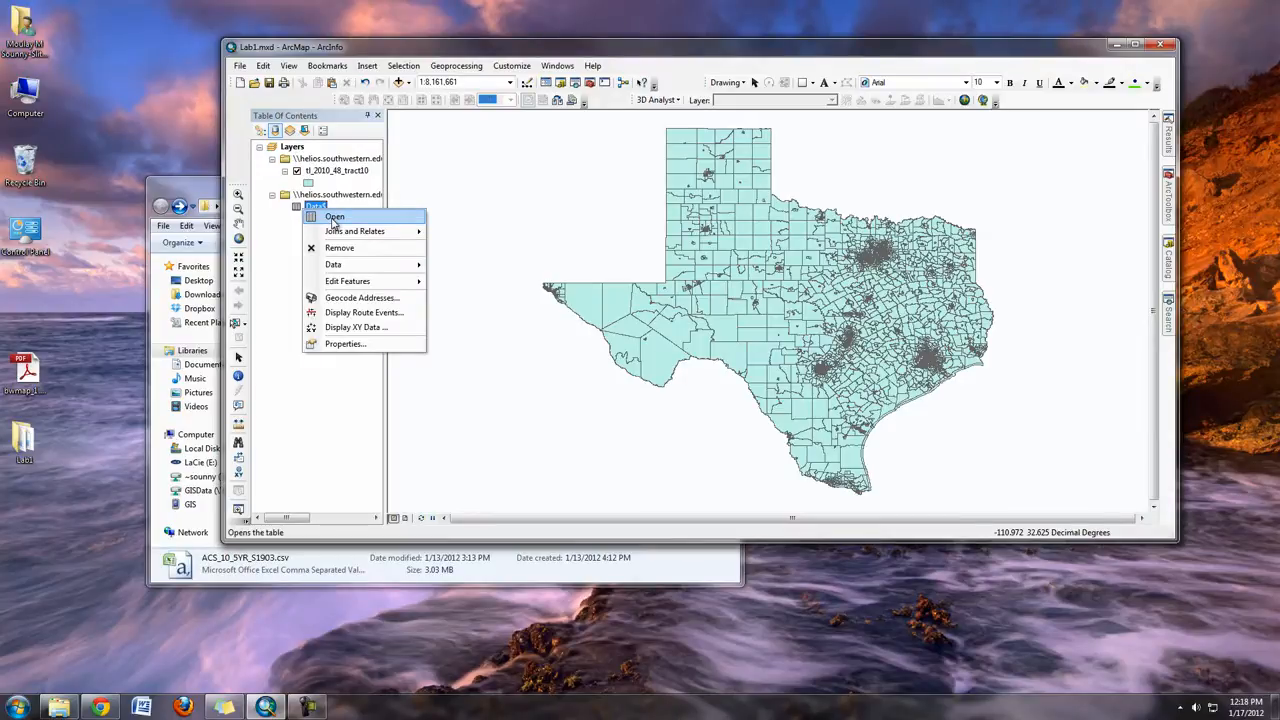
click(334, 218)
drag(808, 162, 716, 136)
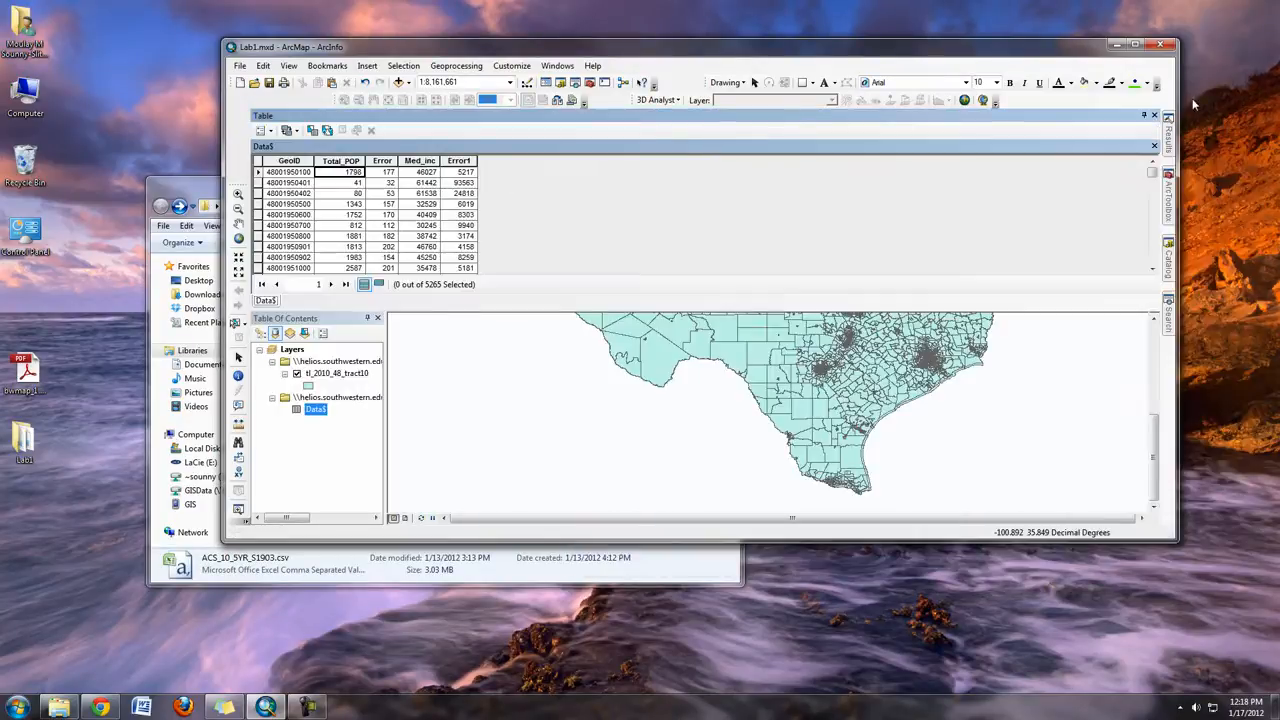
click(1136, 44)
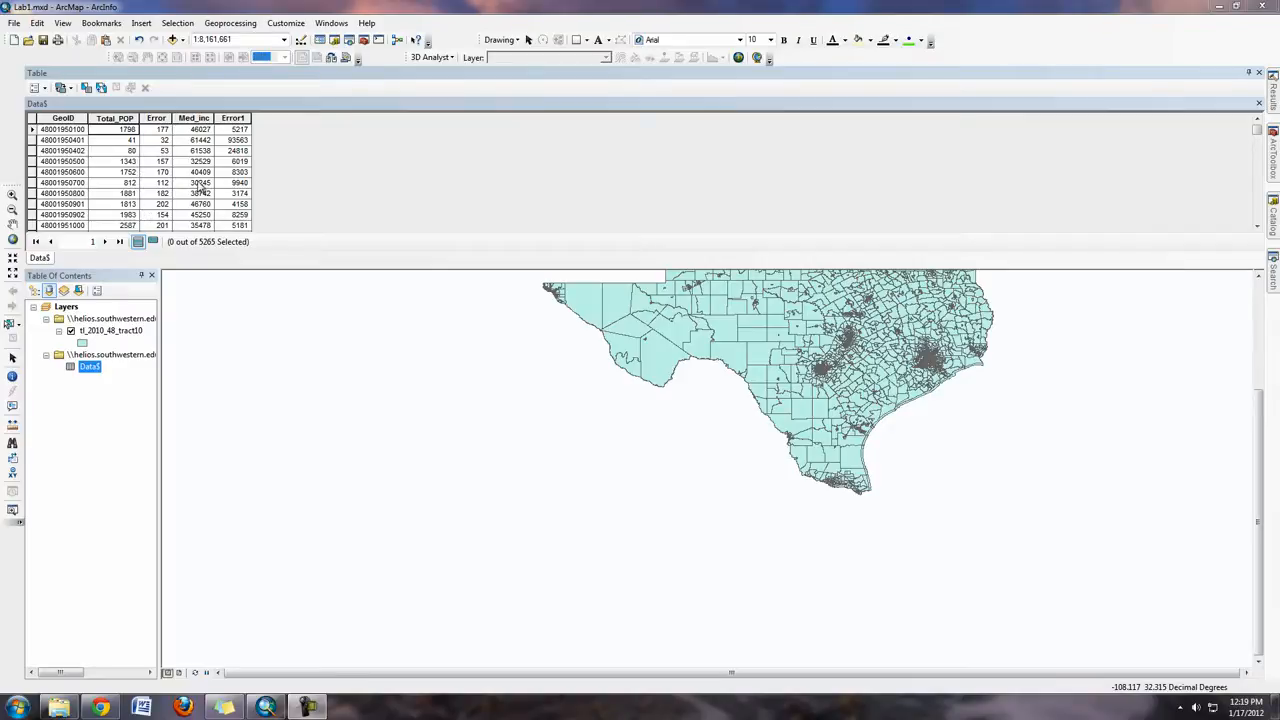
Examine the GeoID field's data type and number format in the Data$ table, leaving its properties unchanged
click(123, 118)
click(76, 118)
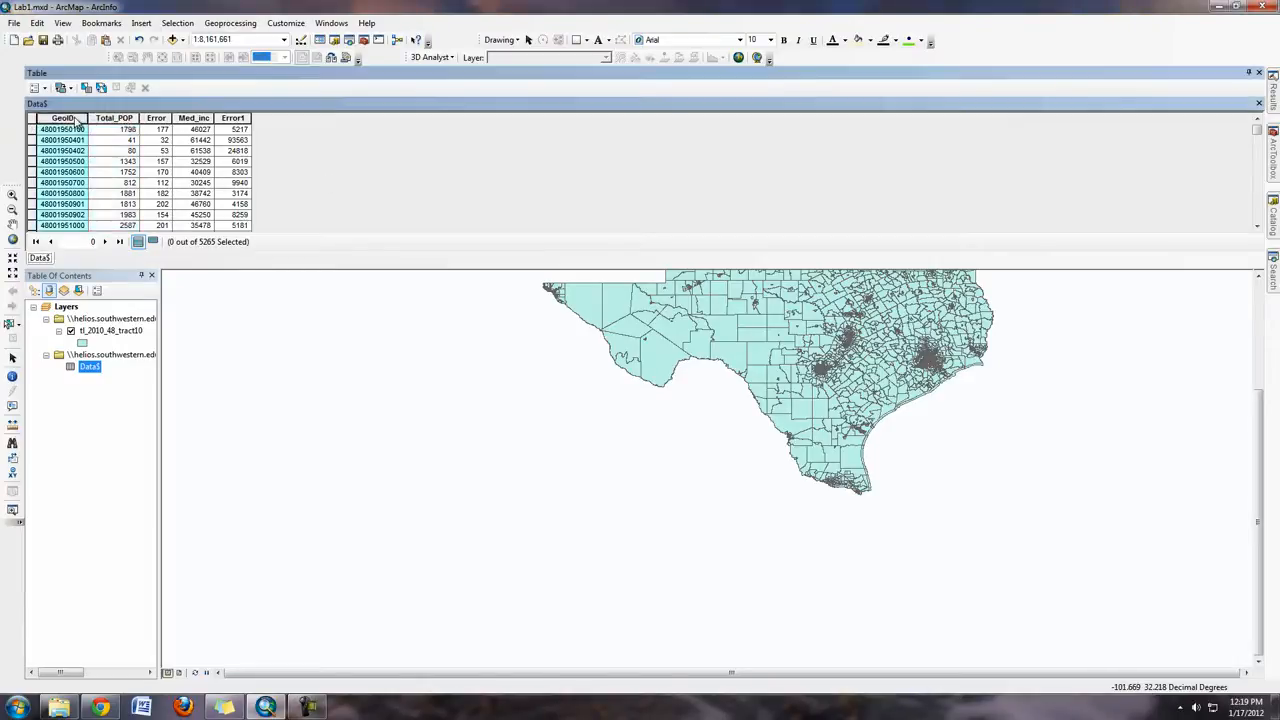
right_click(77, 120)
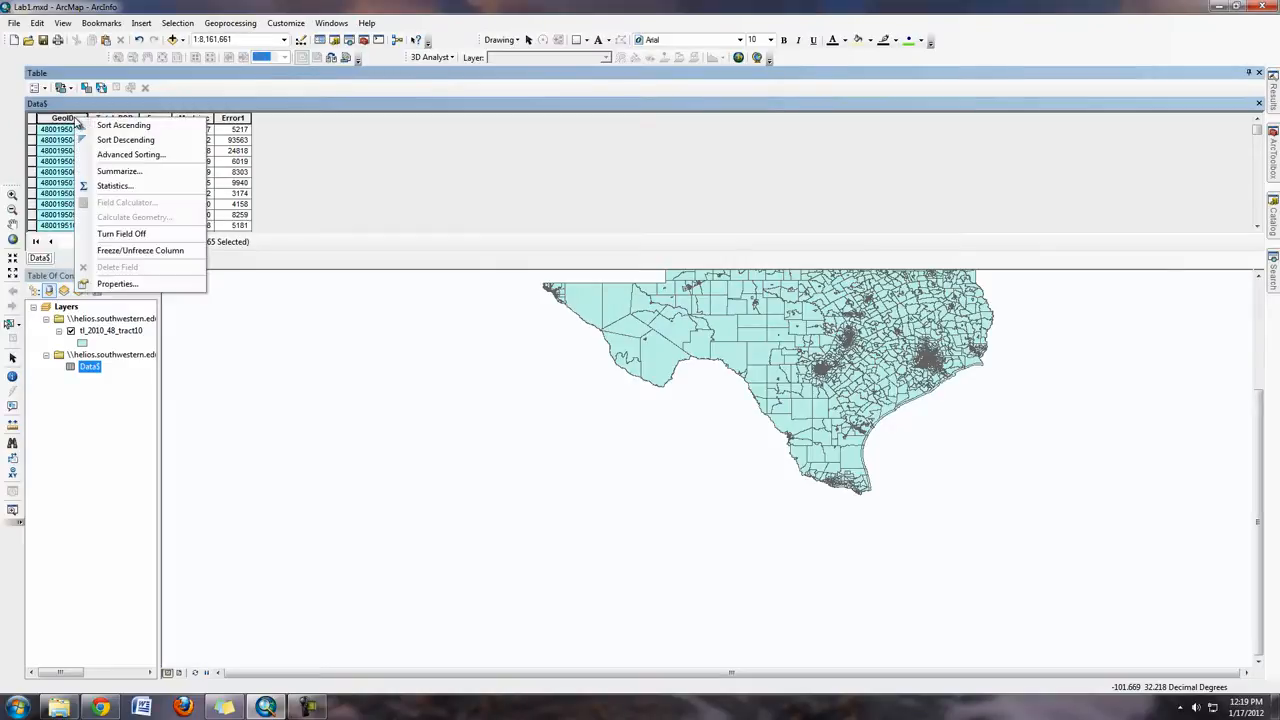
click(178, 292)
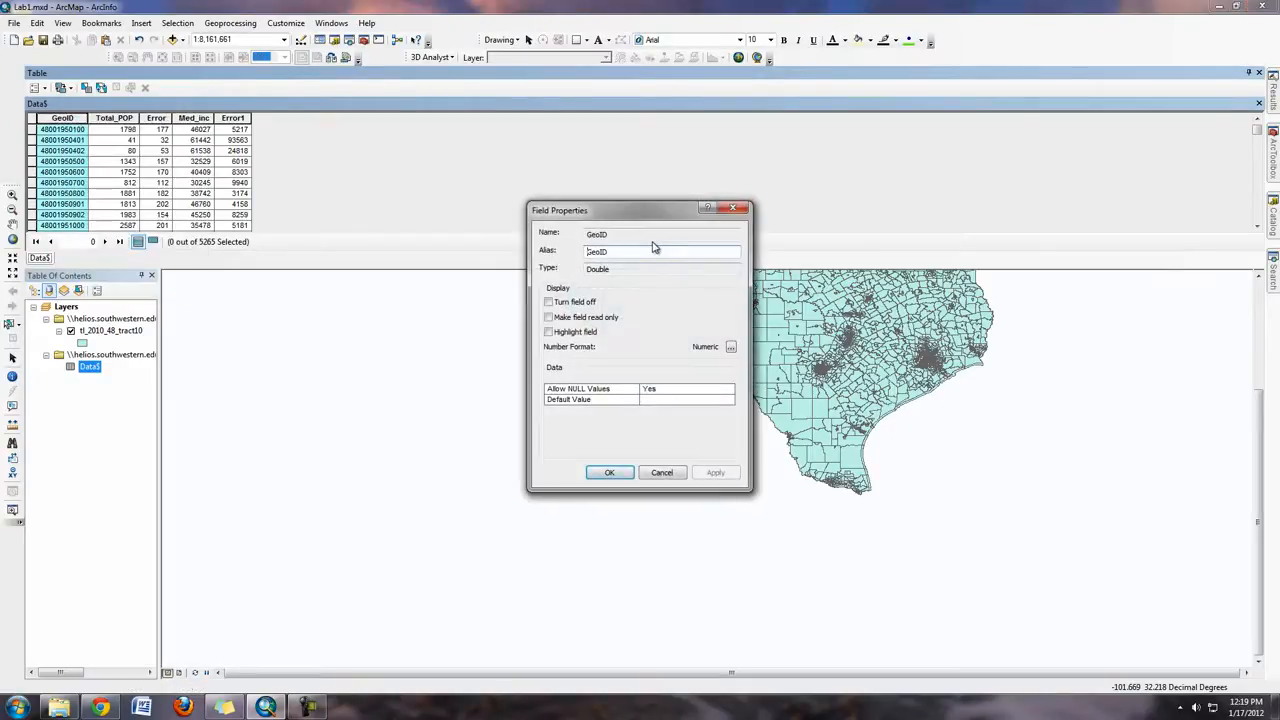
drag(636, 271, 556, 280)
click(730, 348)
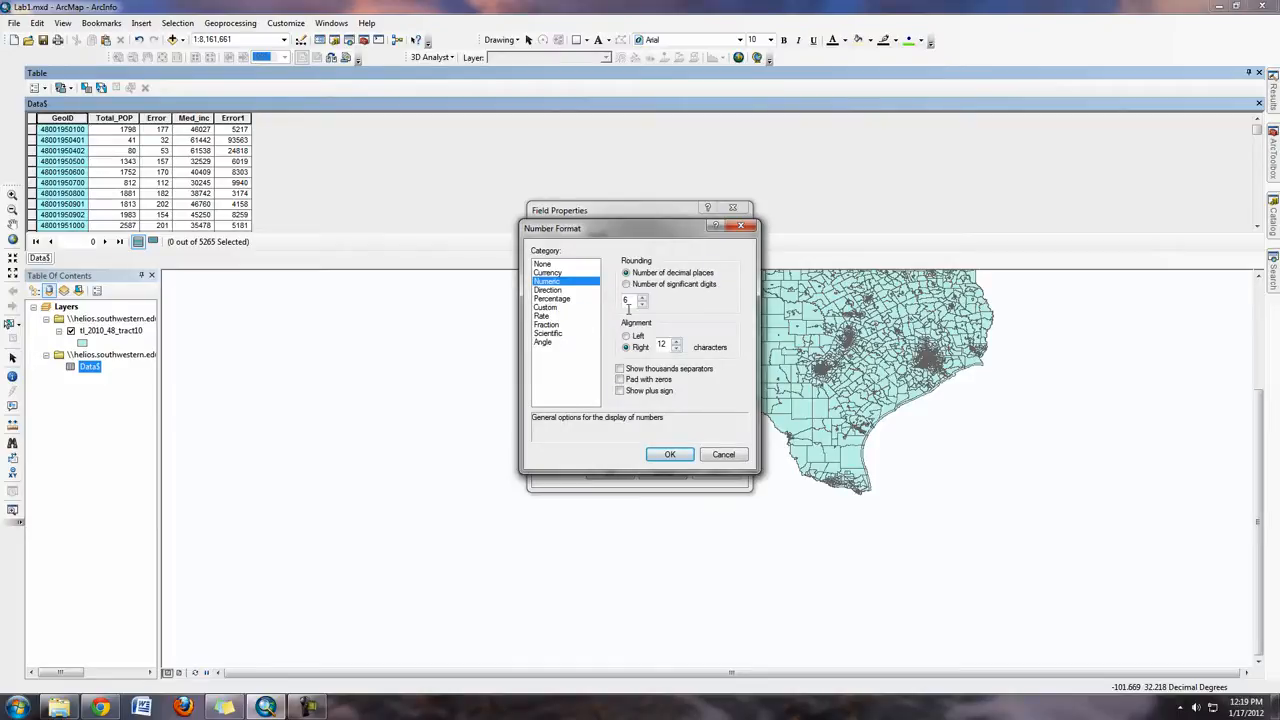
click(730, 457)
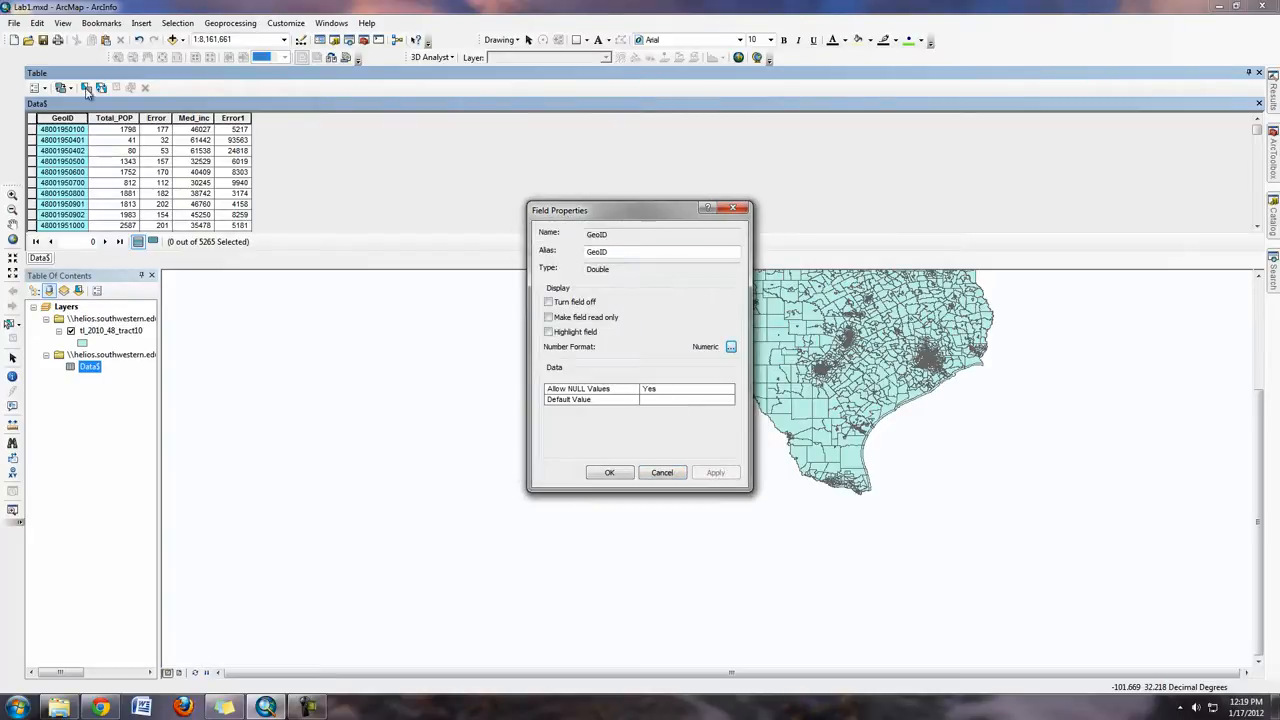
click(673, 474)
Open the attribute table of the tl_2010_48_tract10 layer
click(101, 332)
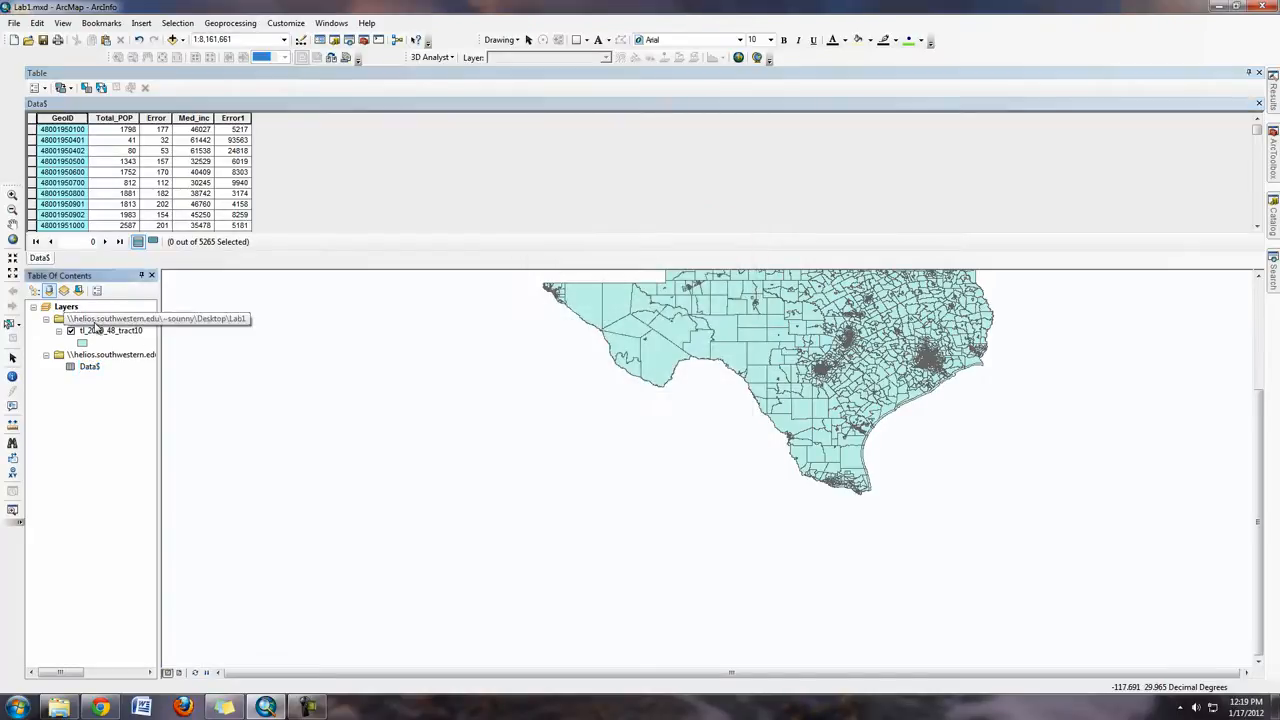
click(101, 332)
right_click(101, 334)
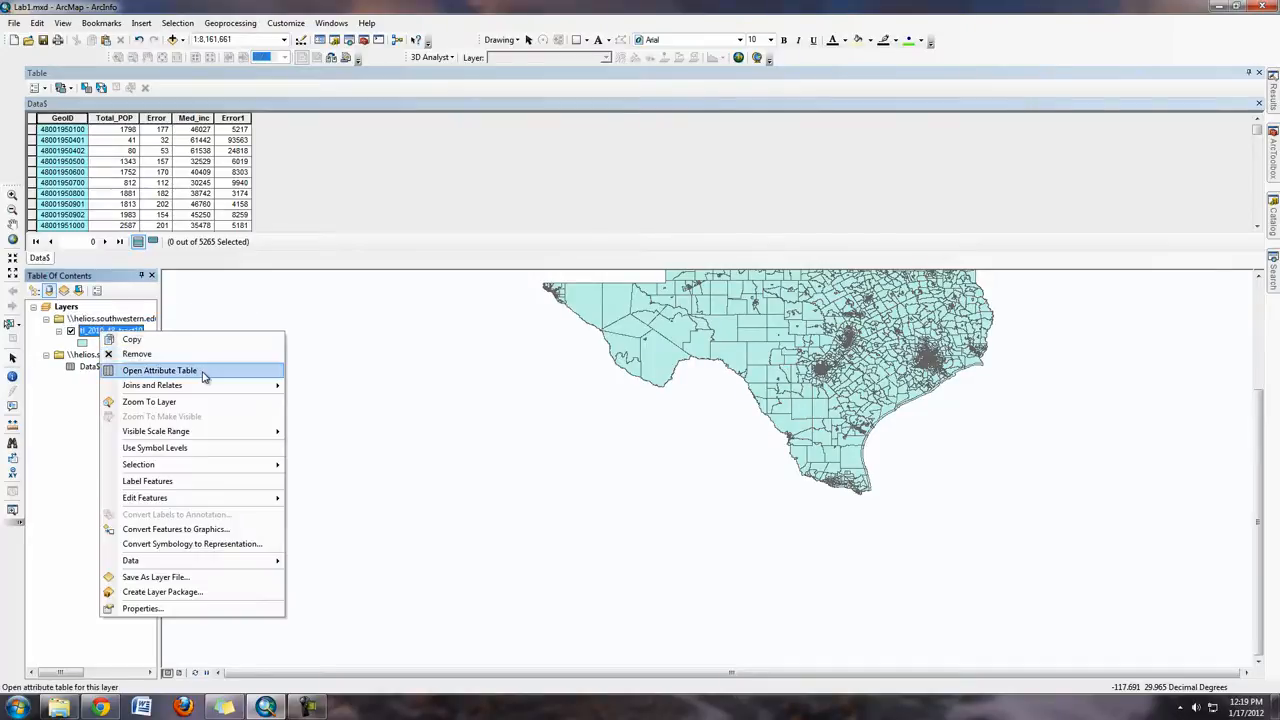
click(204, 375)
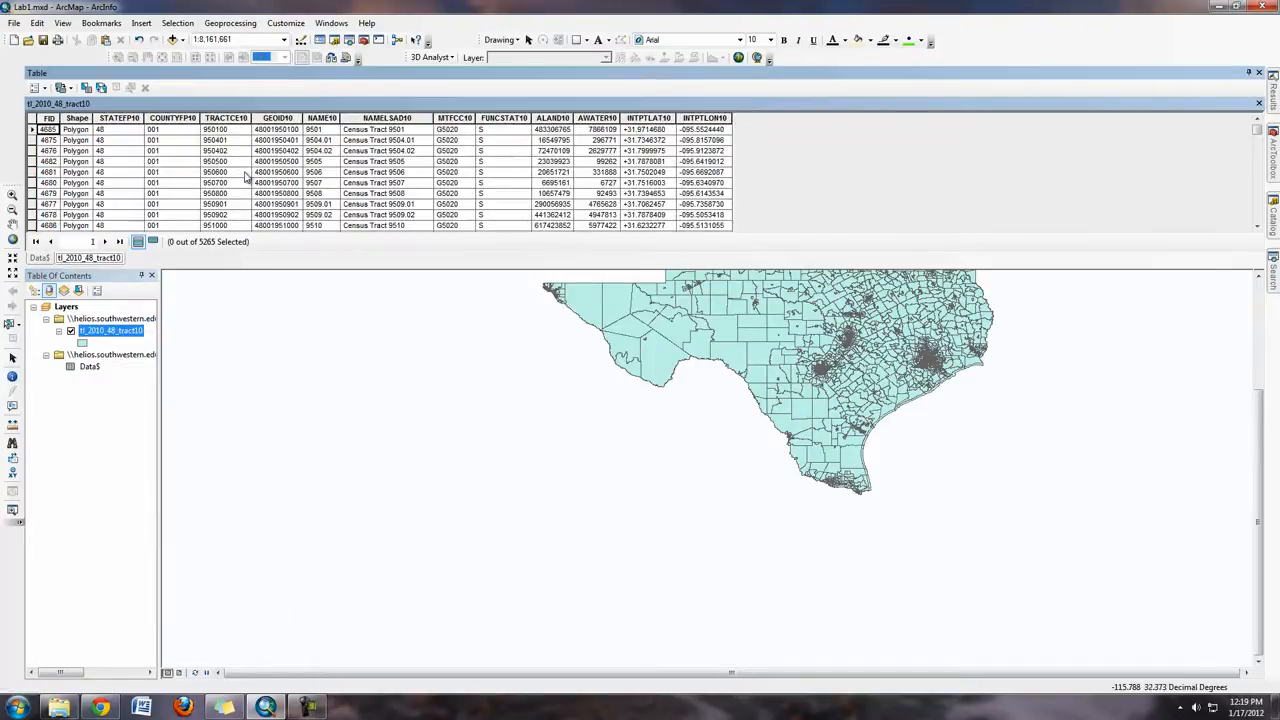
Widen the GEOID10 column and examine the field's data type and length in its properties
drag(300, 117, 314, 117)
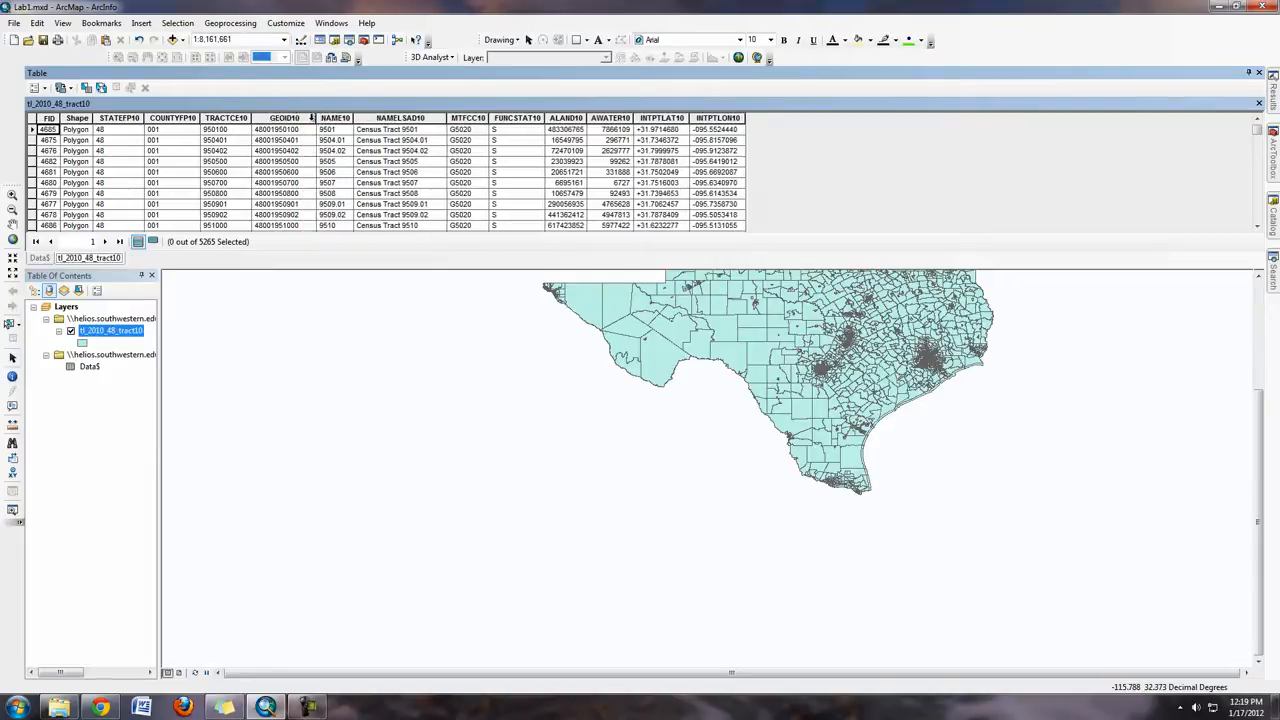
click(300, 118)
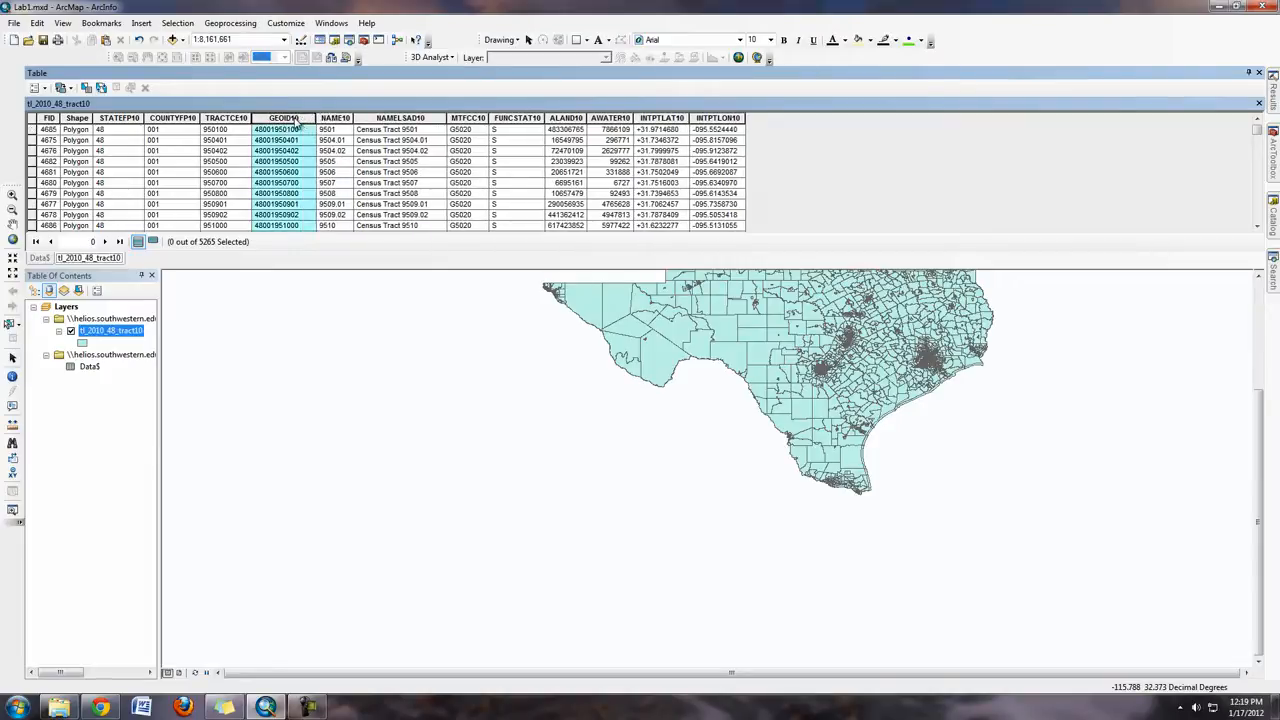
right_click(296, 119)
click(366, 284)
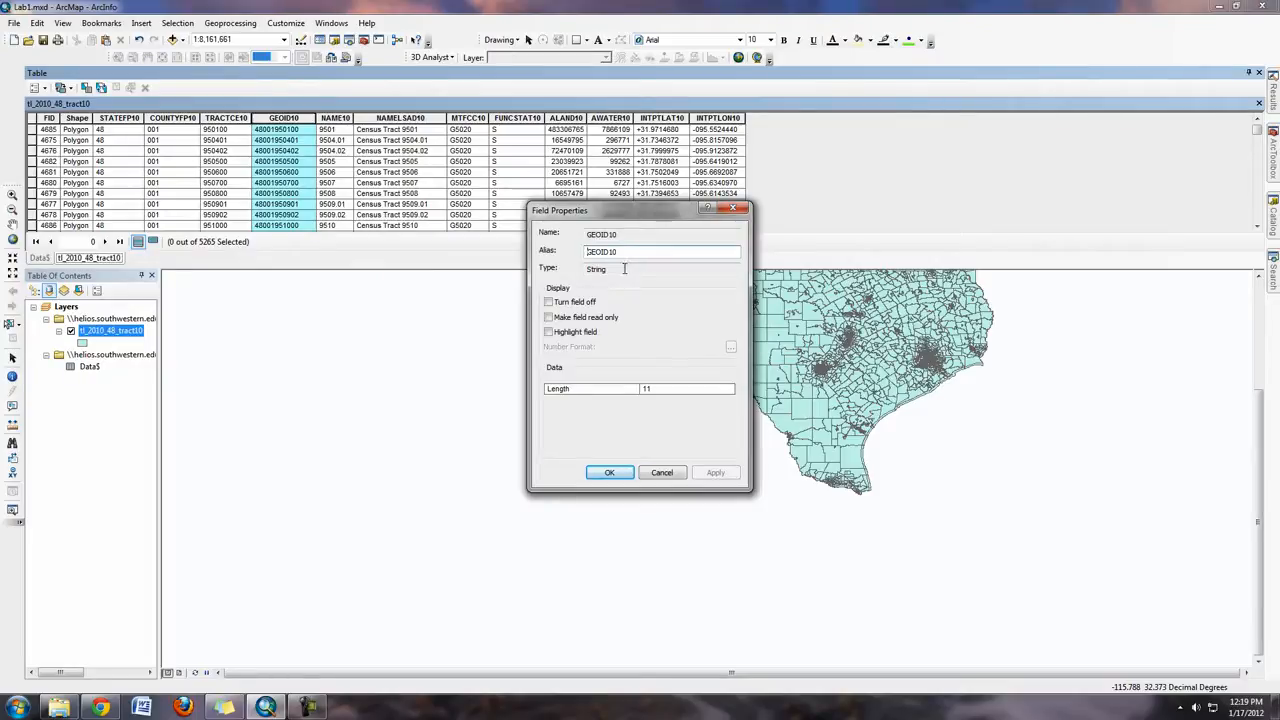
click(676, 474)
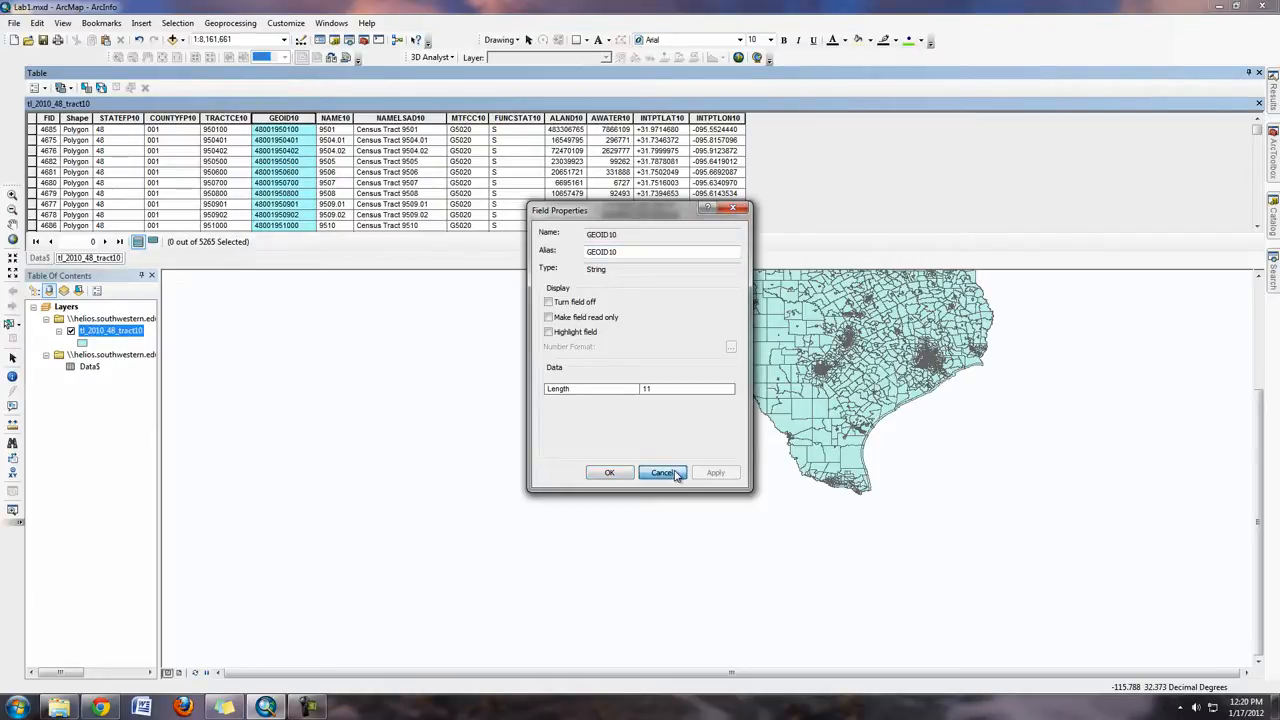
click(676, 474)
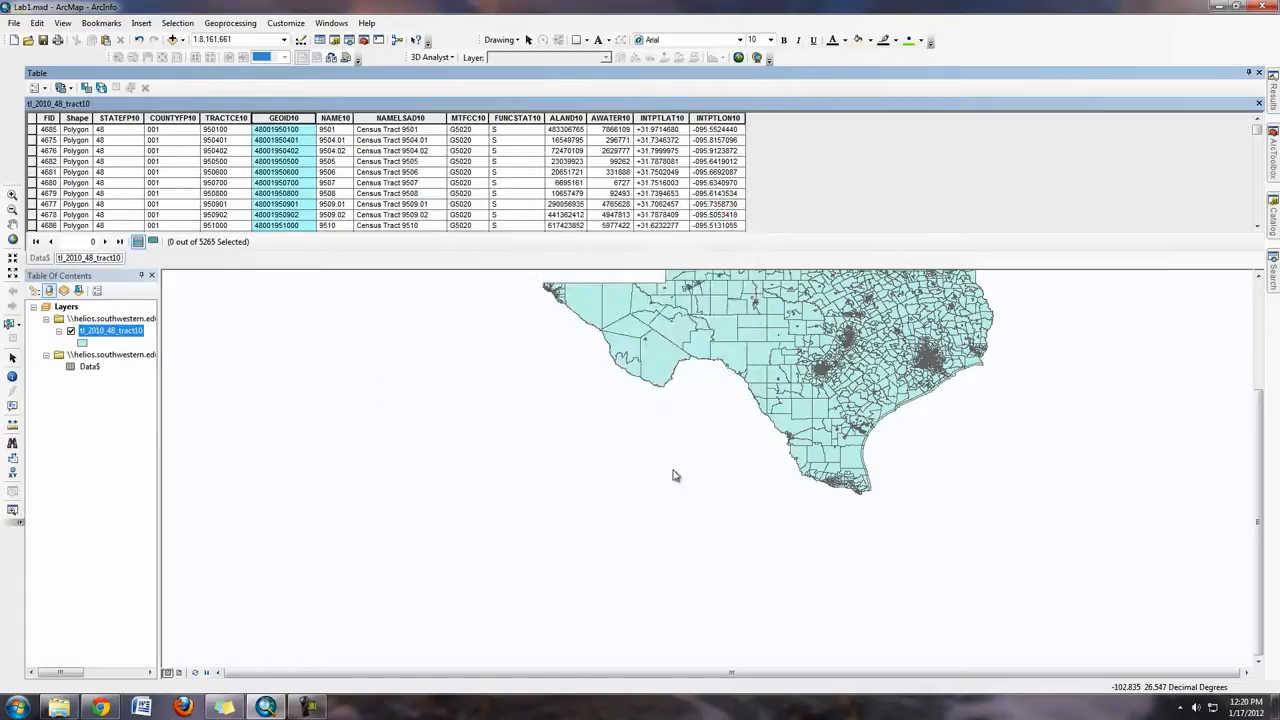
click(90, 366)
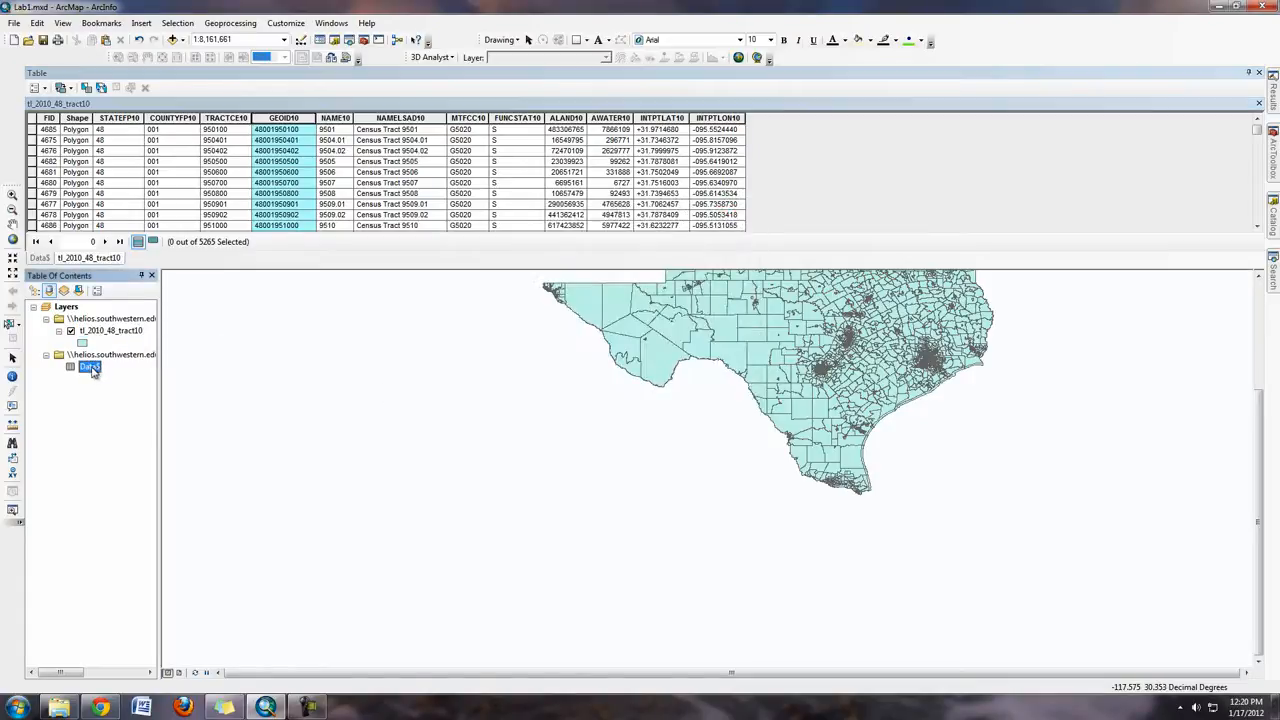
click(84, 370)
click(42, 258)
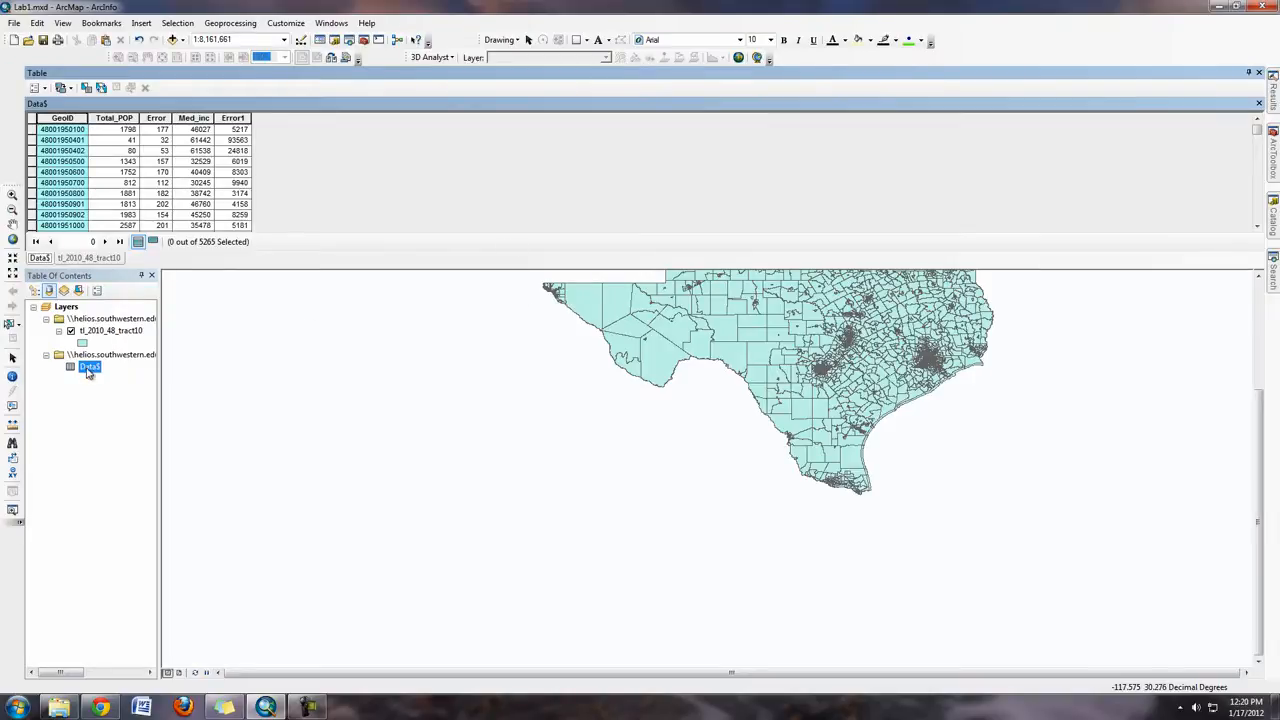
right_click(89, 370)
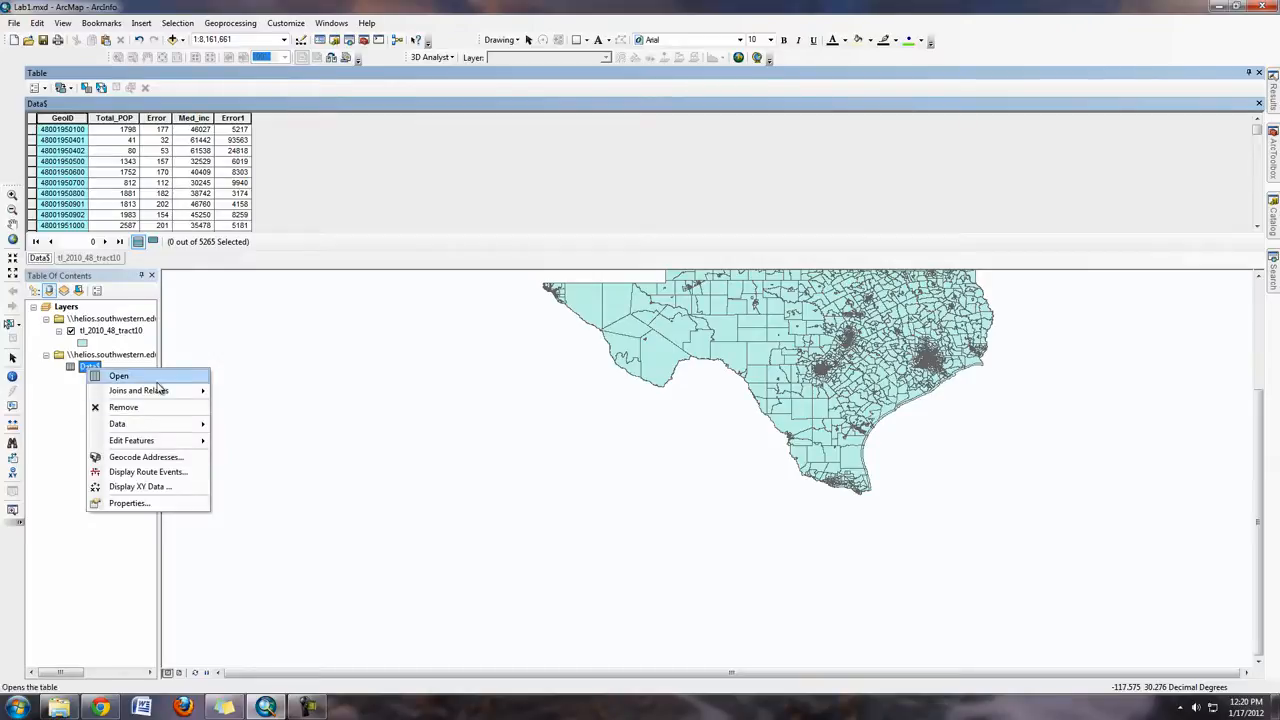
mouse_move(167, 424)
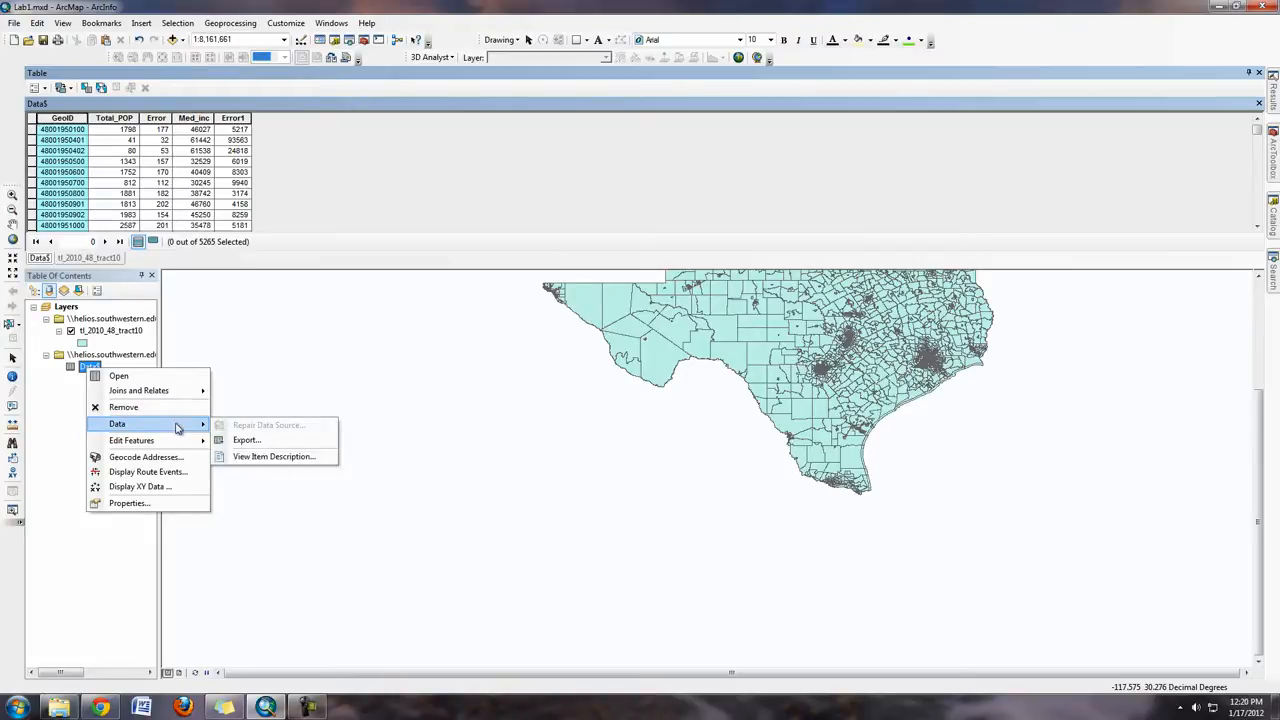
click(247, 440)
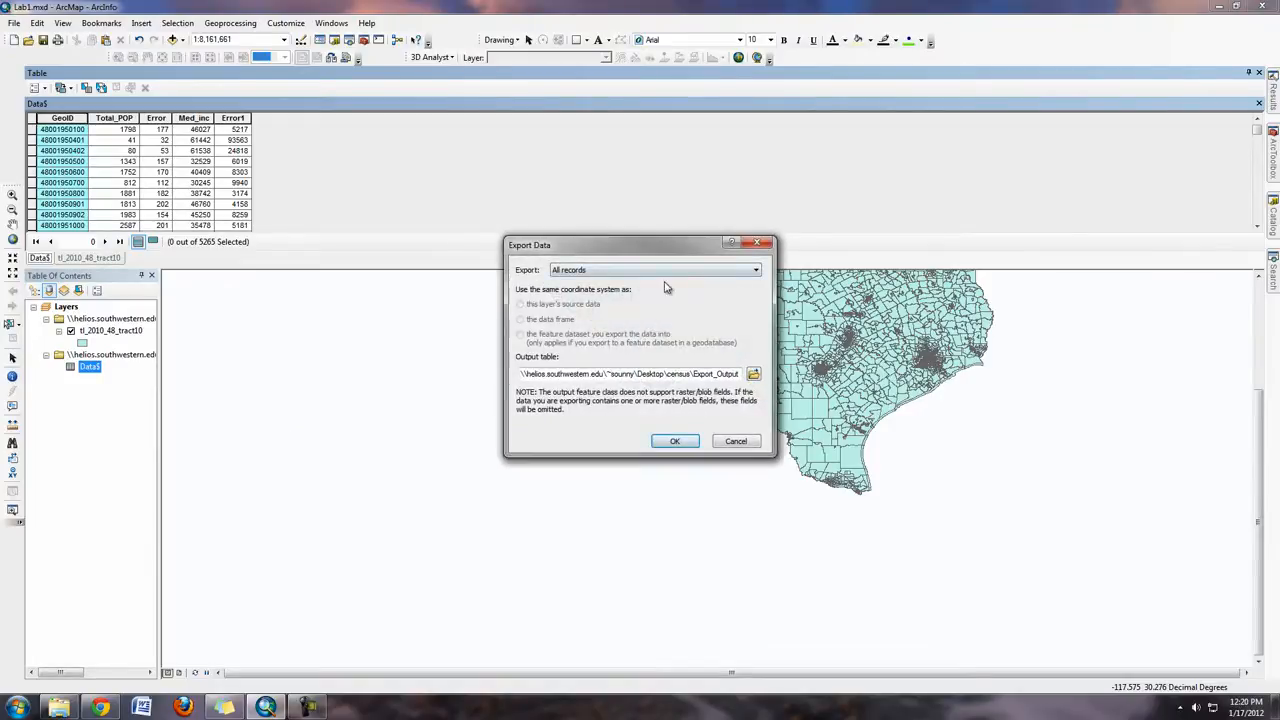
click(745, 274)
click(745, 274)
click(736, 441)
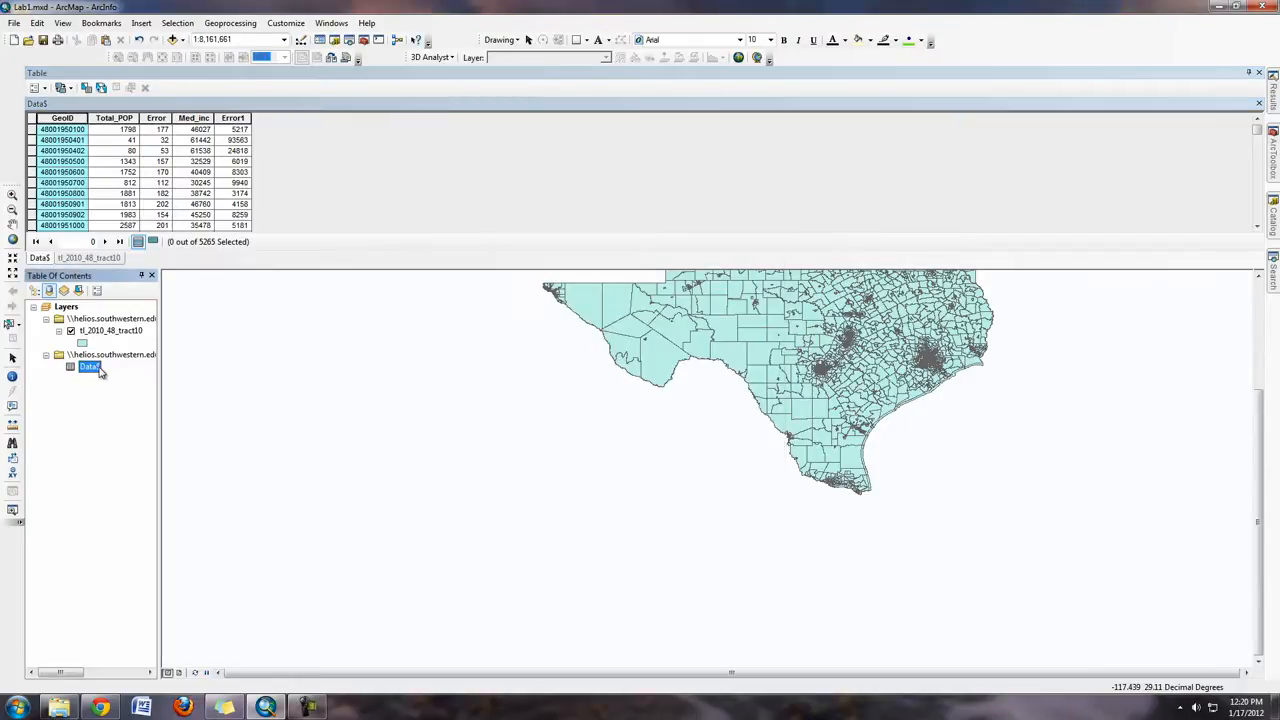
Close the open table window and reopen only the Data$ table
click(90, 367)
click(1256, 75)
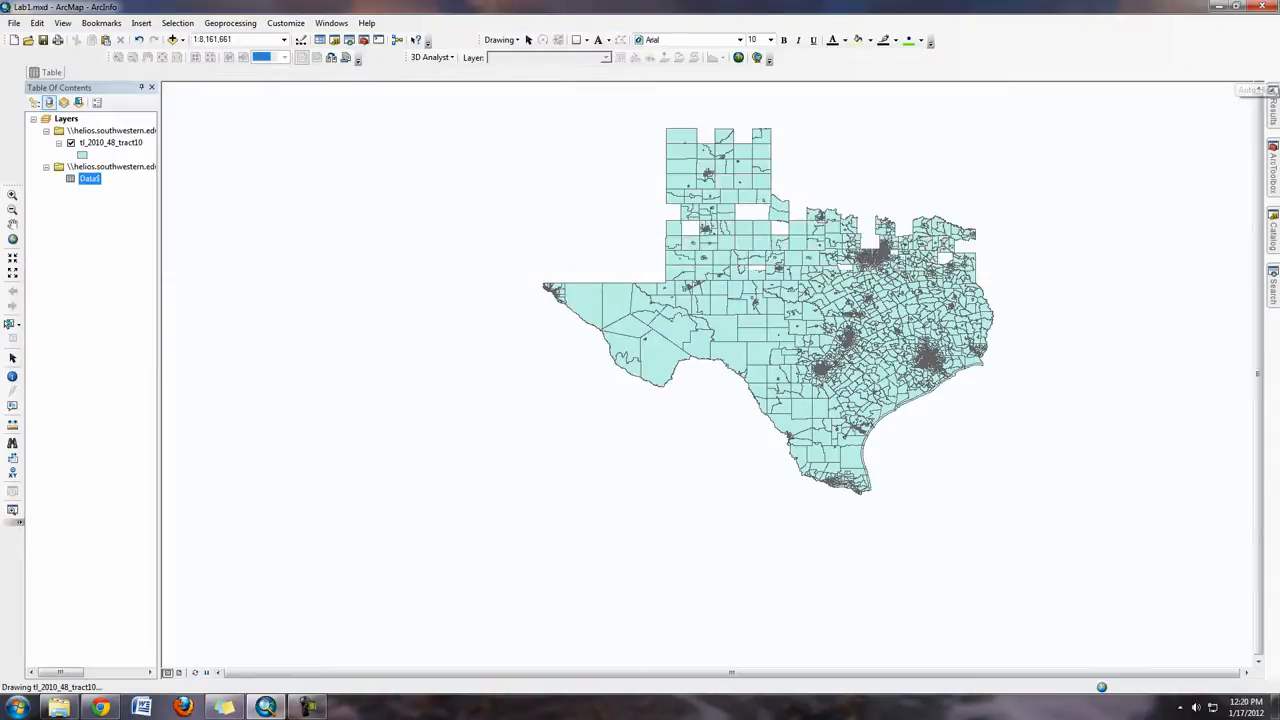
mouse_move(43, 76)
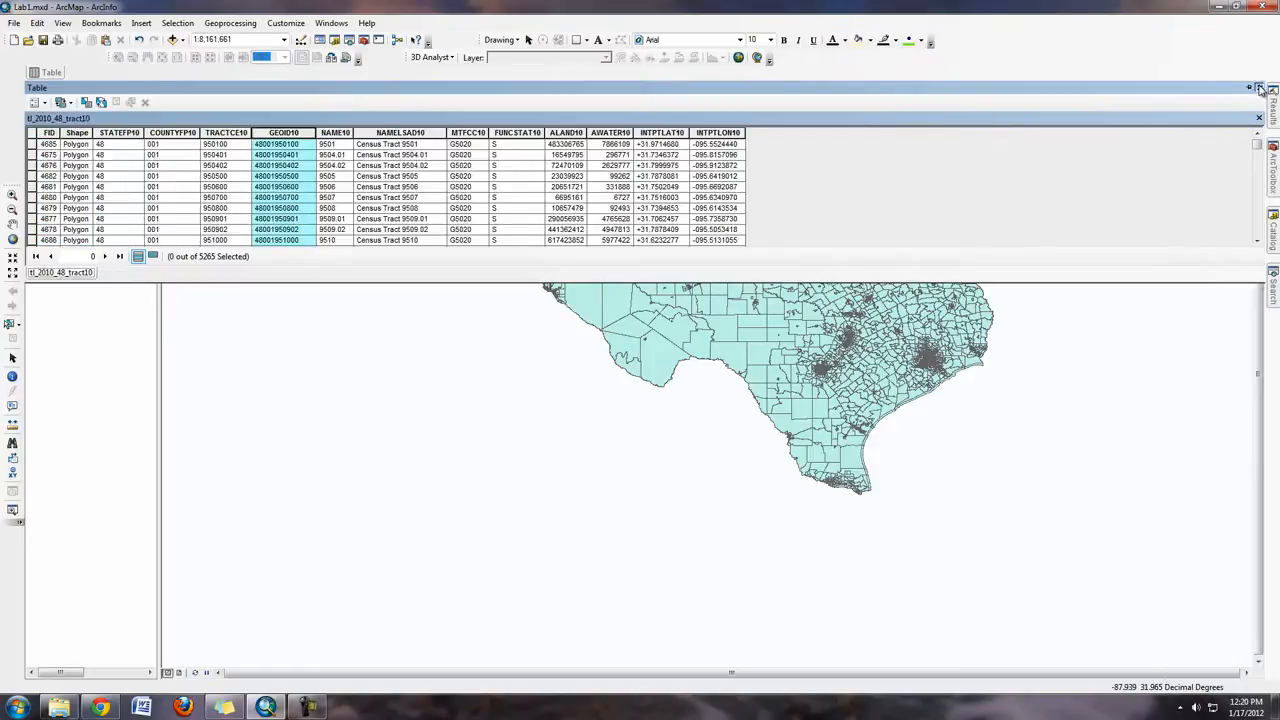
click(1249, 87)
right_click(92, 165)
click(124, 172)
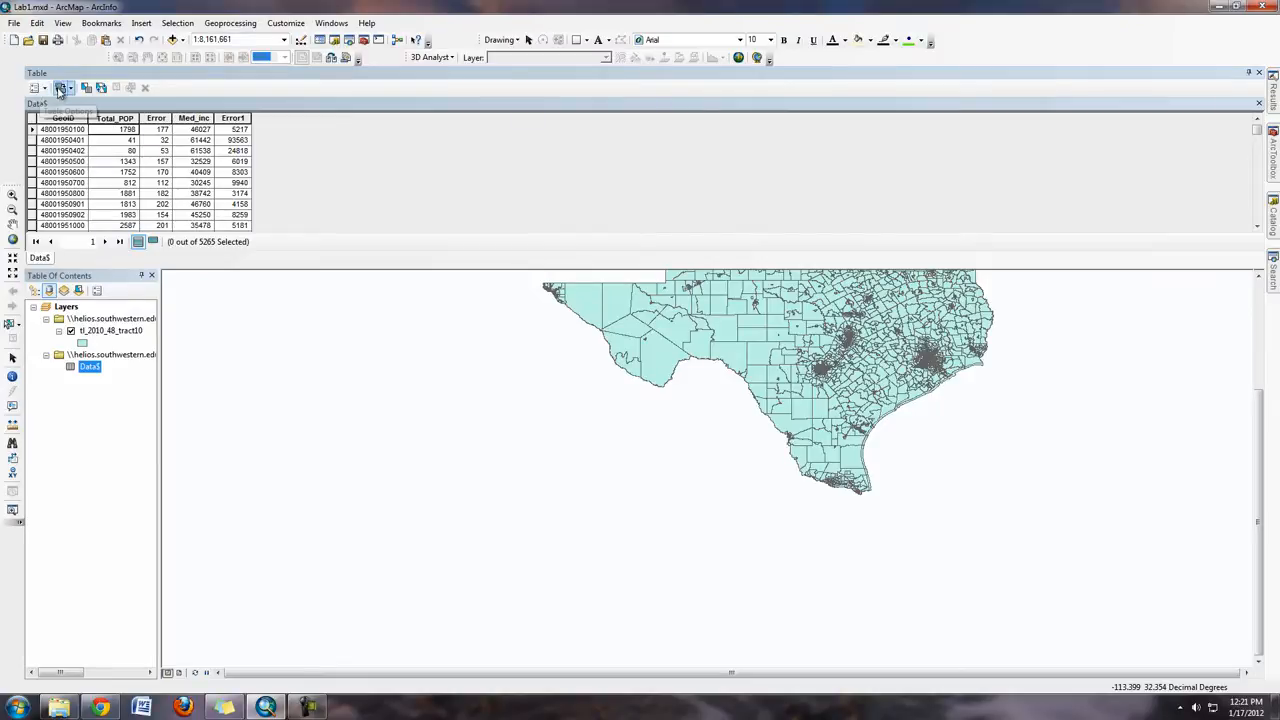
Start exporting all records of the Data$ table and choose the Lab1 folder as the output location
click(45, 91)
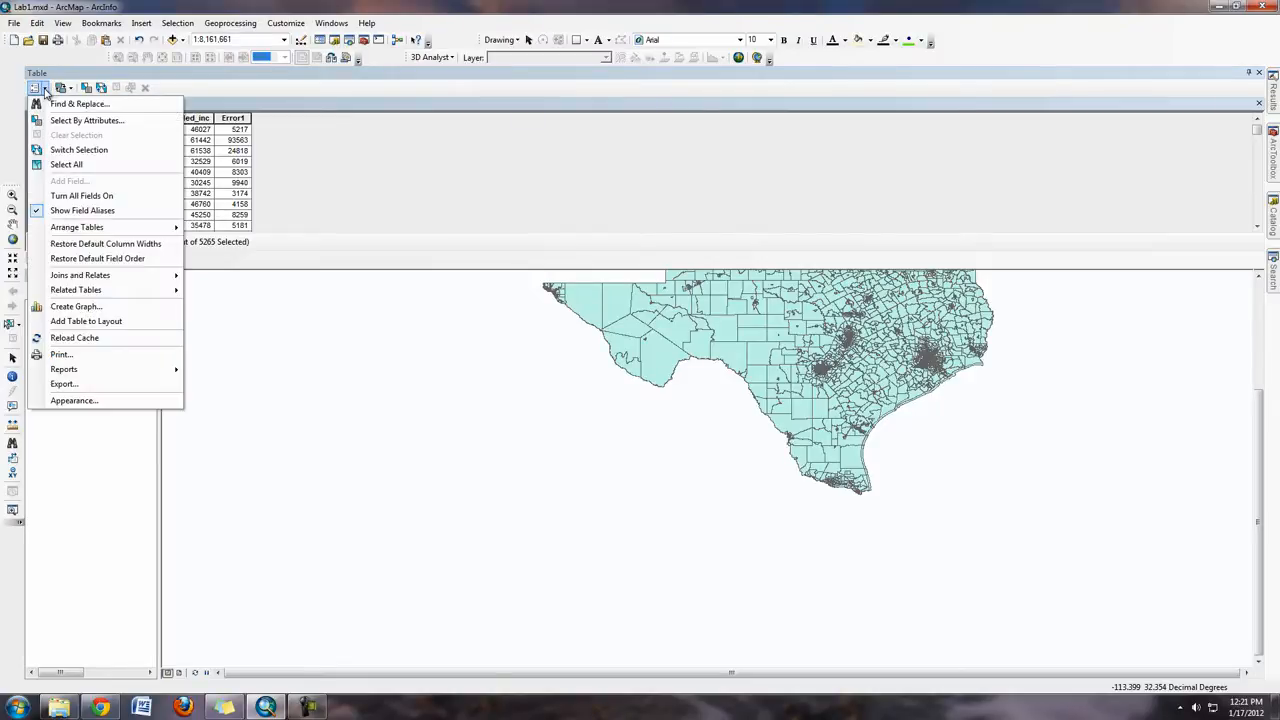
click(99, 385)
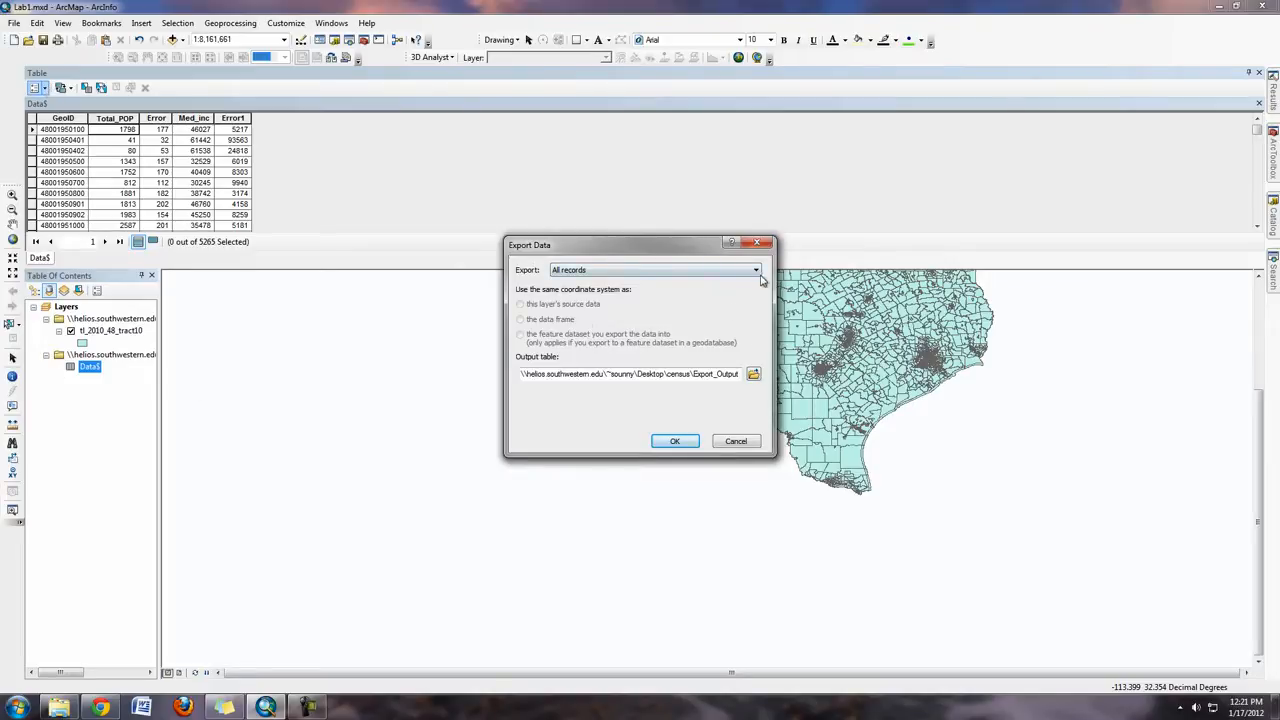
click(754, 374)
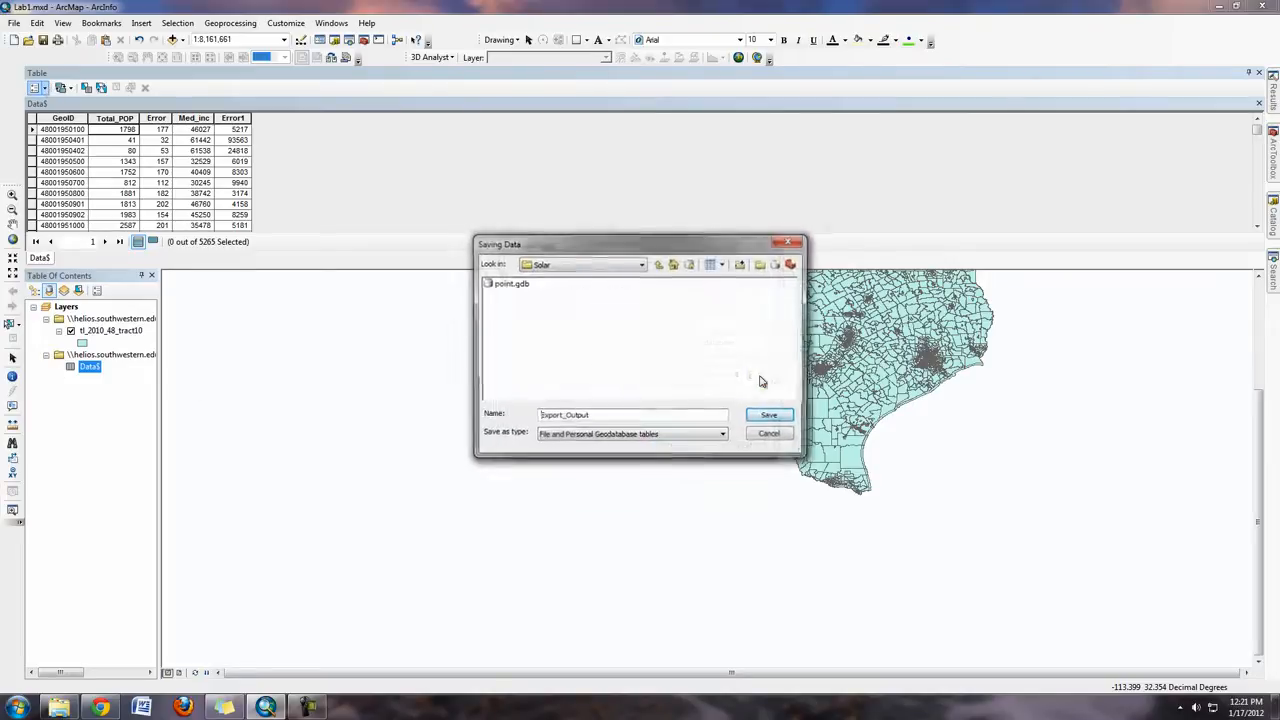
click(643, 266)
click(660, 355)
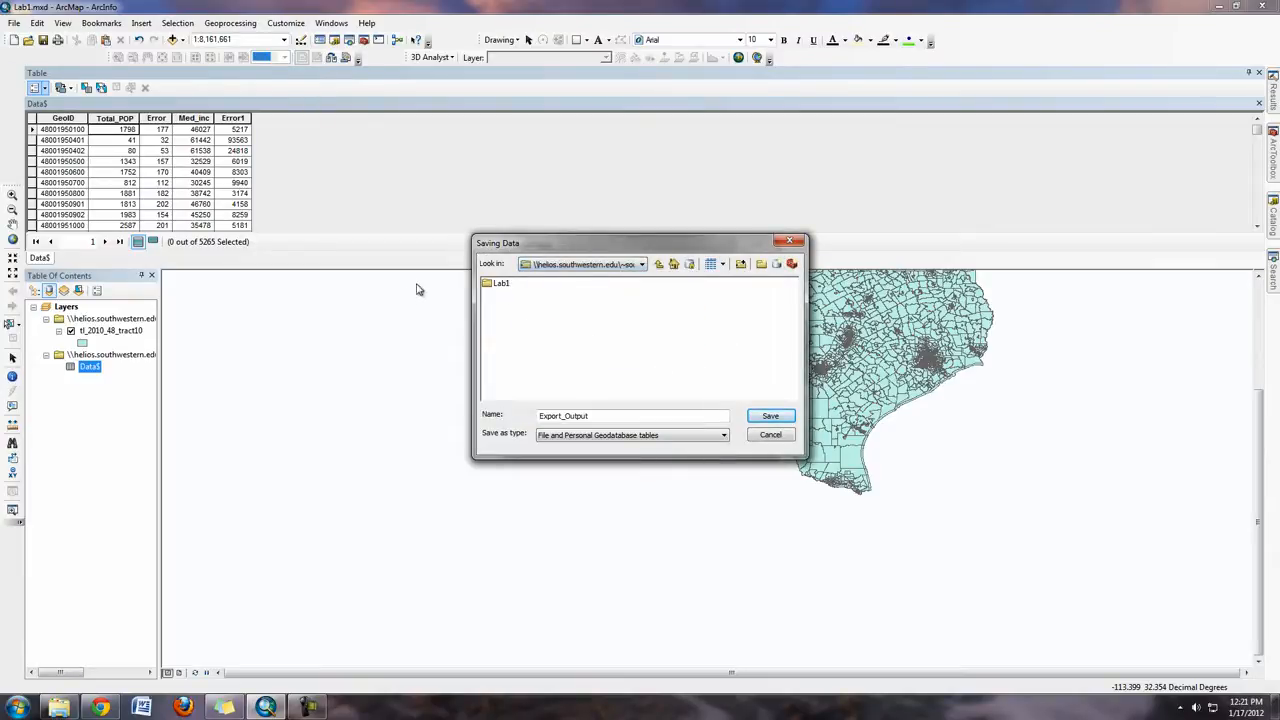
double_click(502, 286)
Export the records as a dBASE table named Med_inc and add the new table to the map
click(686, 435)
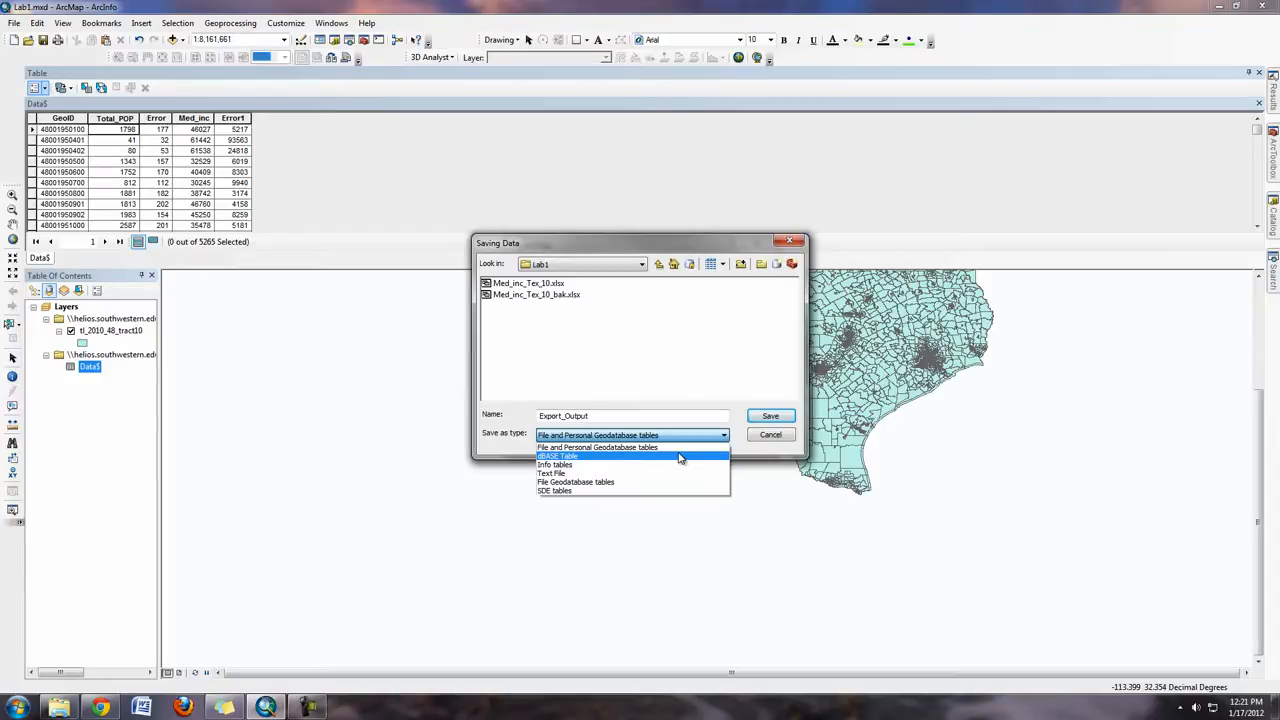
click(680, 458)
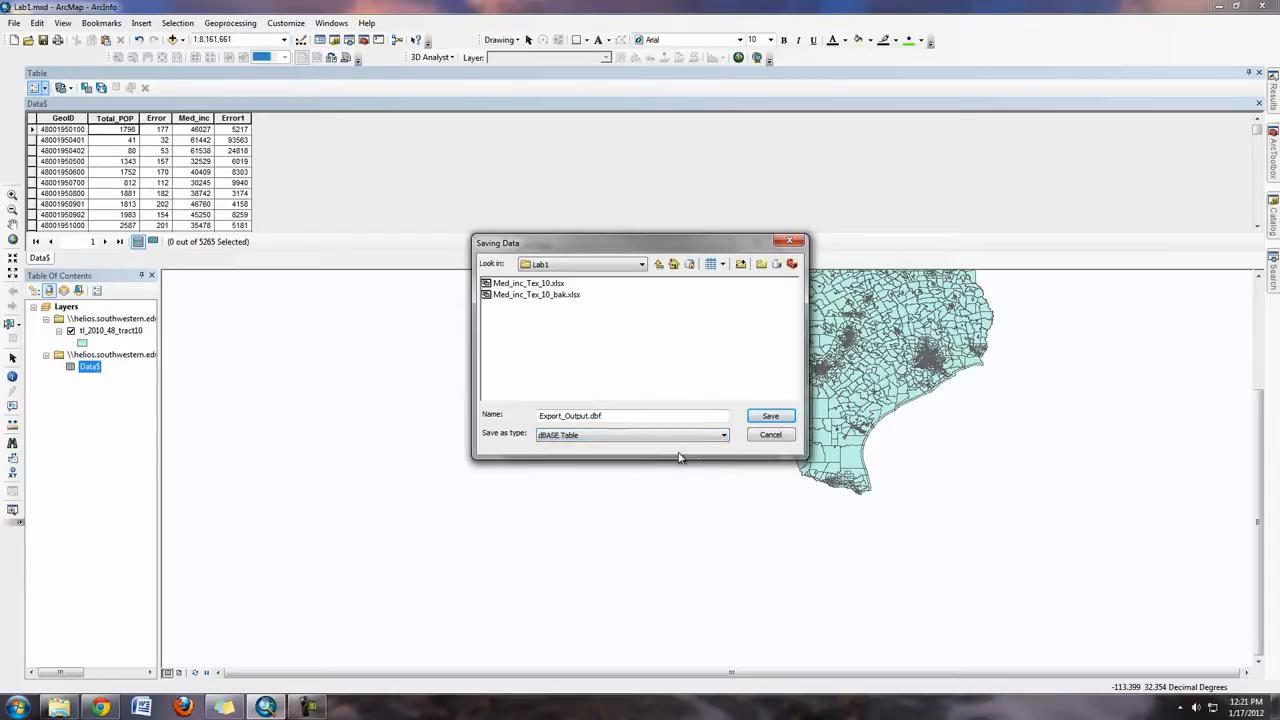
double_click(589, 418)
text(Med_inc)
click(784, 419)
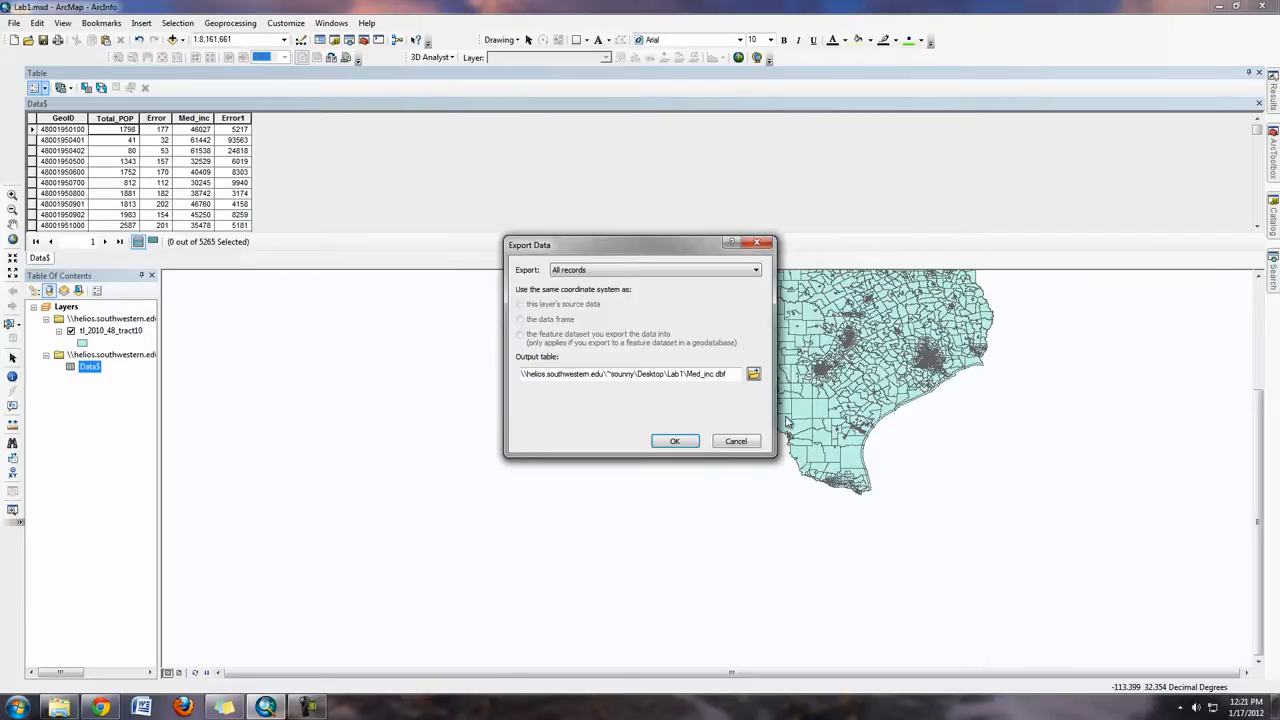
click(665, 443)
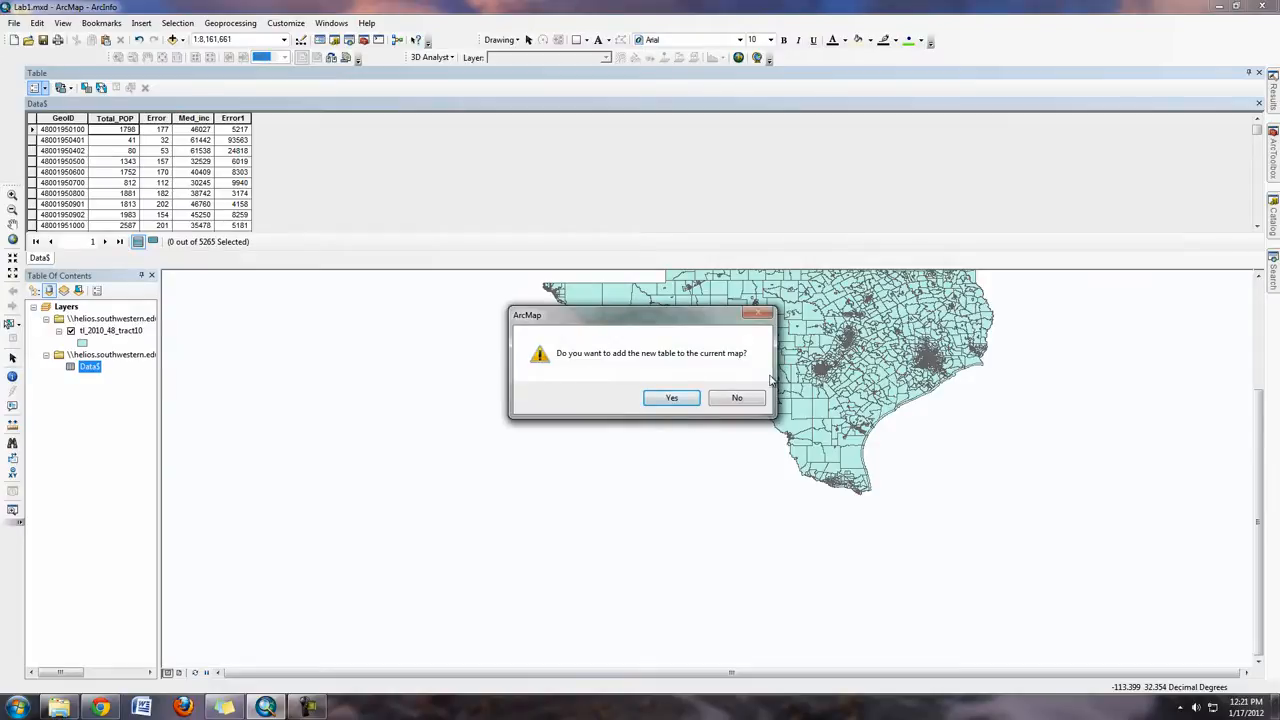
click(689, 399)
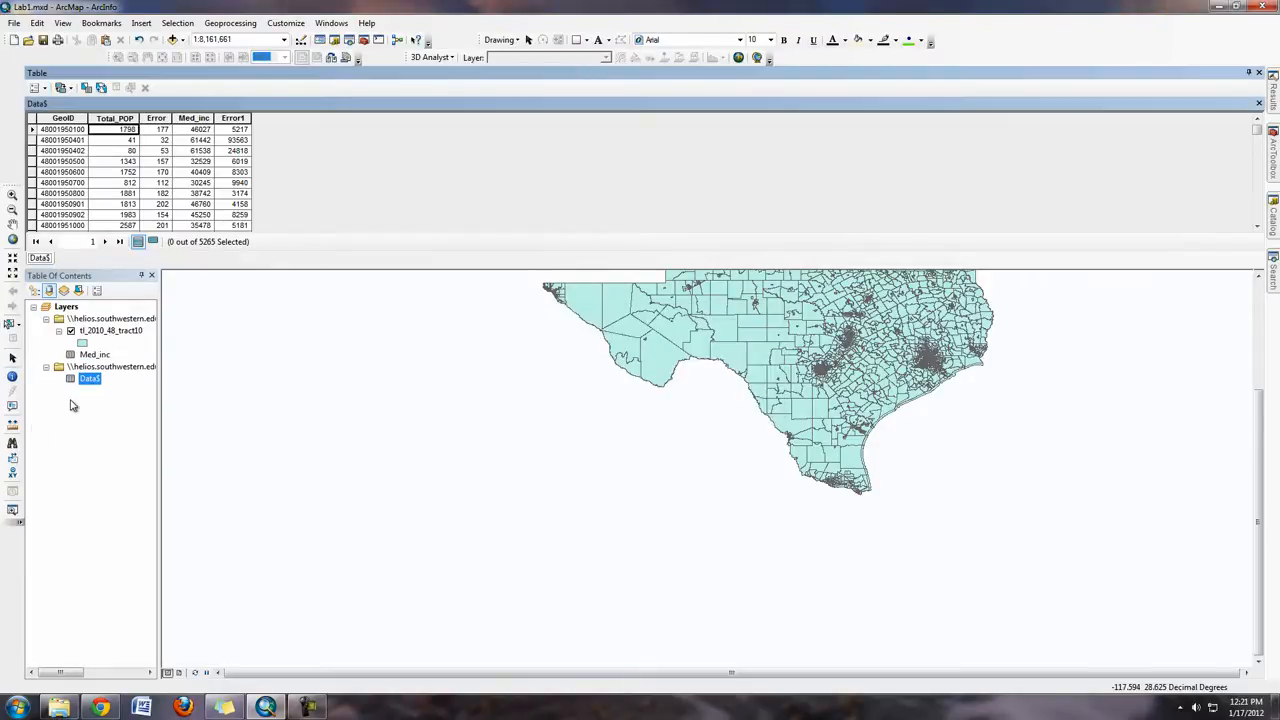
Remove the Data$ table from the map and open the Med_inc table
right_click(93, 380)
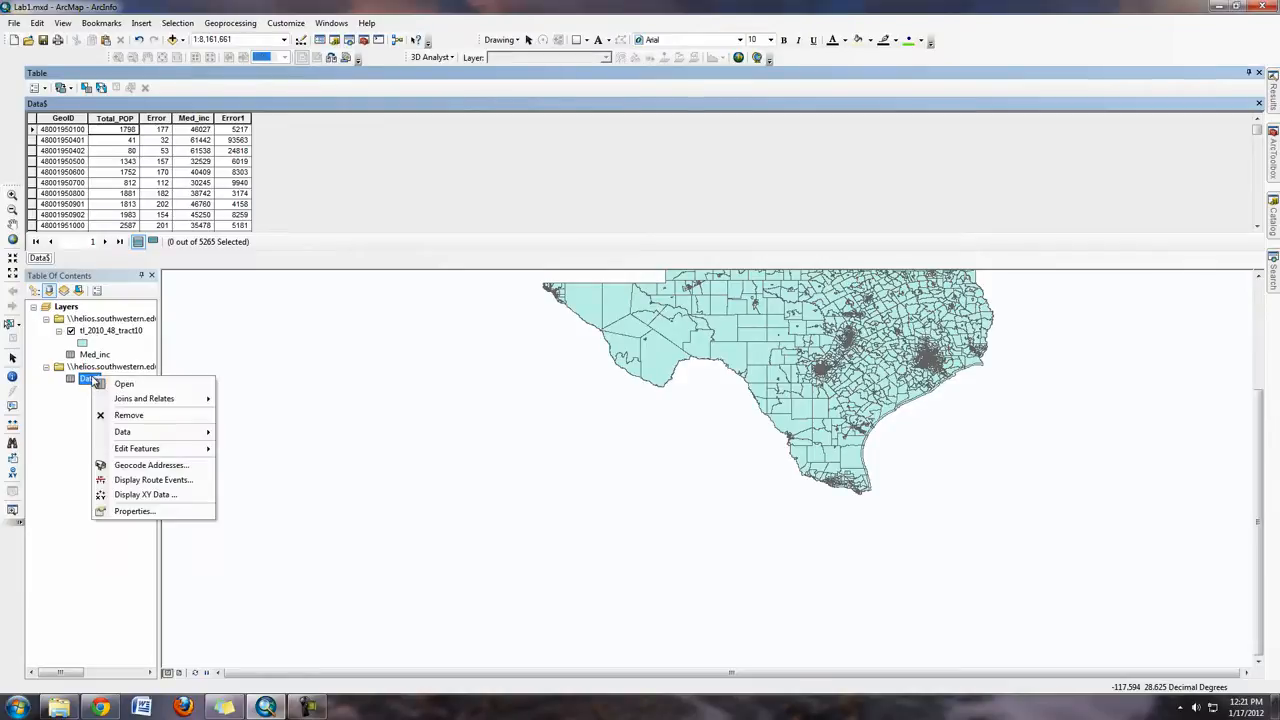
click(155, 421)
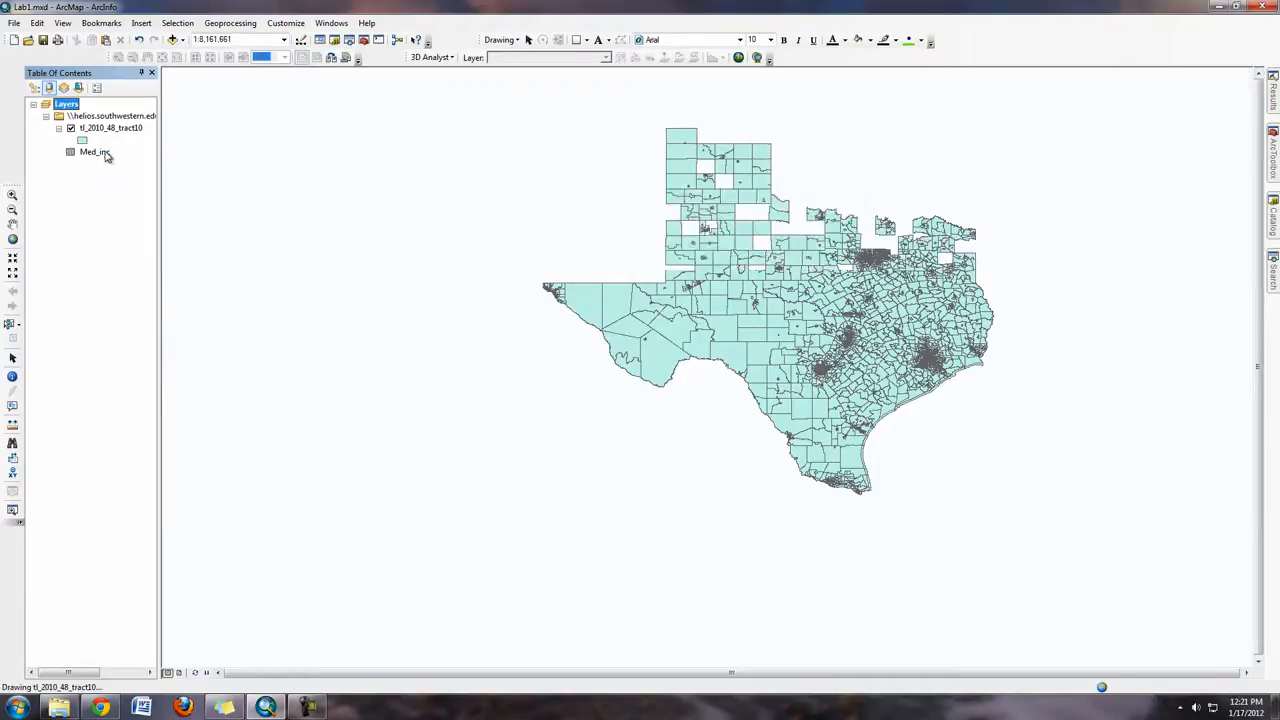
double_click(103, 153)
click(846, 188)
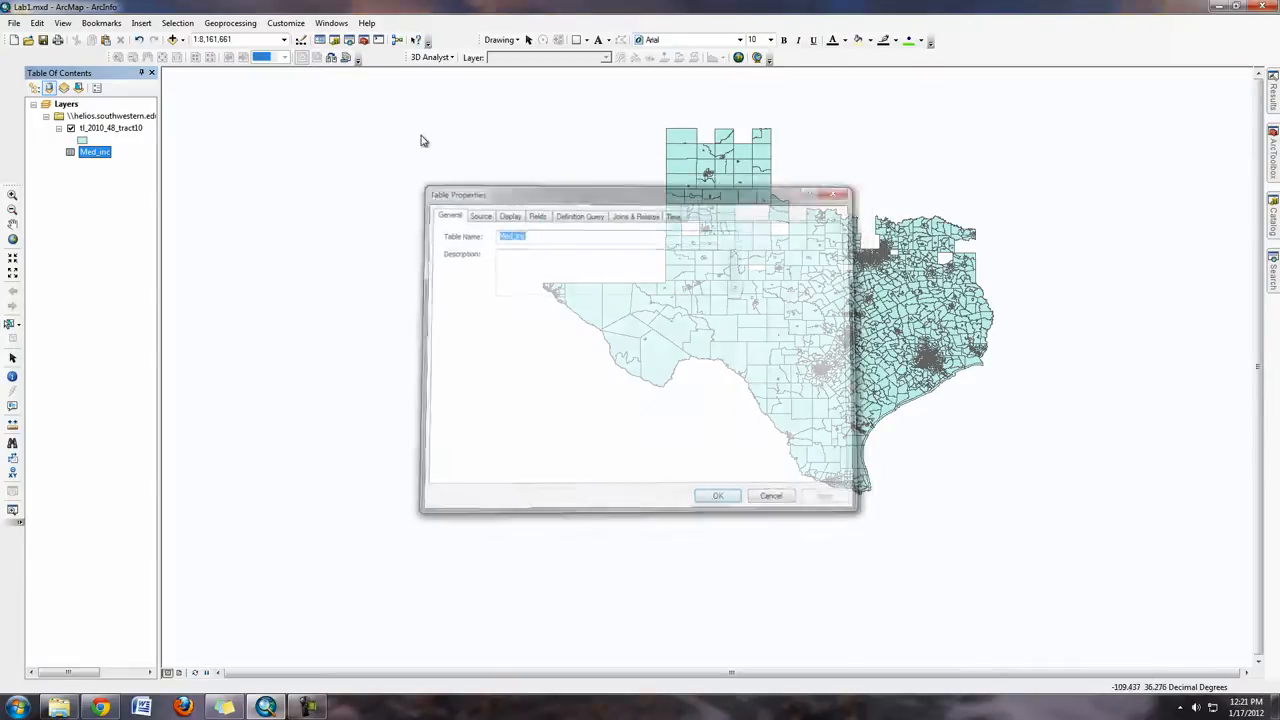
right_click(103, 152)
click(144, 167)
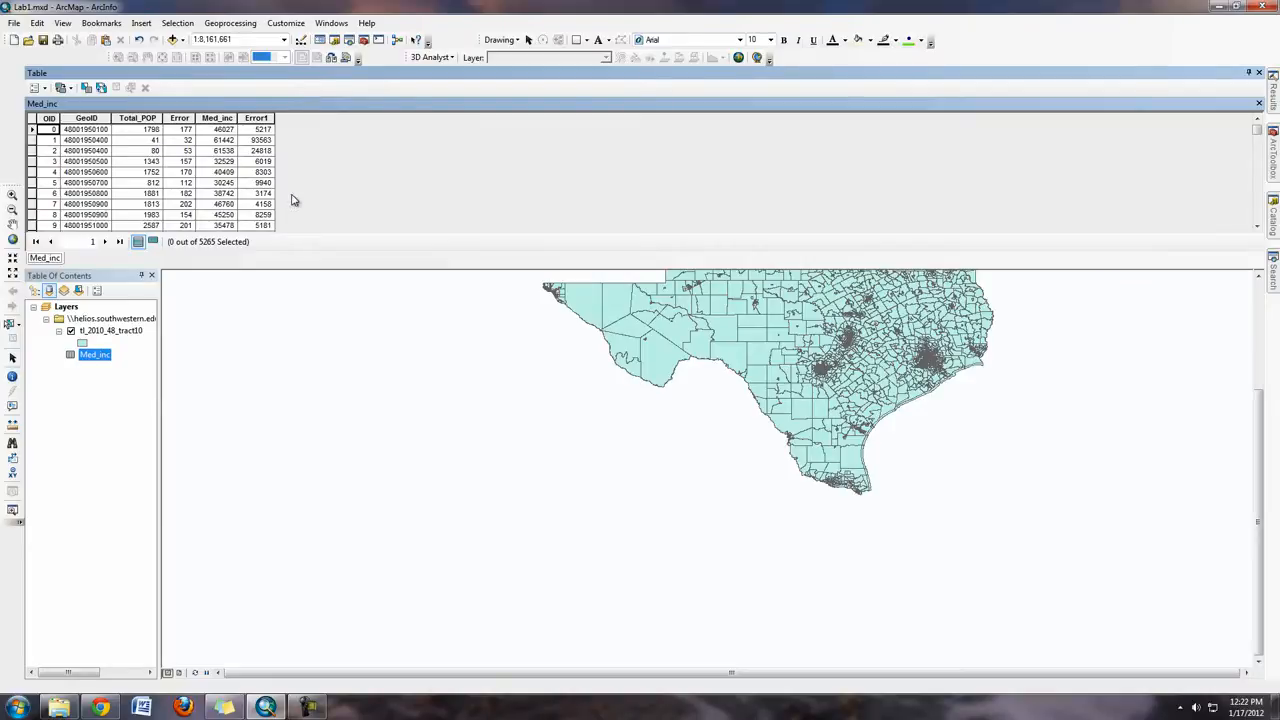
Examine the GeoID field's data type, precision and scale in the Med_inc table, leaving its properties unchanged
click(105, 120)
right_click(105, 120)
click(147, 287)
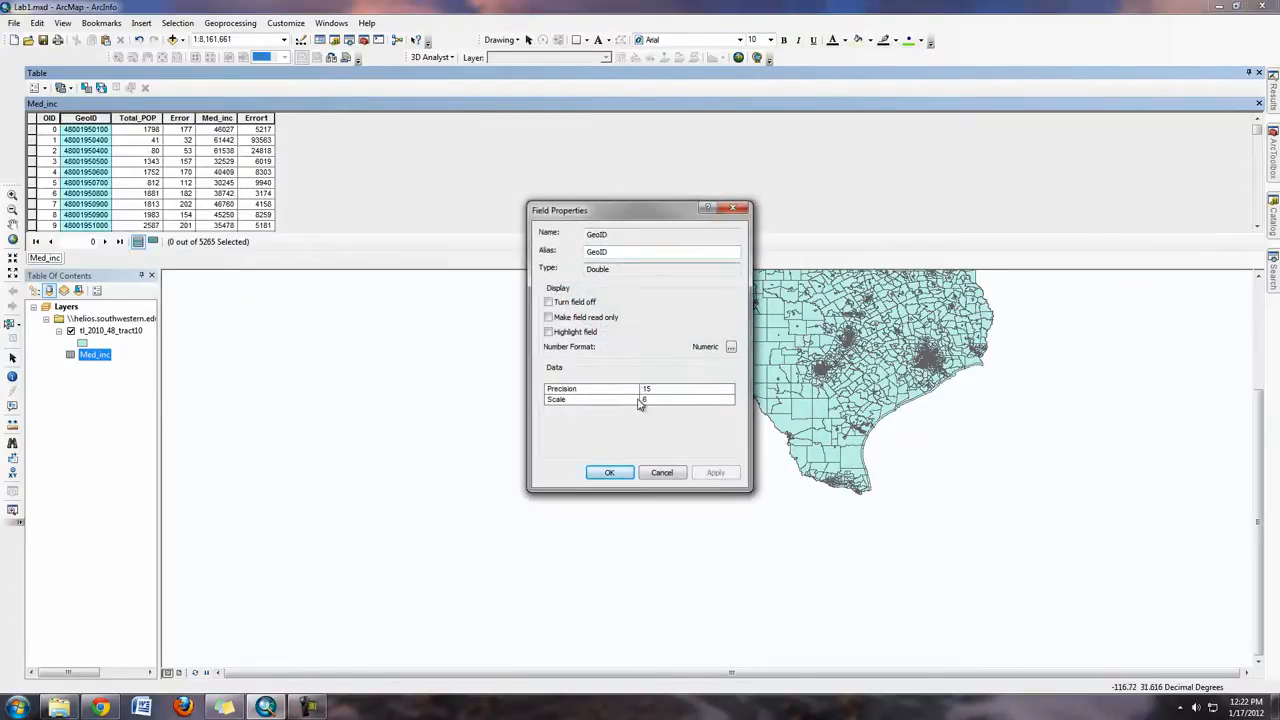
click(662, 472)
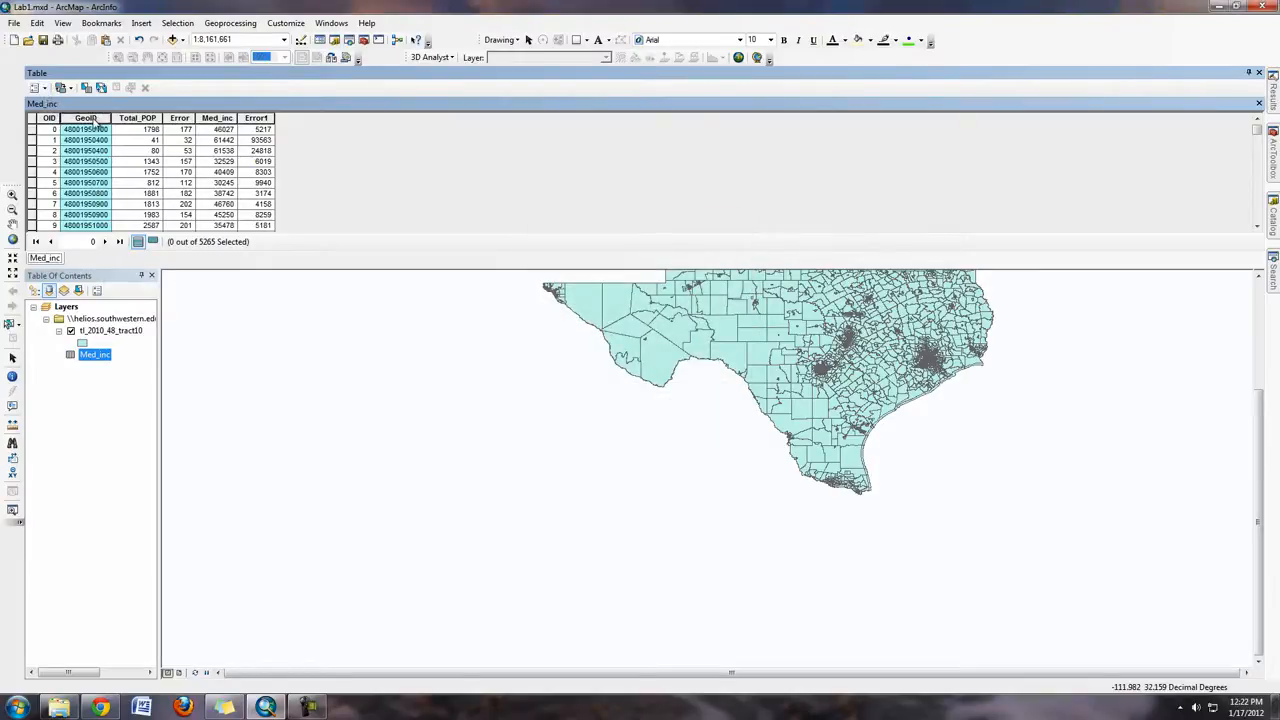
Add a text field named ID with a length of 50 to the Med_inc table
click(44, 88)
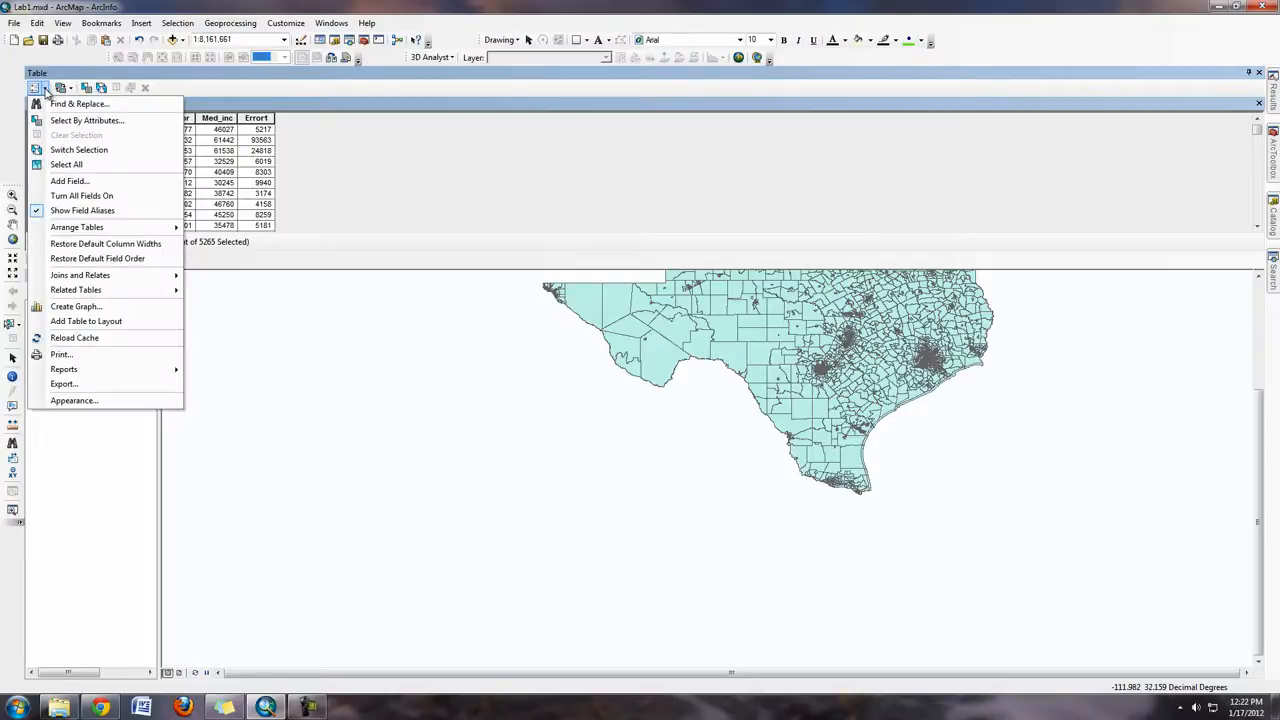
click(85, 181)
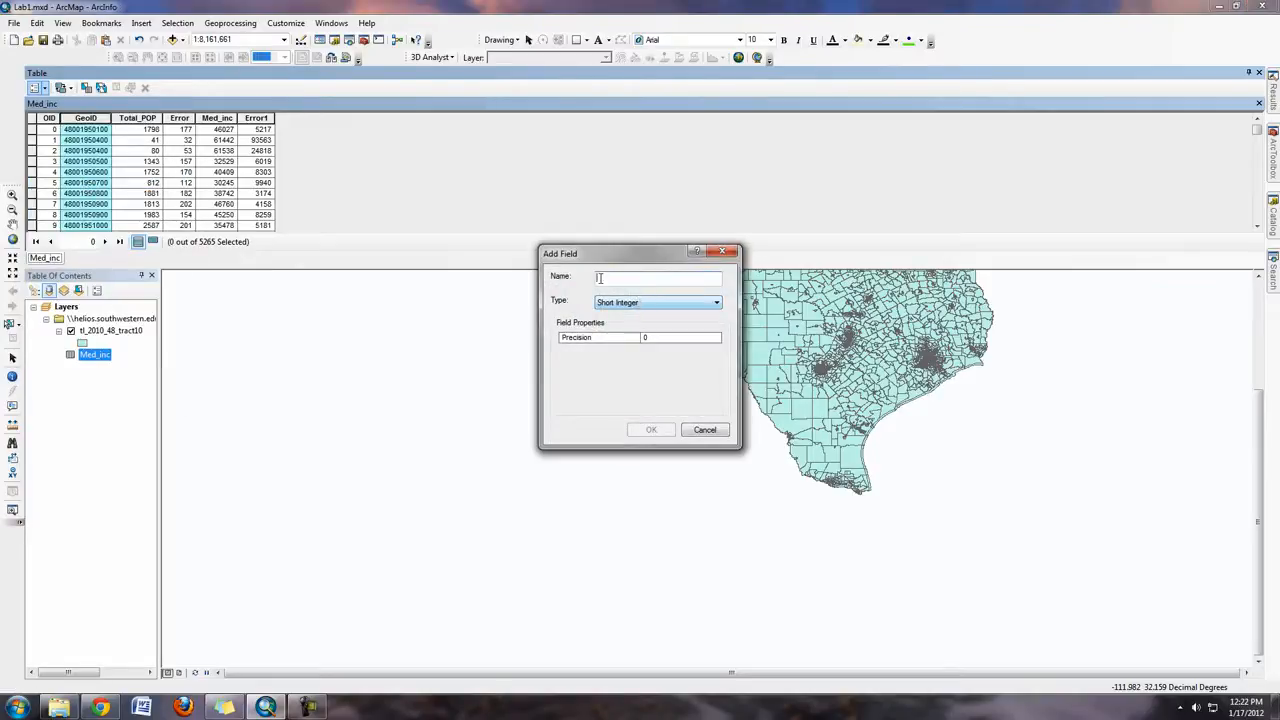
click(678, 305)
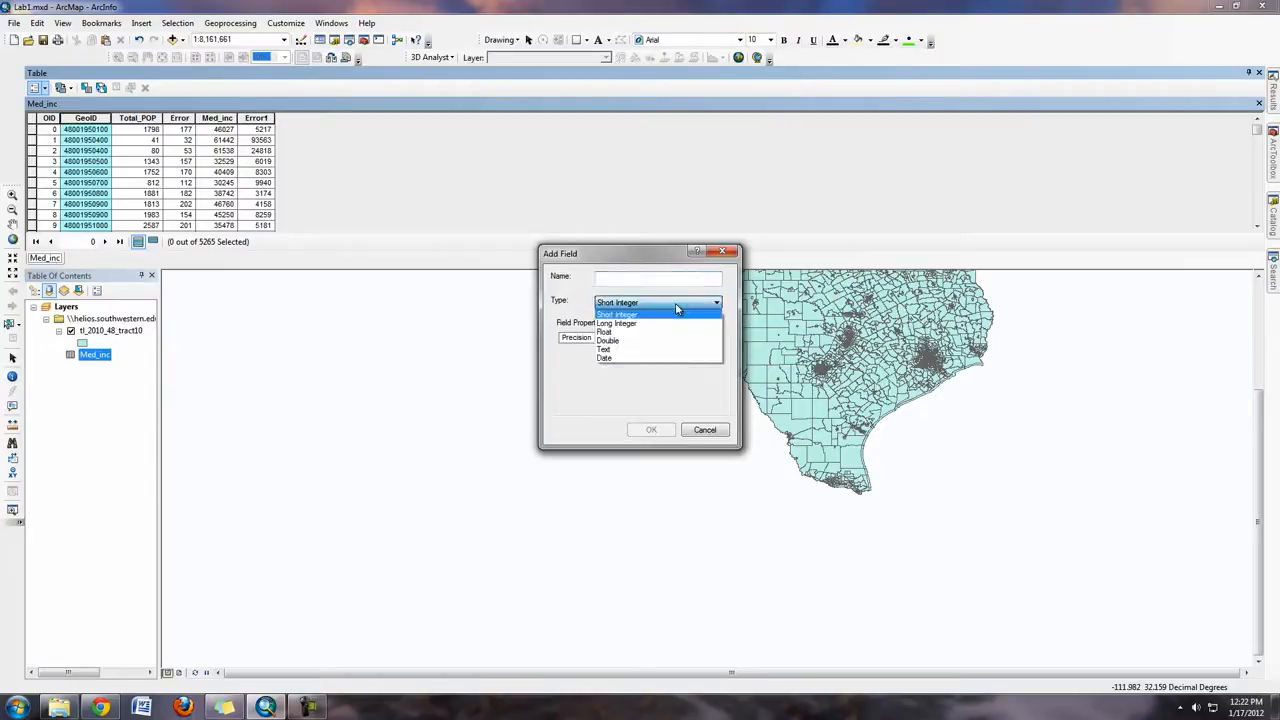
click(660, 352)
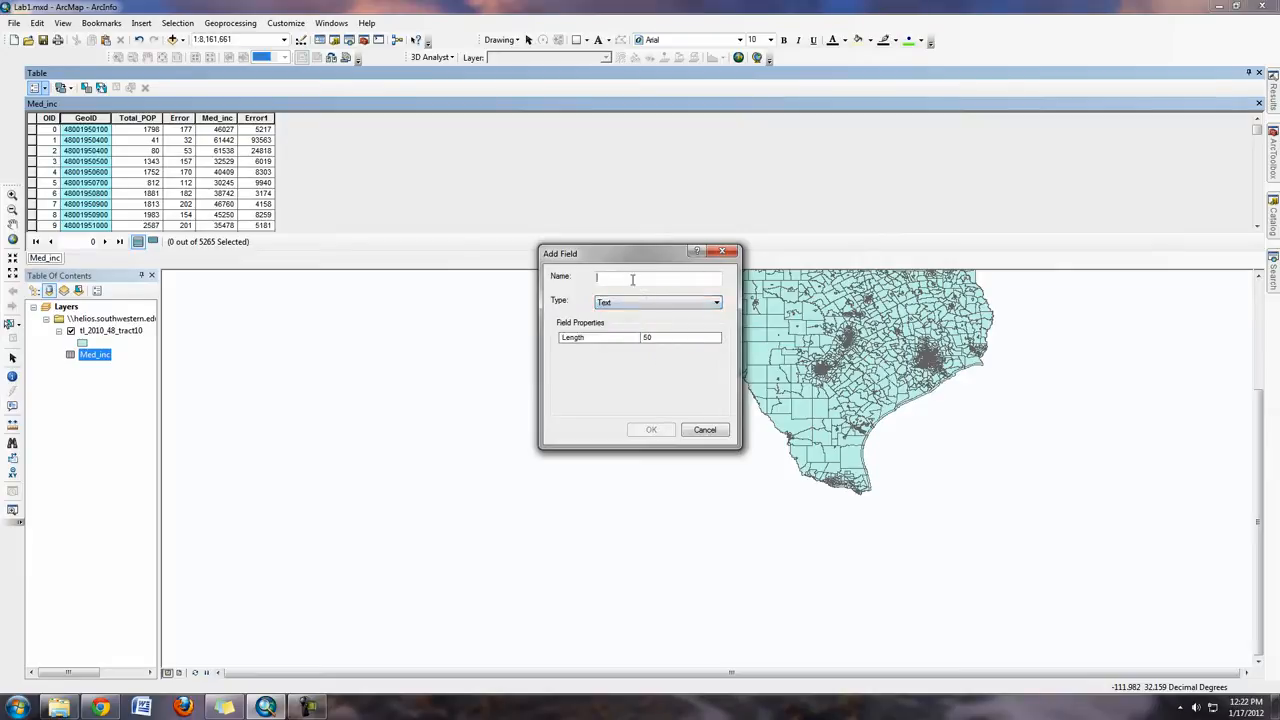
text(ID)
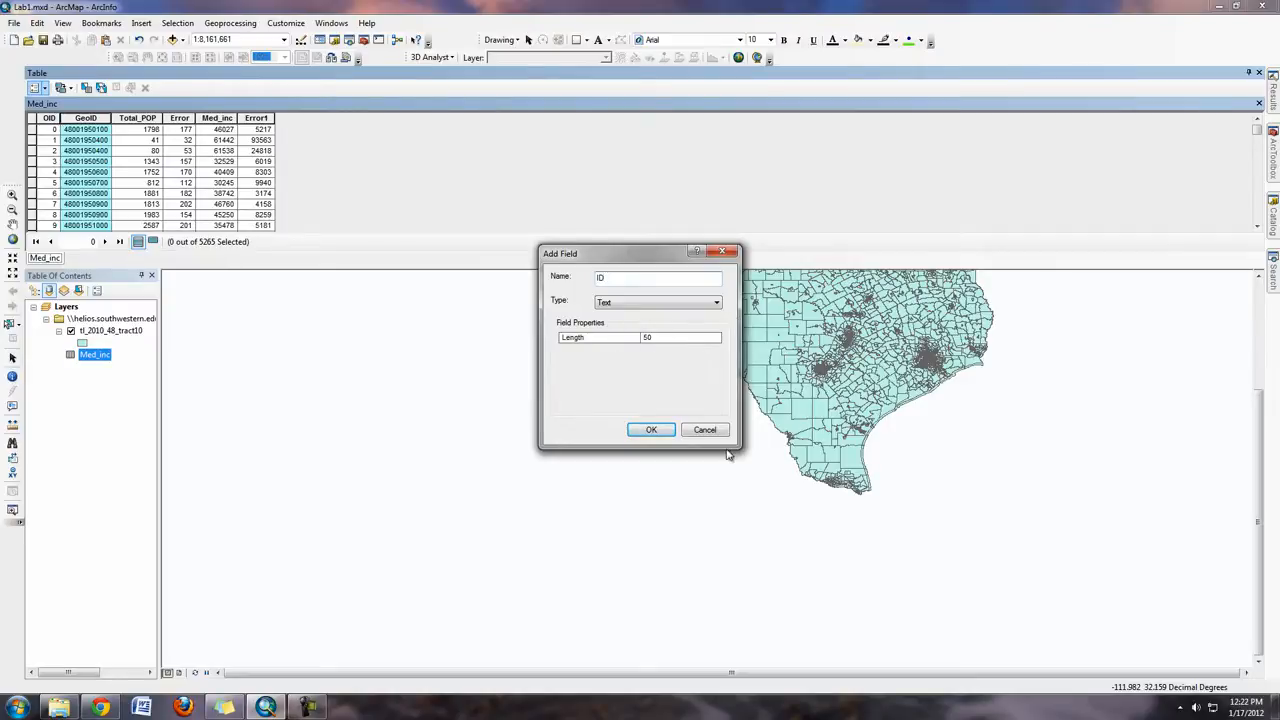
click(651, 430)
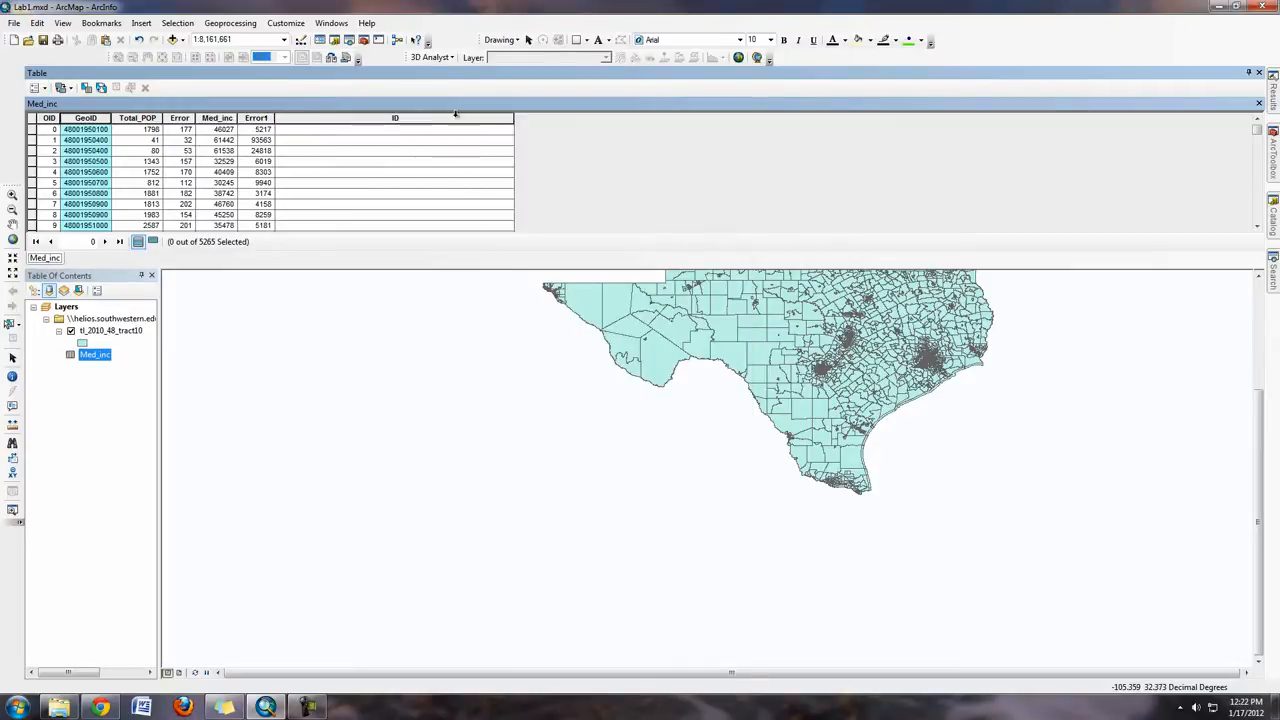
Fill the ID field with the GeoID values using the Field Calculator expression [GeoID]
click(458, 118)
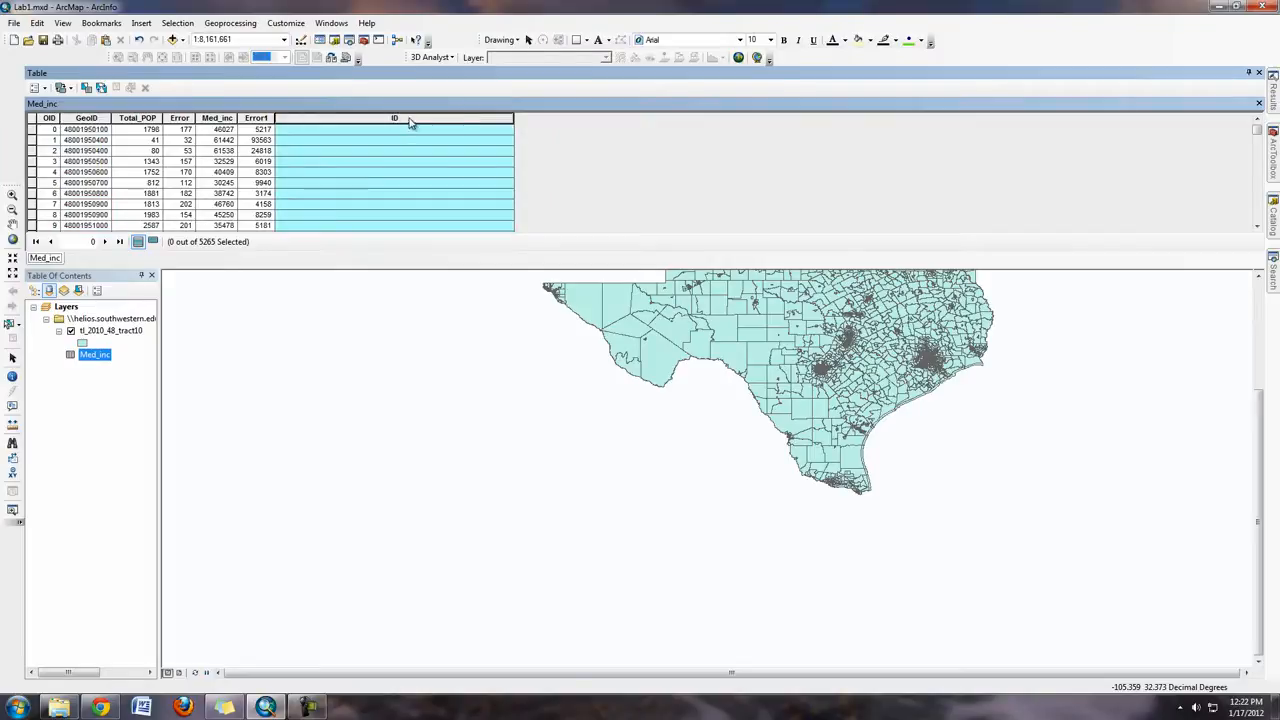
right_click(418, 122)
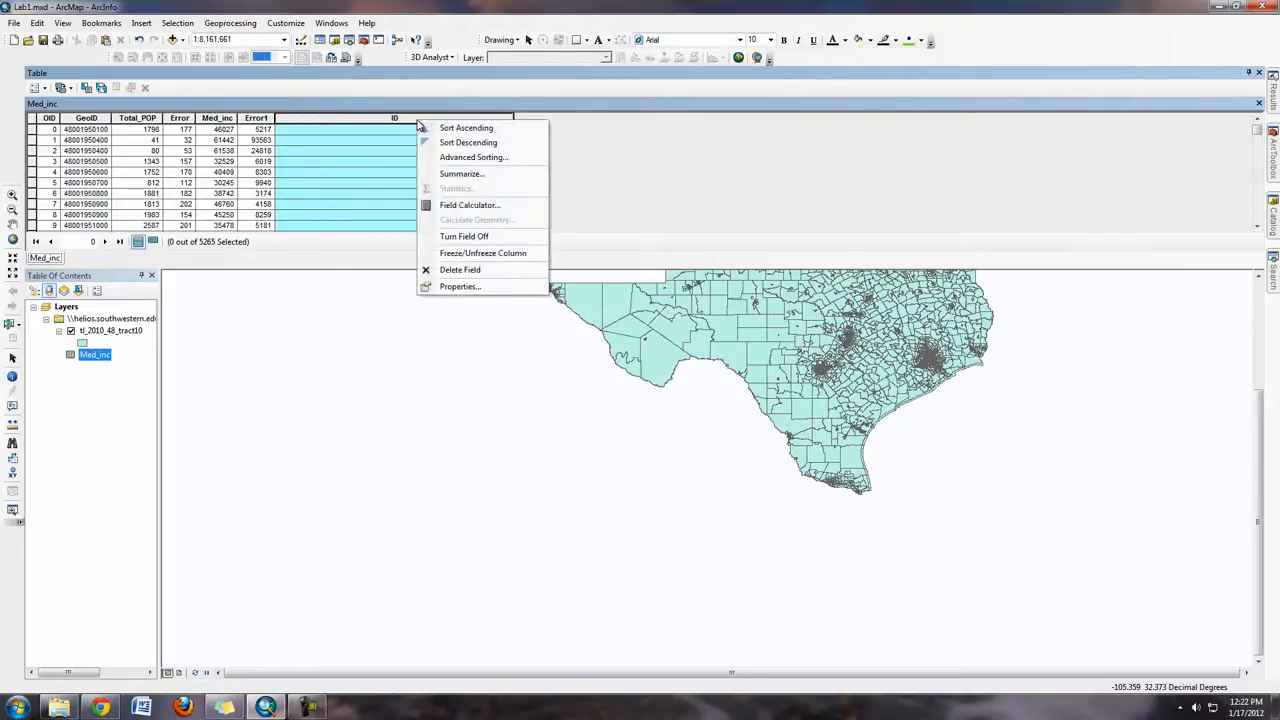
click(472, 205)
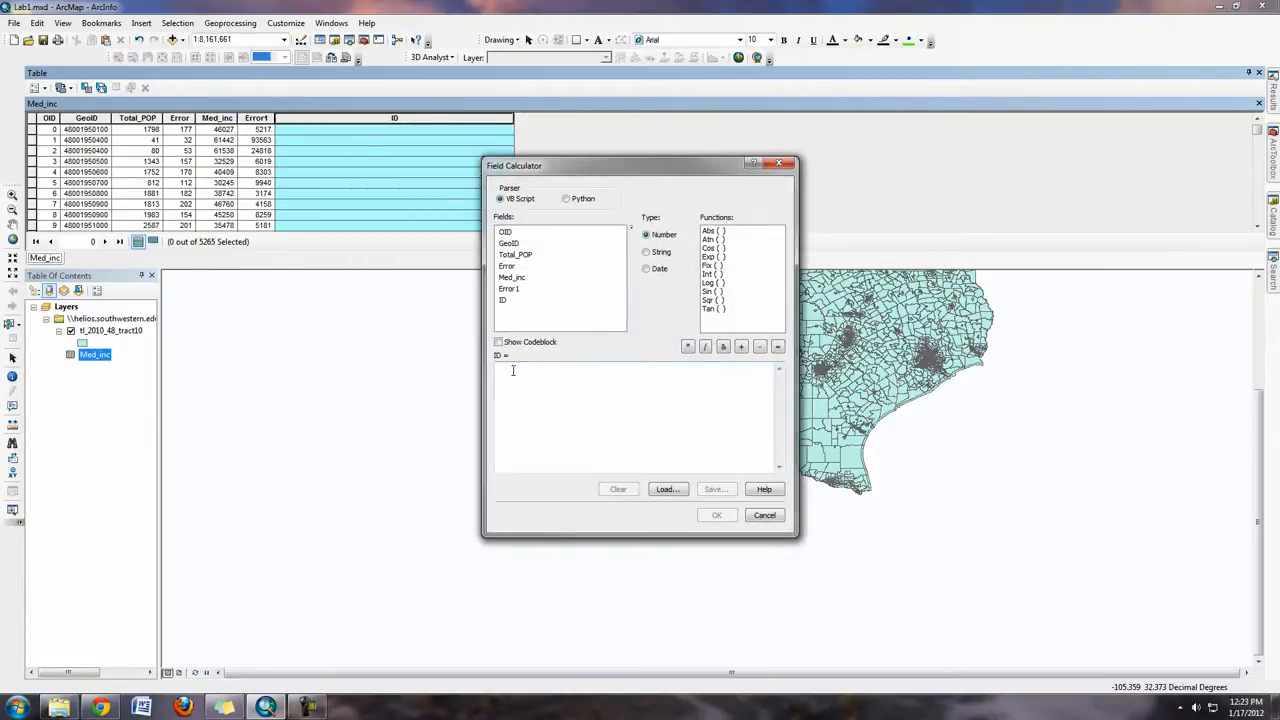
double_click(509, 243)
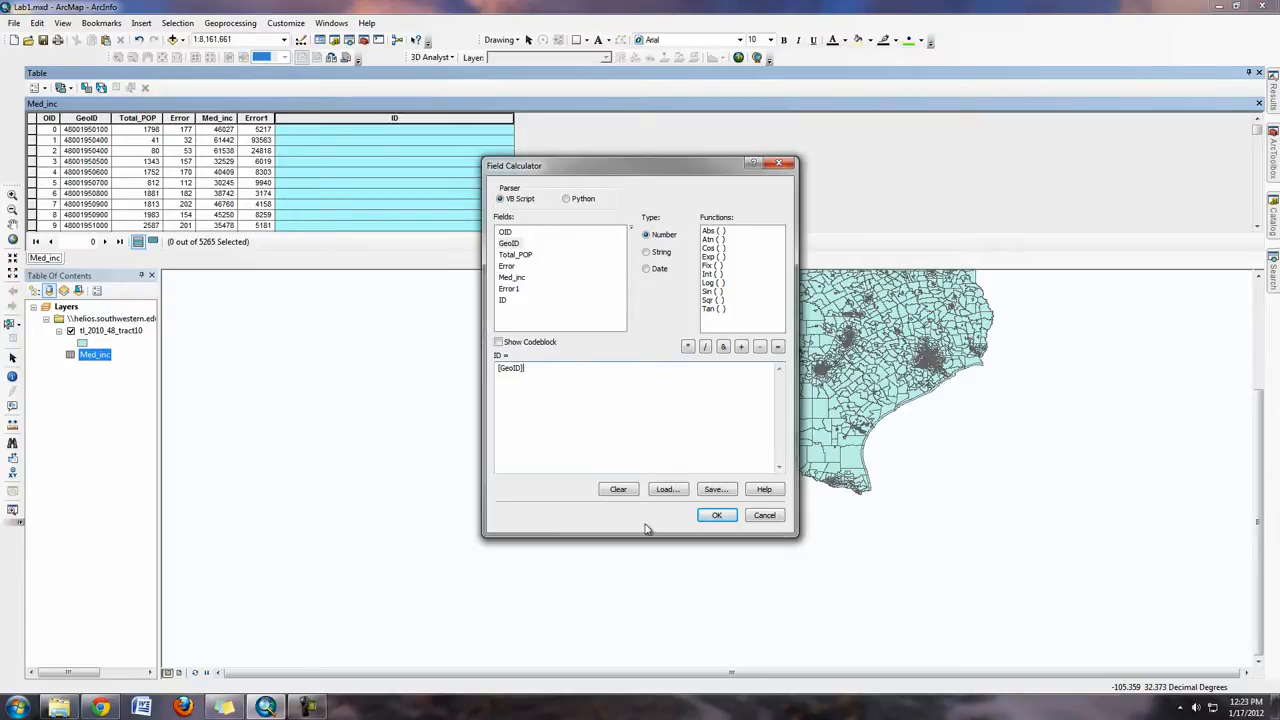
click(722, 517)
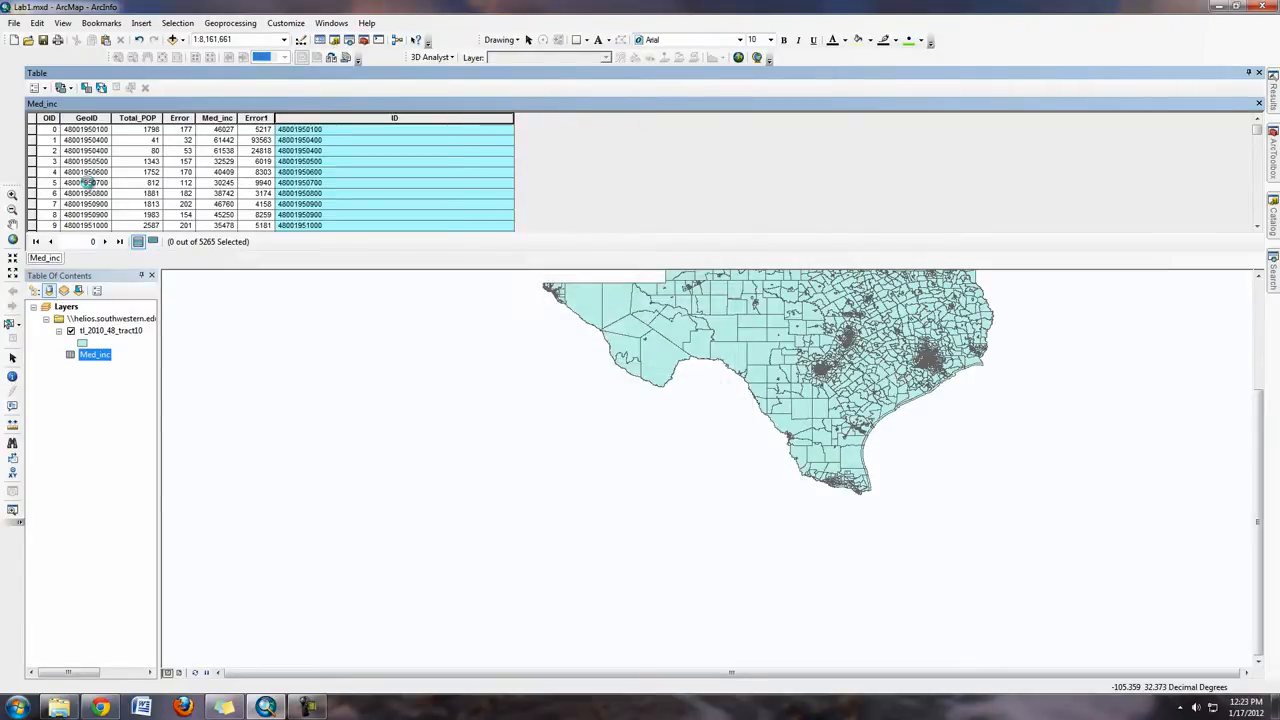
Check the ID field's data type in its properties and leave them unchanged
right_click(447, 121)
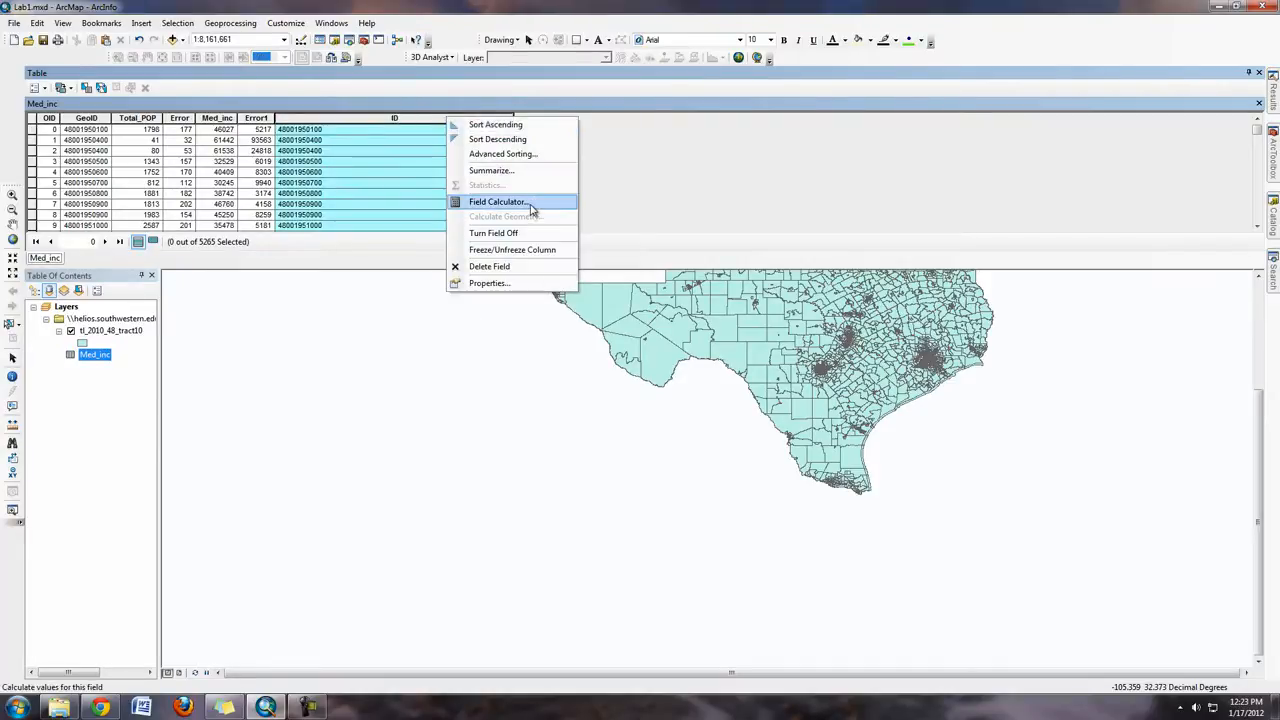
click(489, 283)
drag(589, 268, 650, 268)
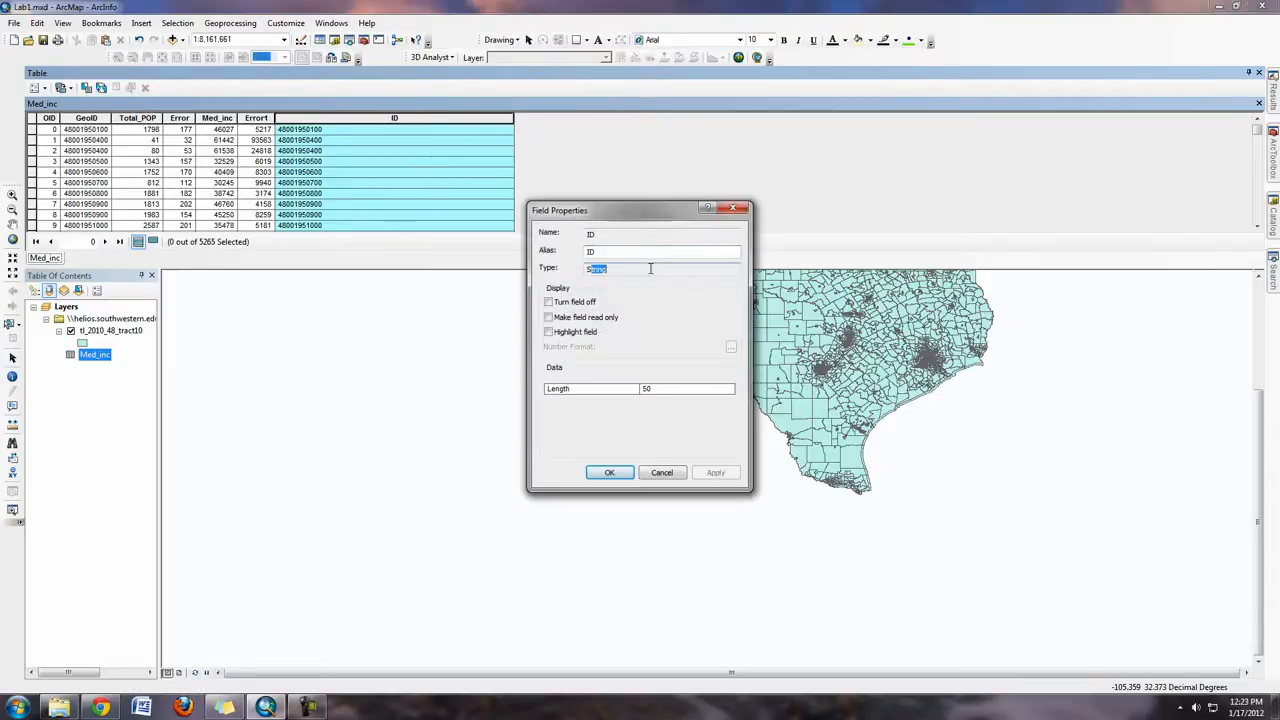
click(676, 474)
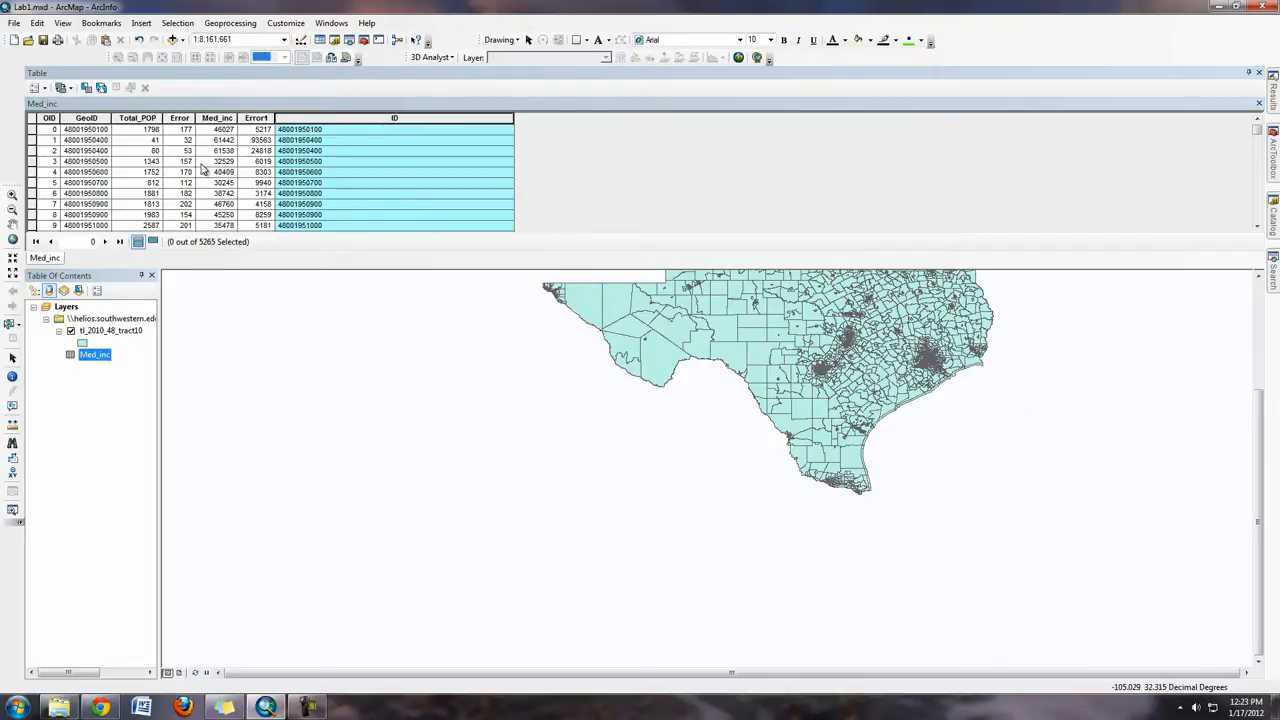
Open the attribute table of the tl_2010_48_tract10 layer and highlight its GEOID10 column
click(118, 331)
right_click(118, 340)
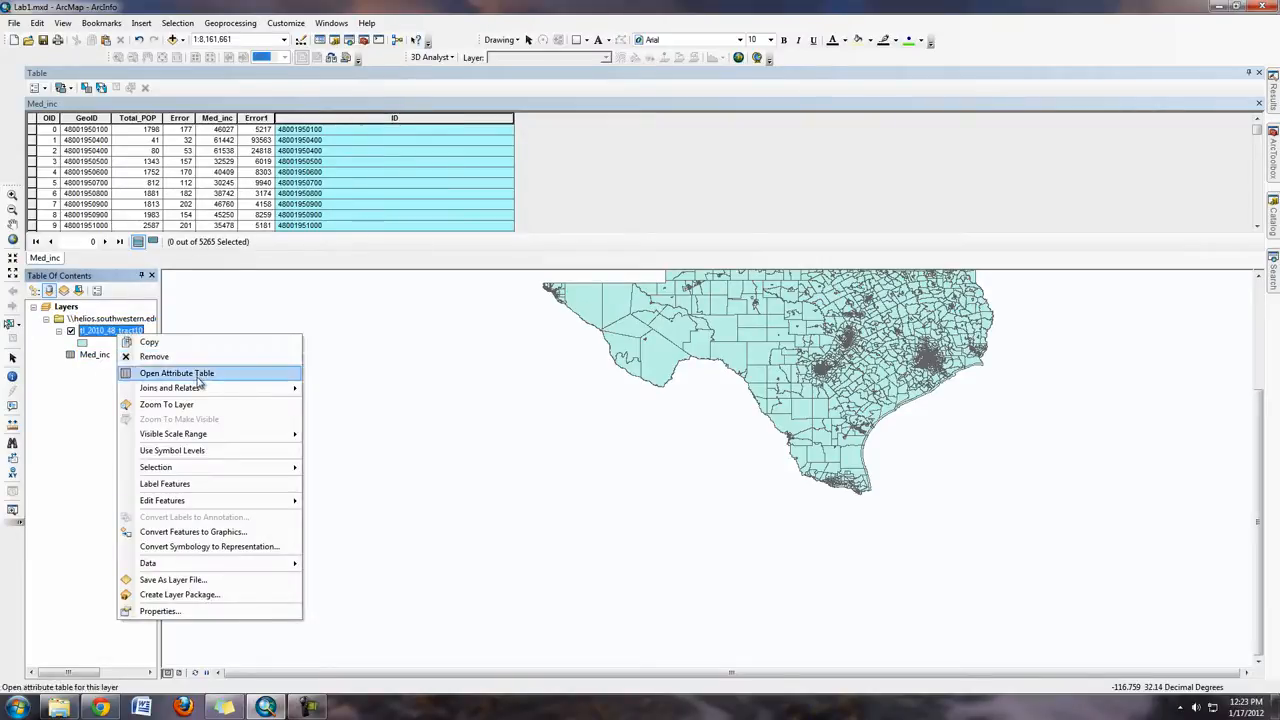
click(199, 377)
click(298, 119)
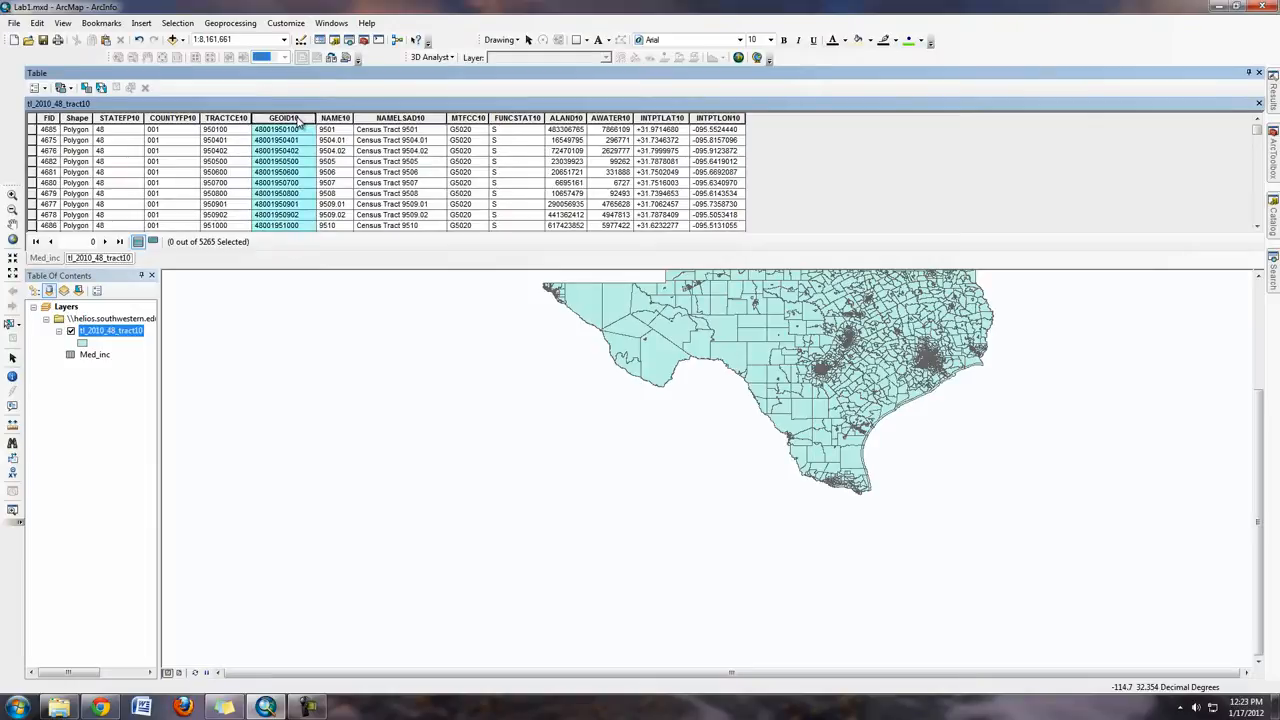
Set up an attribute join for the tl_2010_48_tract10 layer, matching its GEOID10 field to the ID field of the Med_inc table
click(123, 320)
click(119, 332)
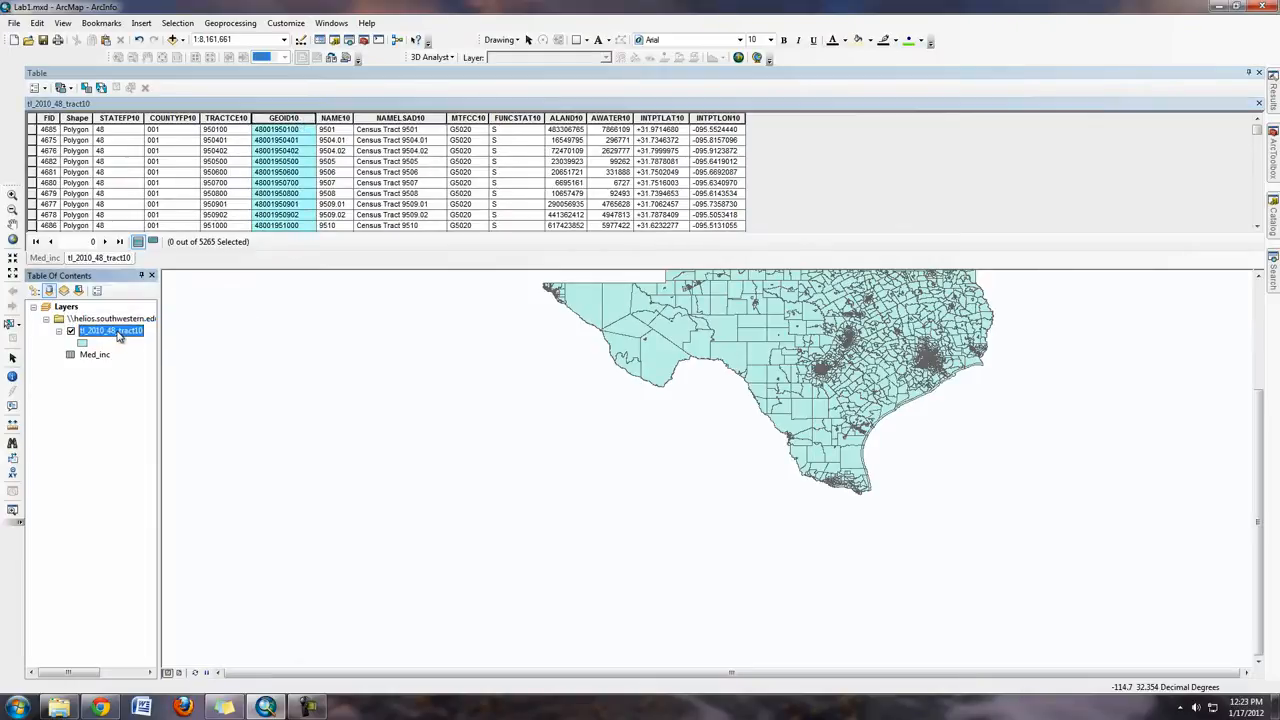
right_click(128, 334)
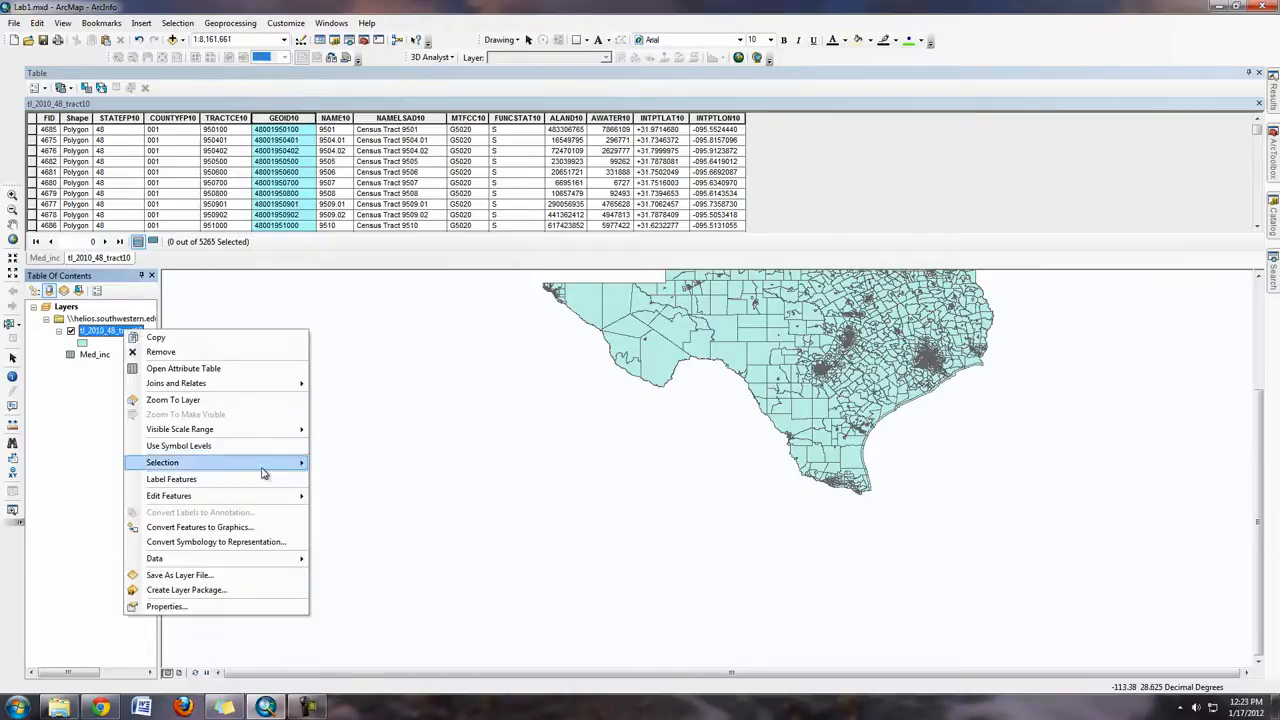
mouse_move(270, 384)
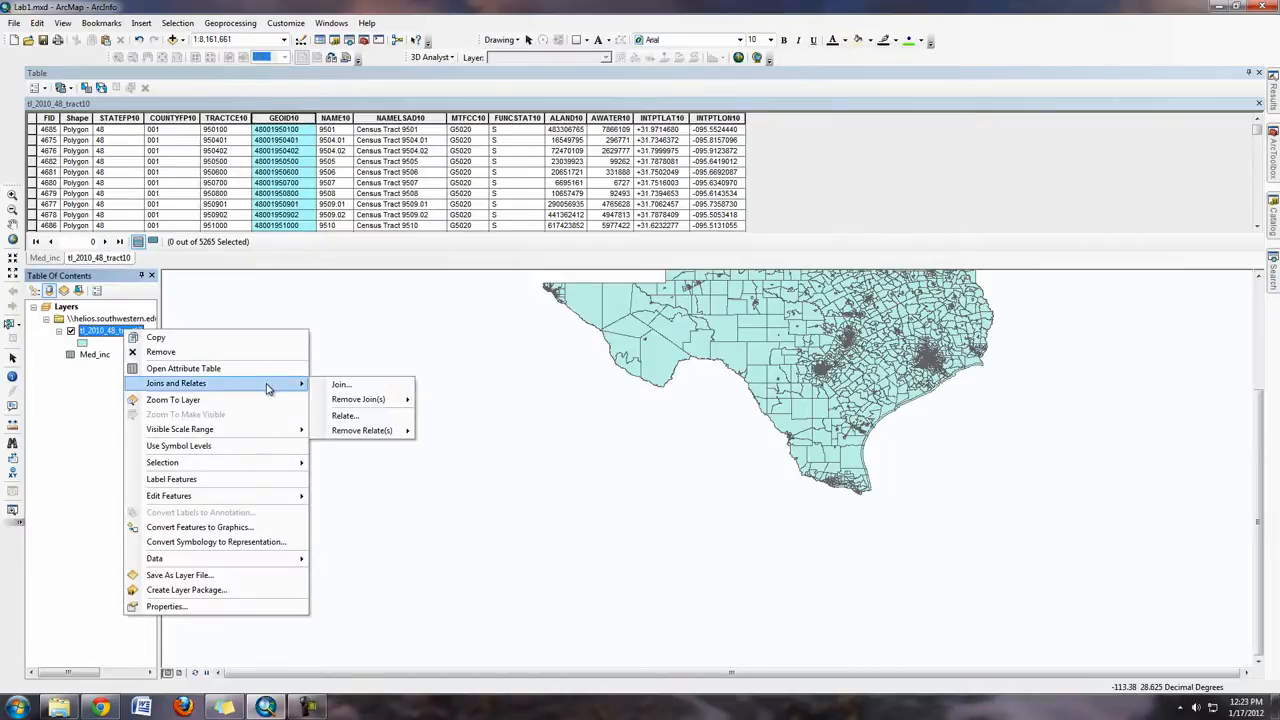
click(341, 385)
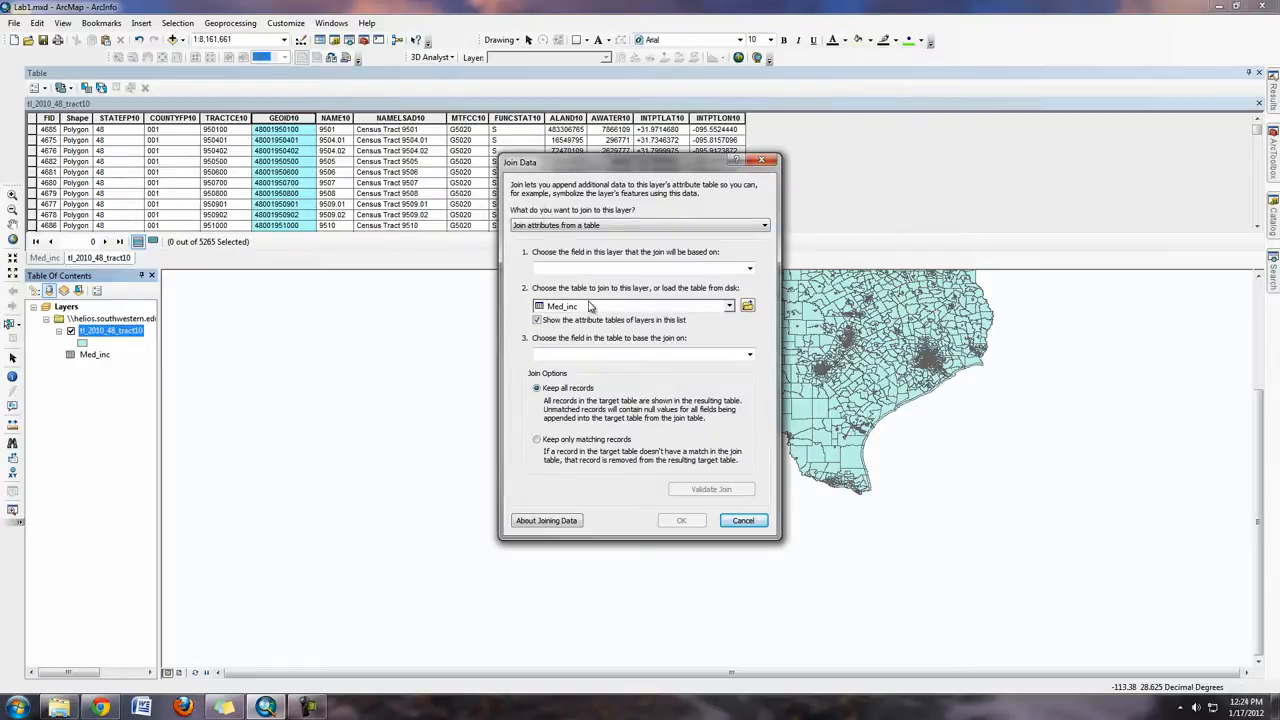
click(749, 268)
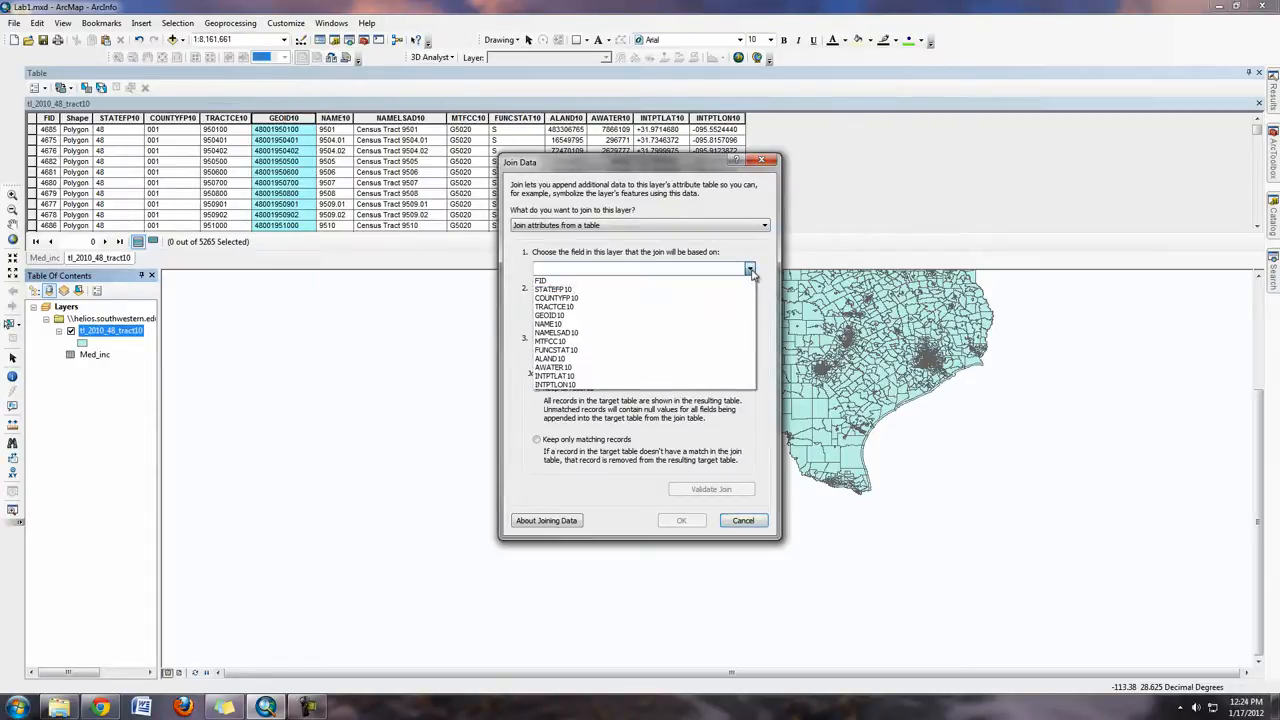
click(600, 316)
click(749, 357)
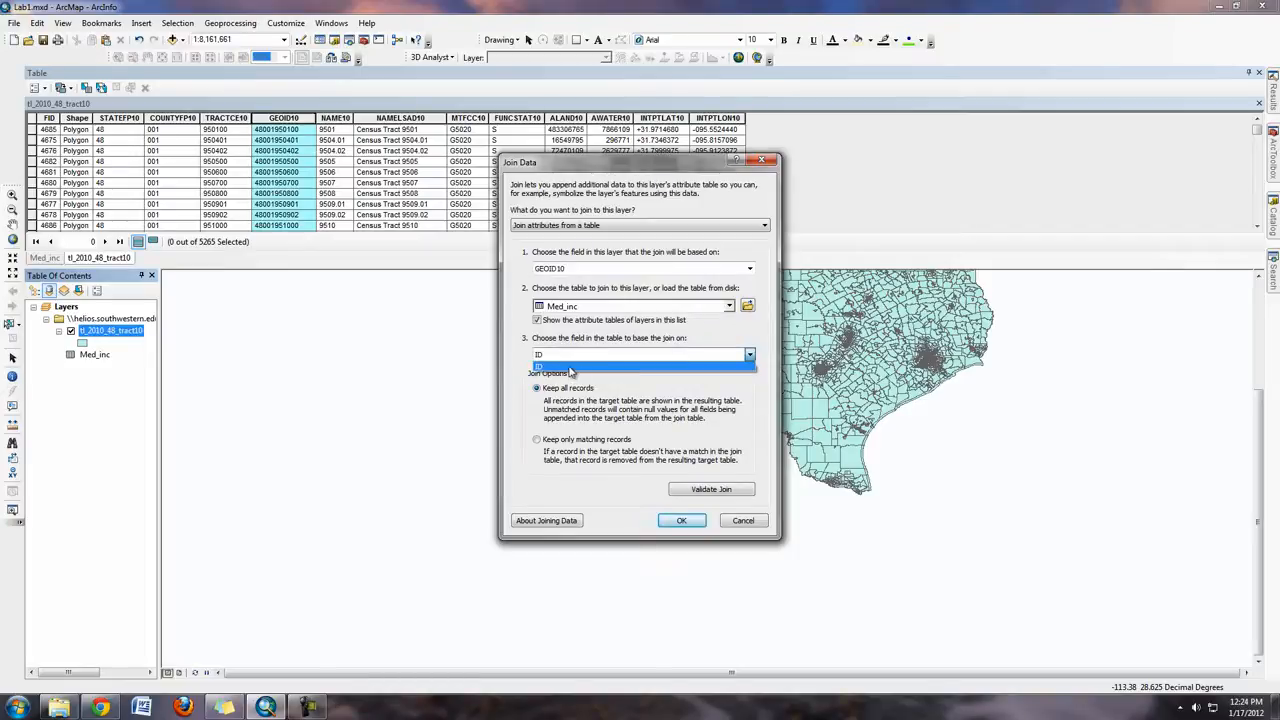
click(621, 367)
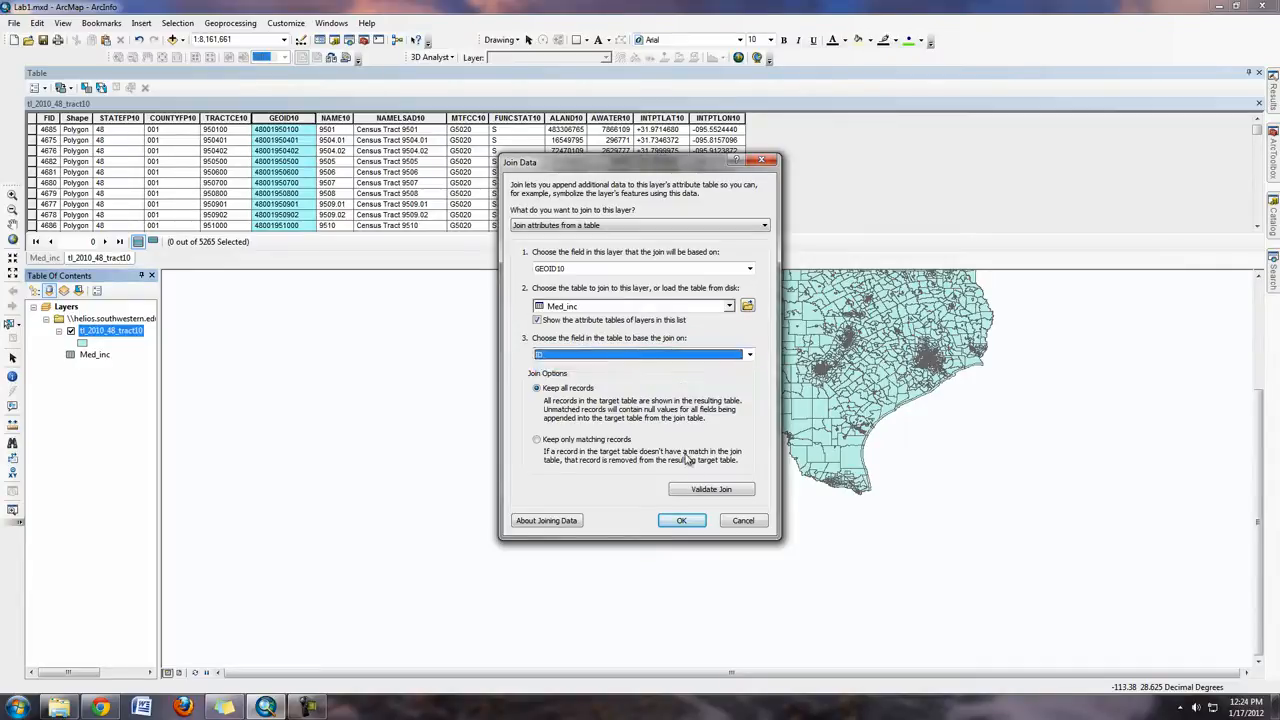
Validate the join, accept creating an index, and apply the join with all records kept
click(729, 493)
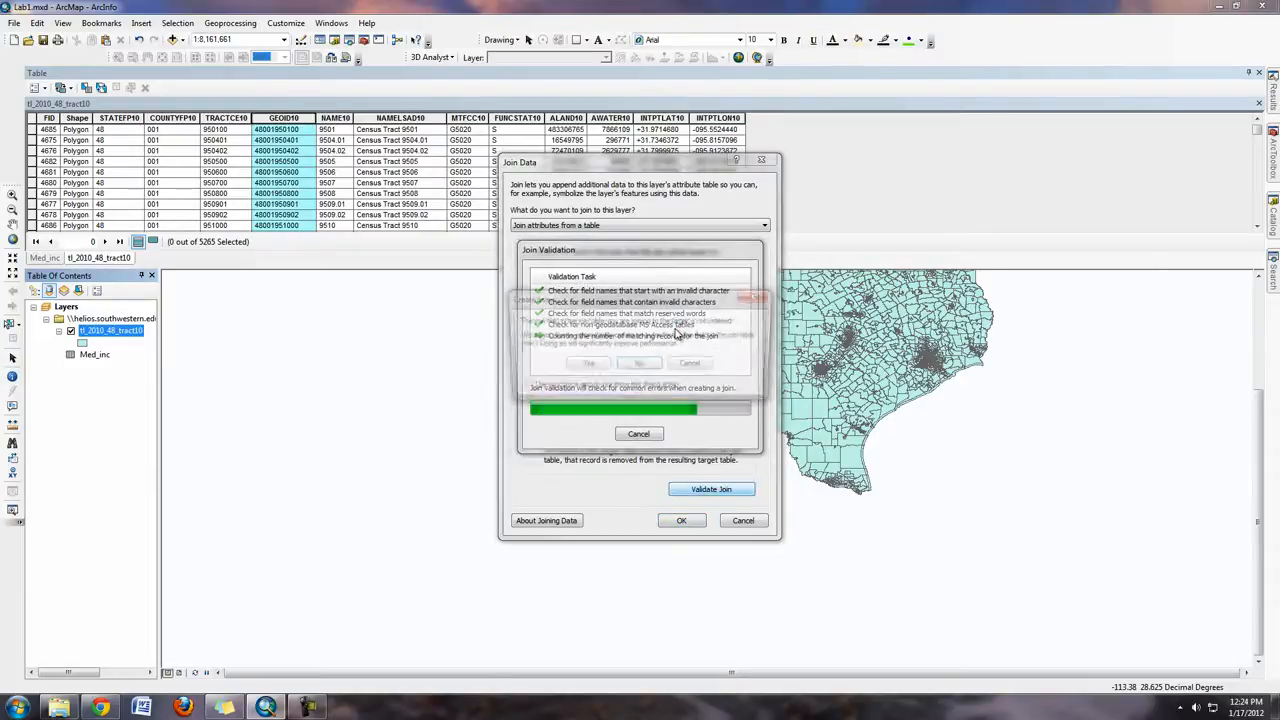
click(592, 366)
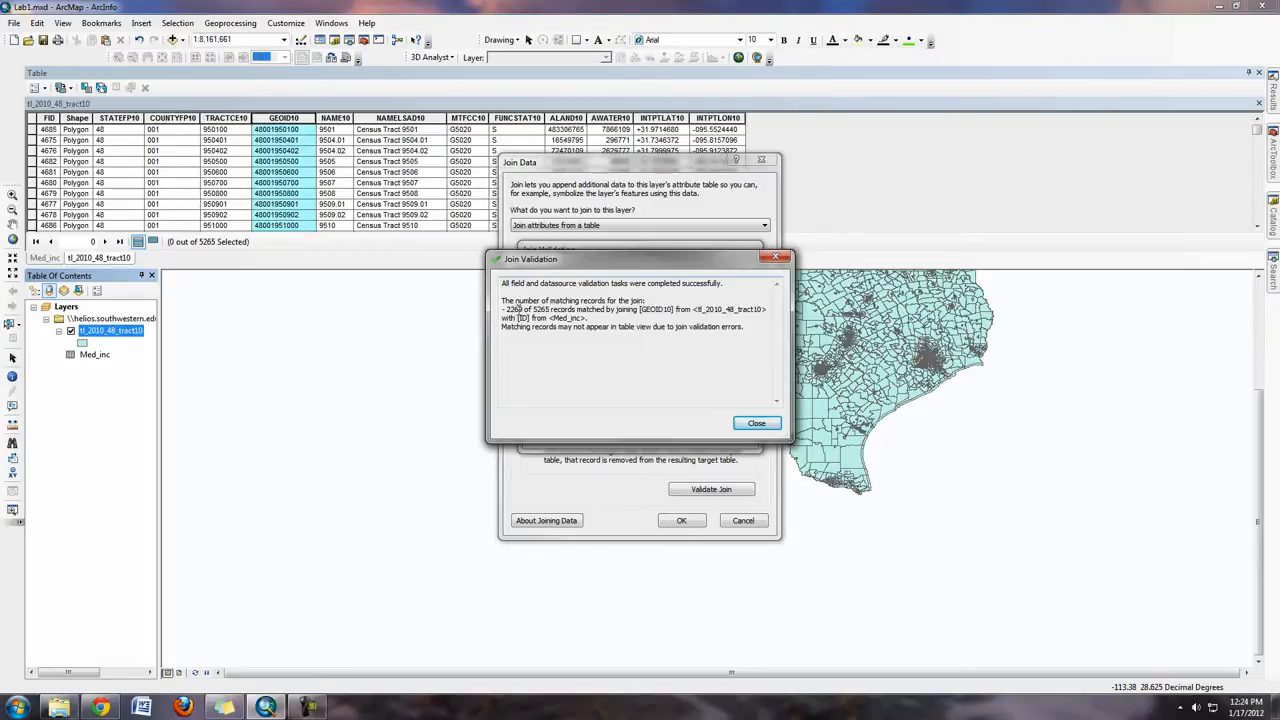
click(757, 423)
click(683, 521)
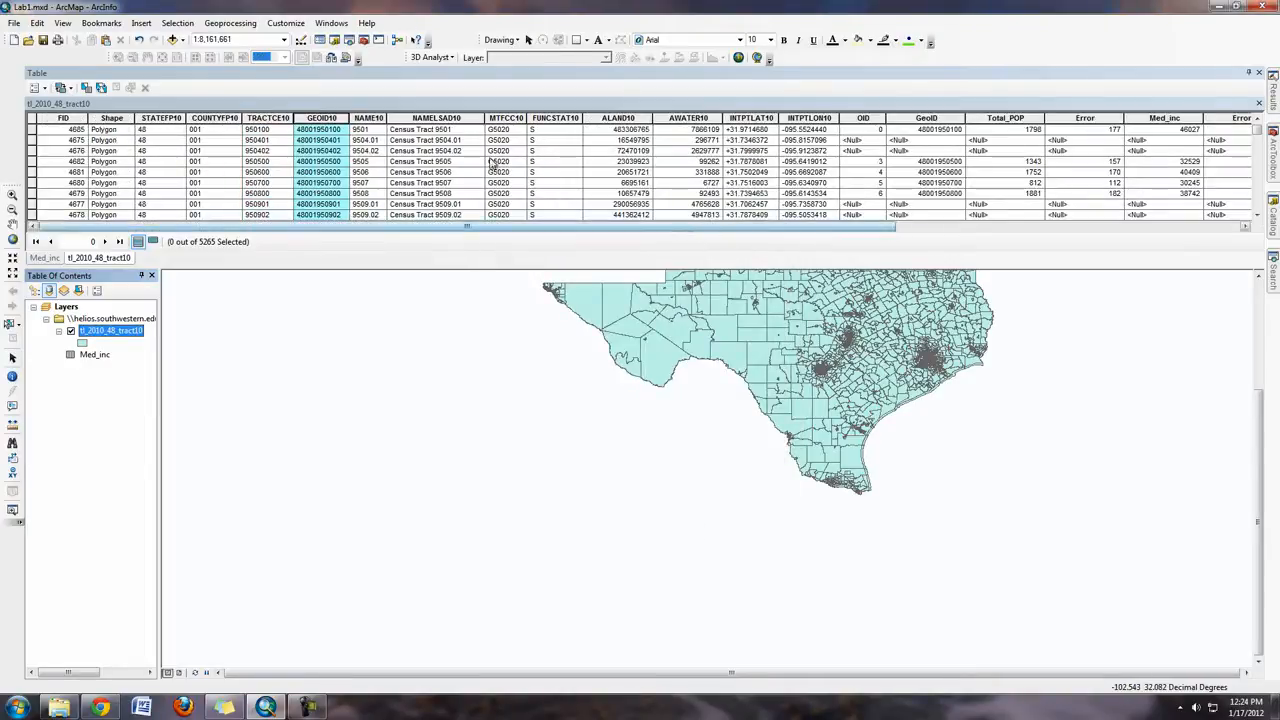
Examine the joined Med_inc fields in the tract table and select the 9504.01 and 9504.02 records to inspect their null values
drag(349, 118, 352, 118)
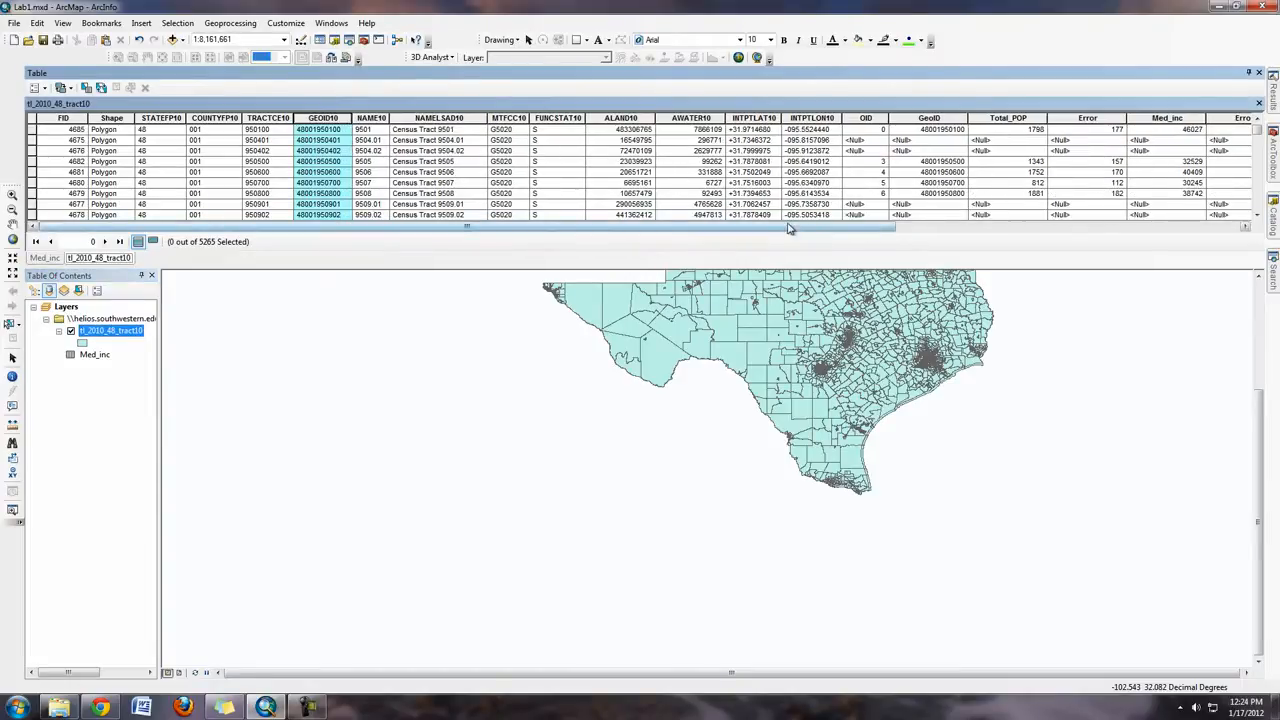
drag(733, 226, 1162, 240)
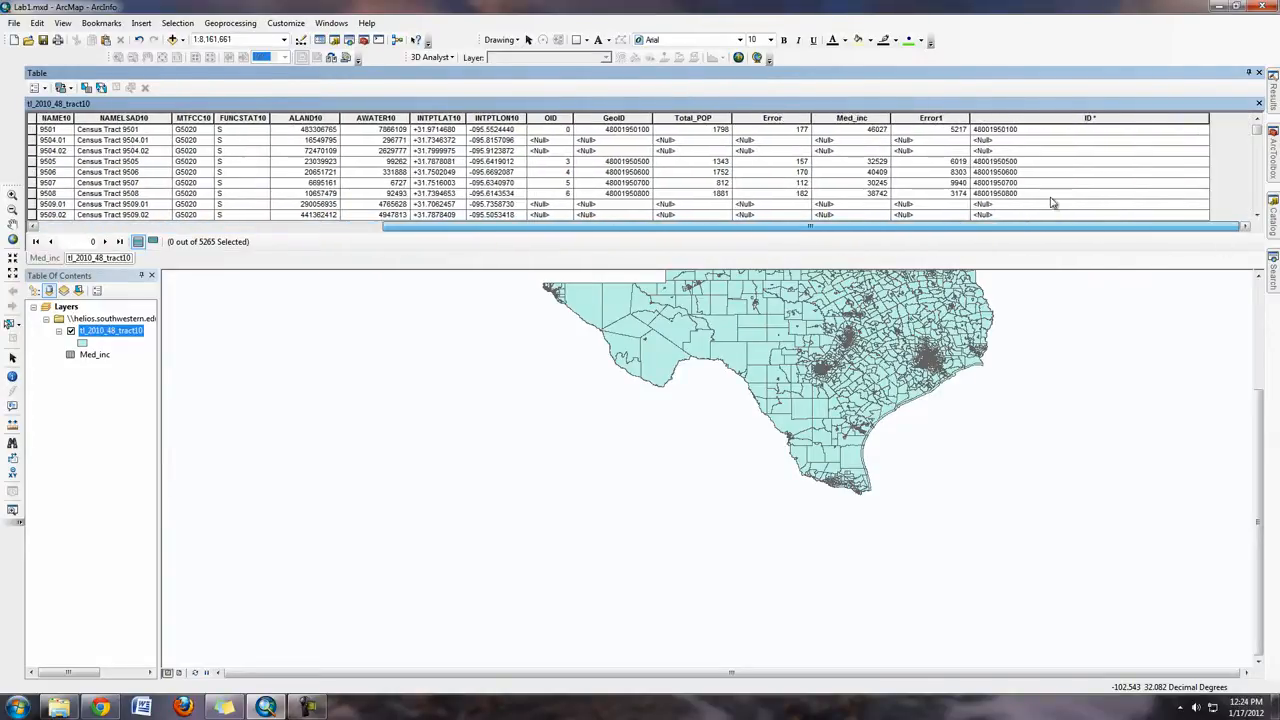
click(638, 142)
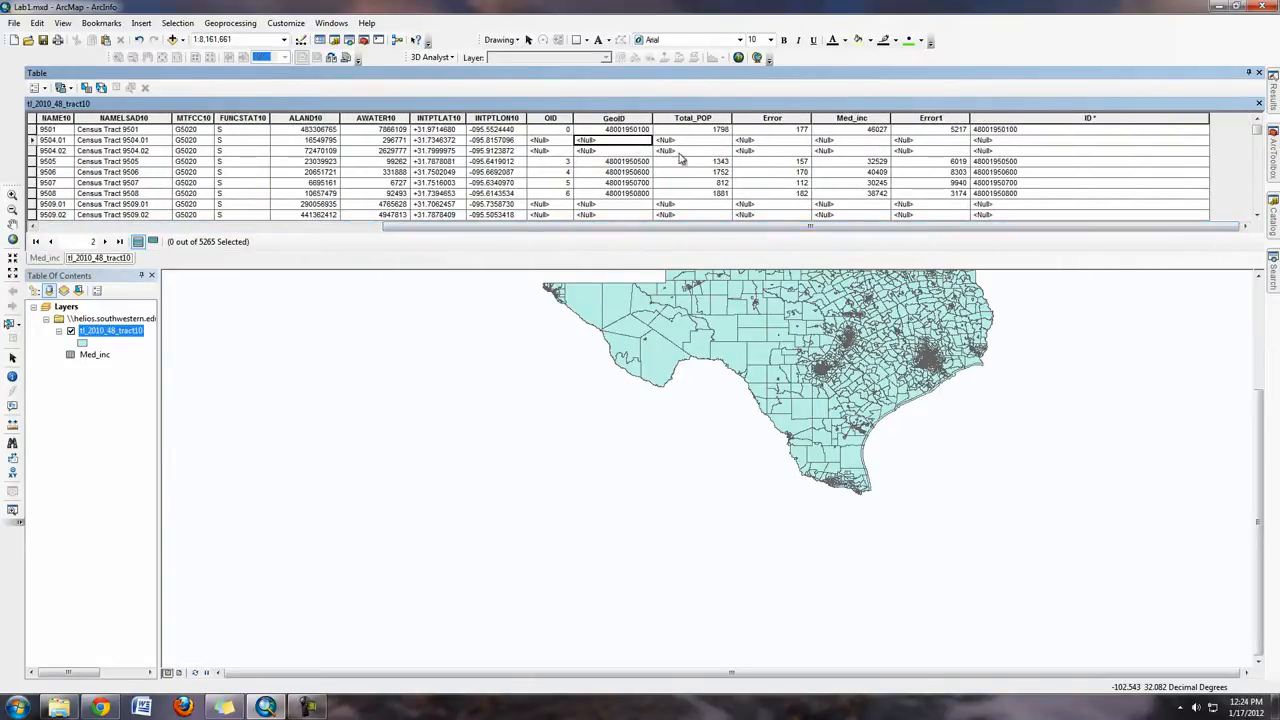
click(32, 141)
click(32, 151)
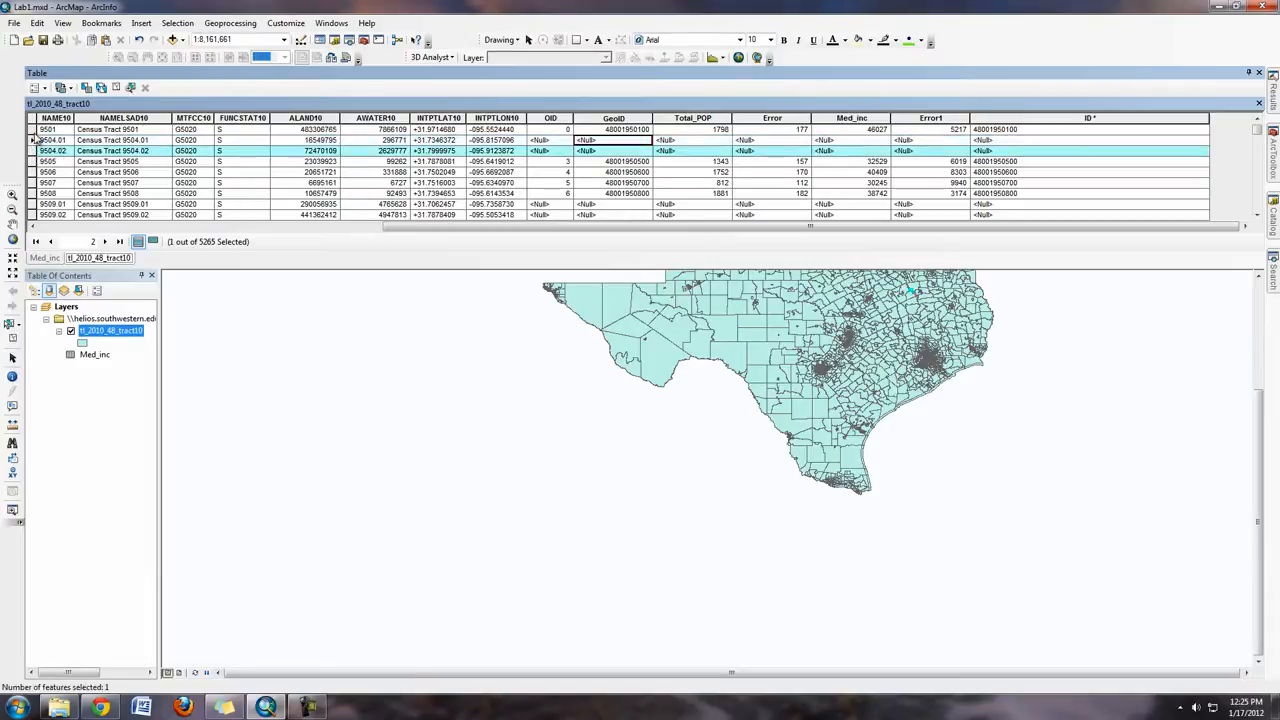
click(32, 141)
click(32, 151)
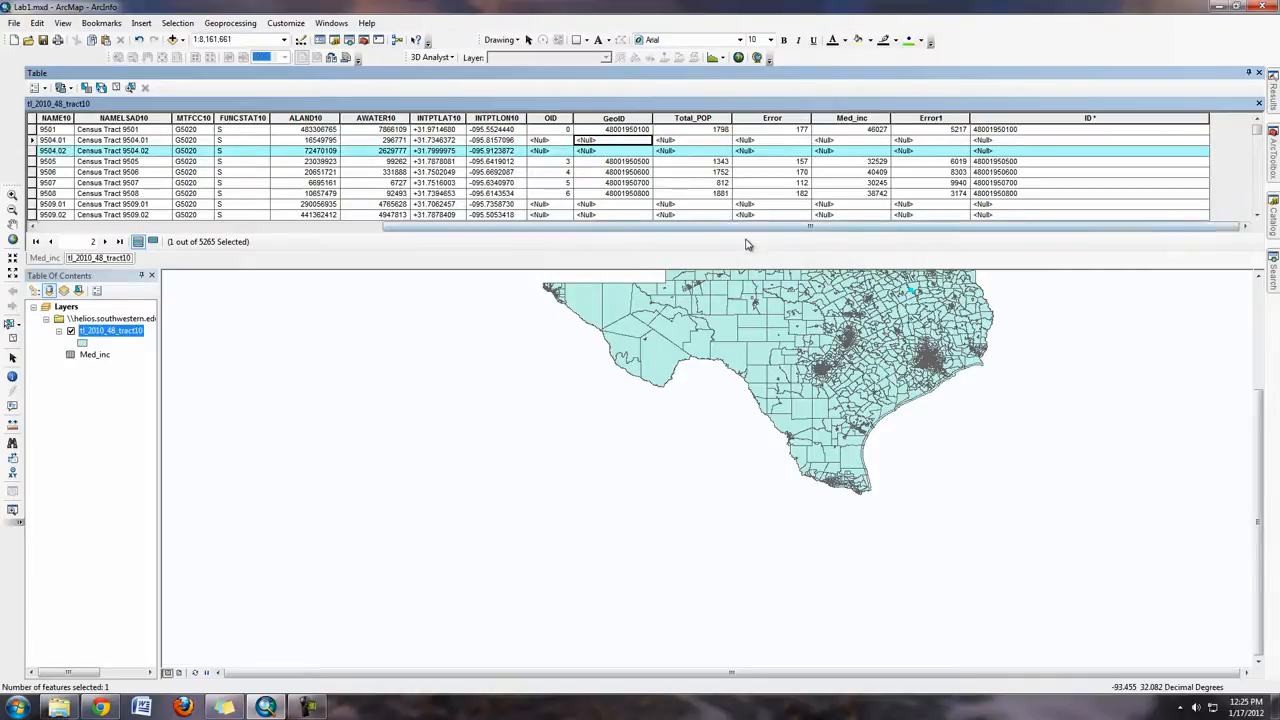
drag(765, 228, 310, 233)
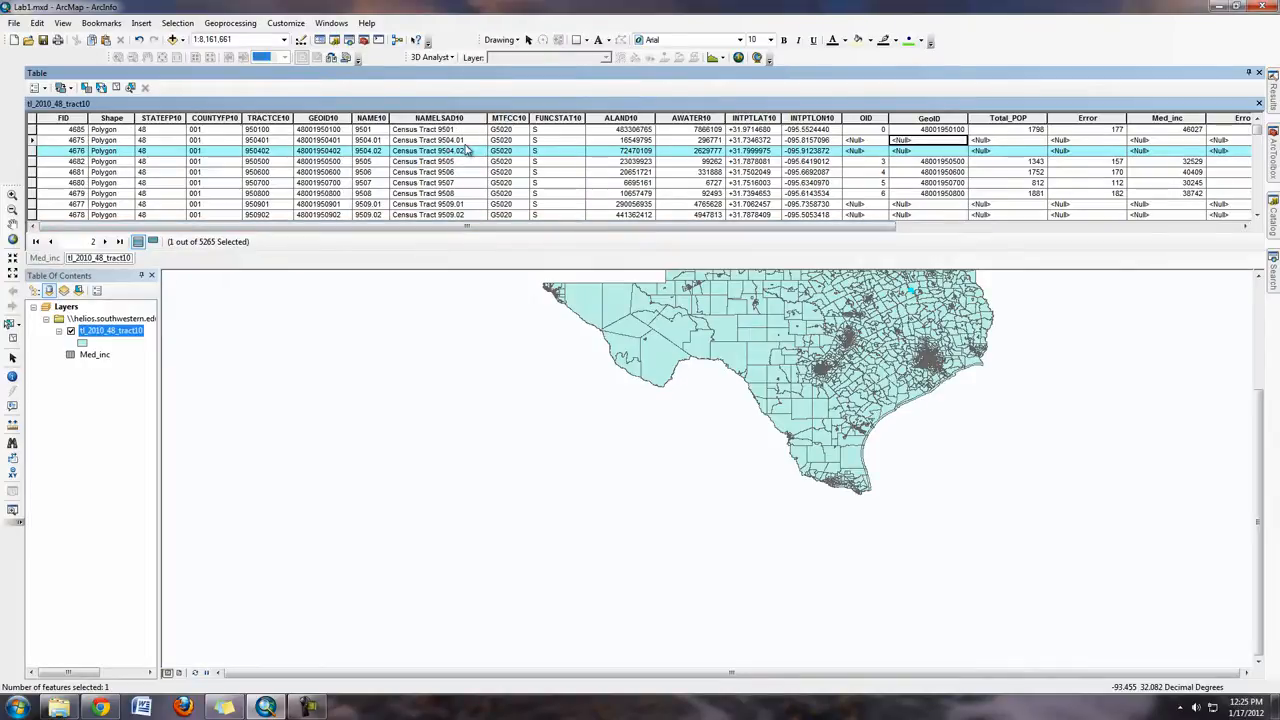
Zoom in on the selected tract in the map and select the first few table records in turn to locate their polygons
click(12, 195)
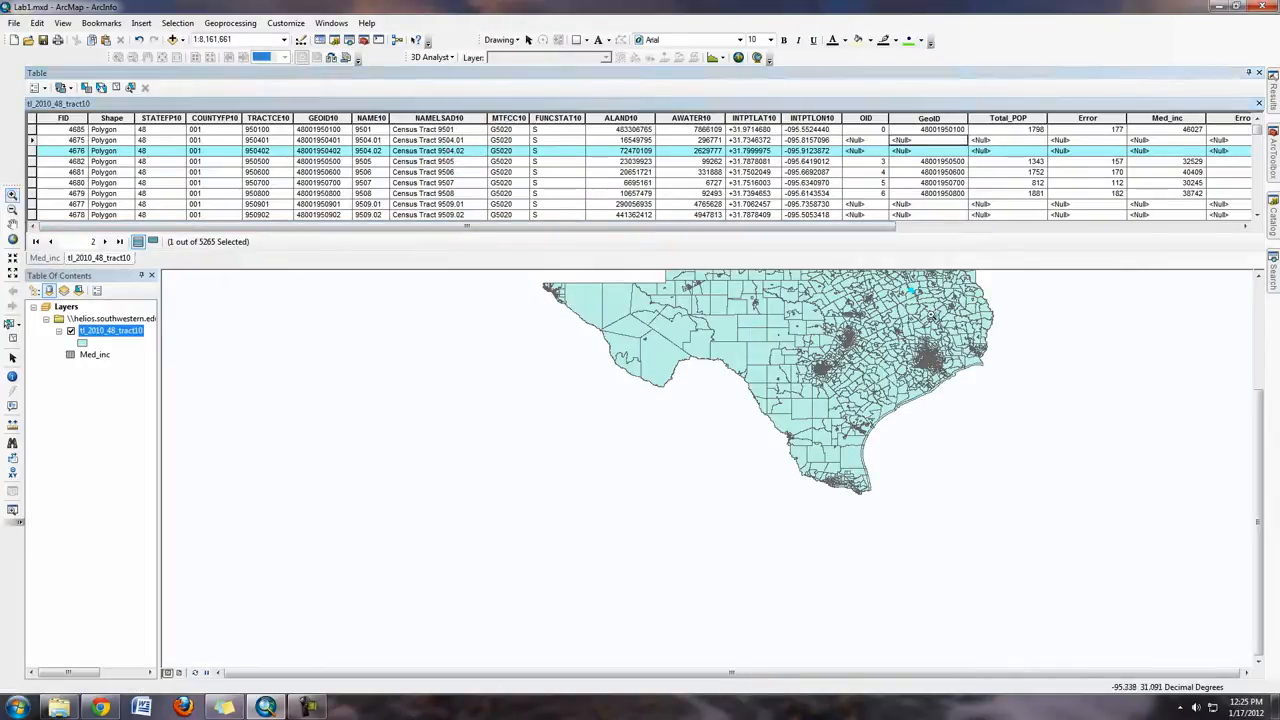
drag(931, 315, 863, 267)
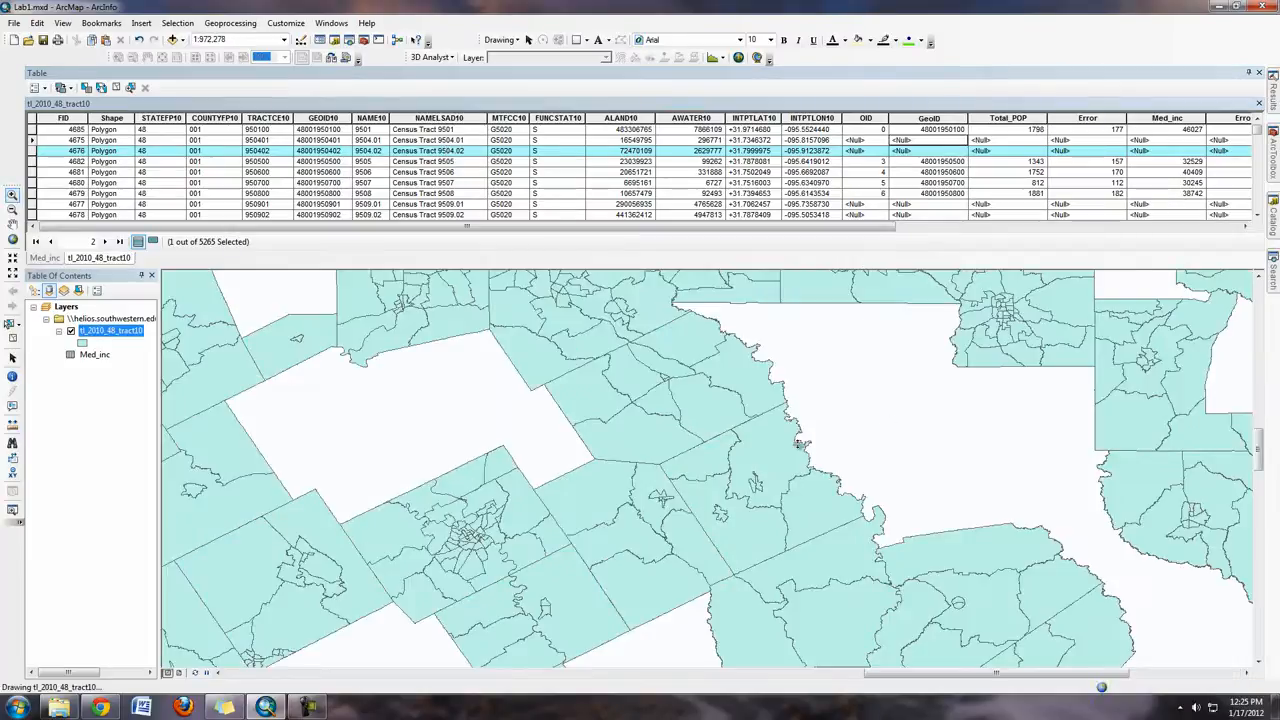
drag(948, 588, 667, 338)
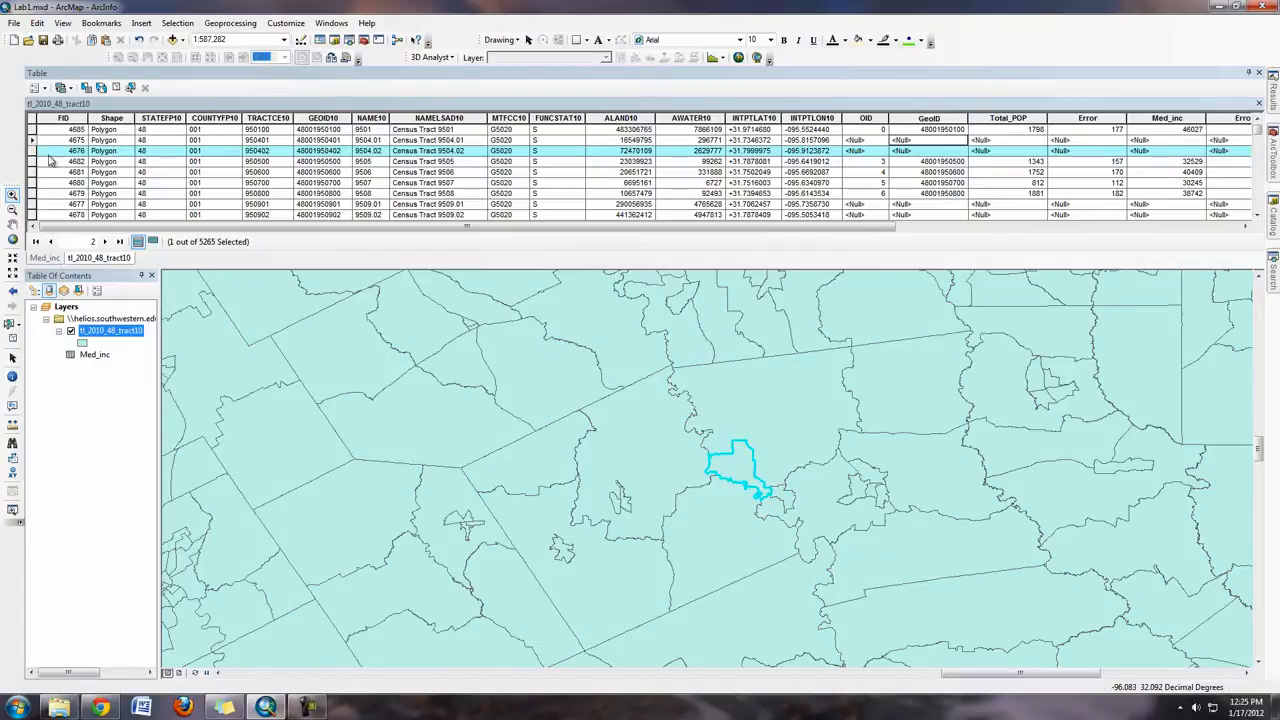
click(31, 129)
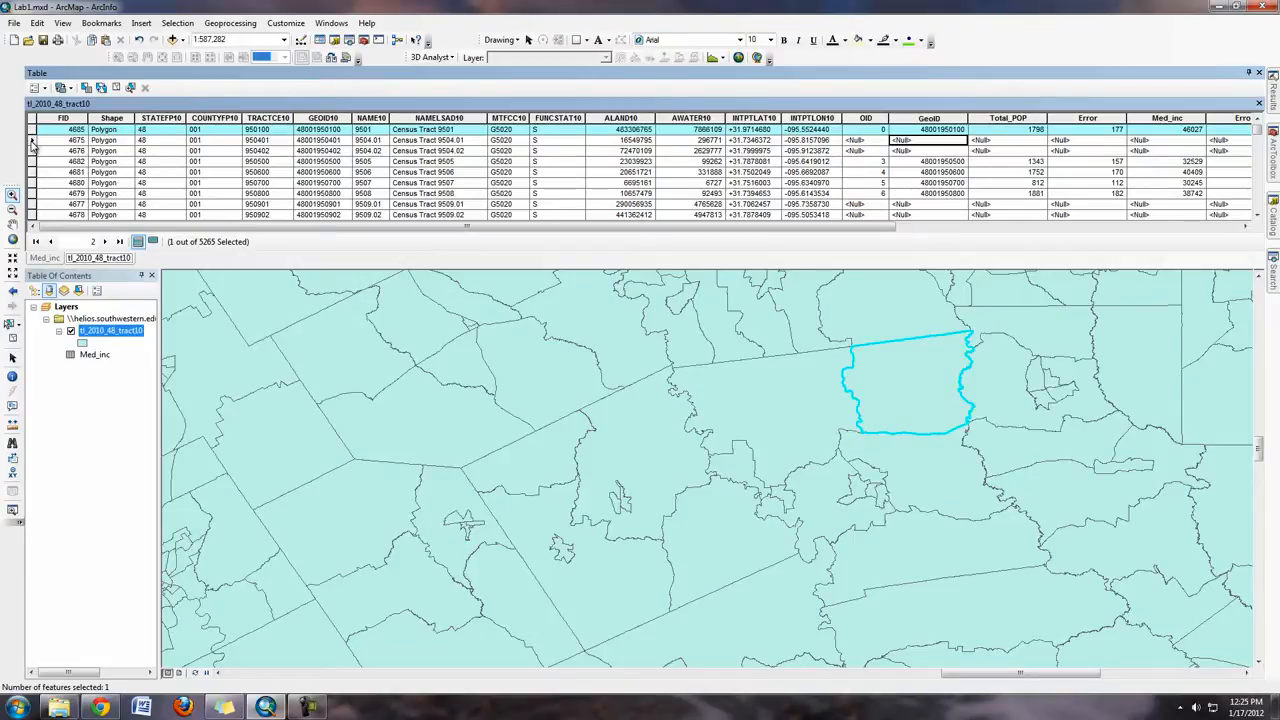
click(31, 140)
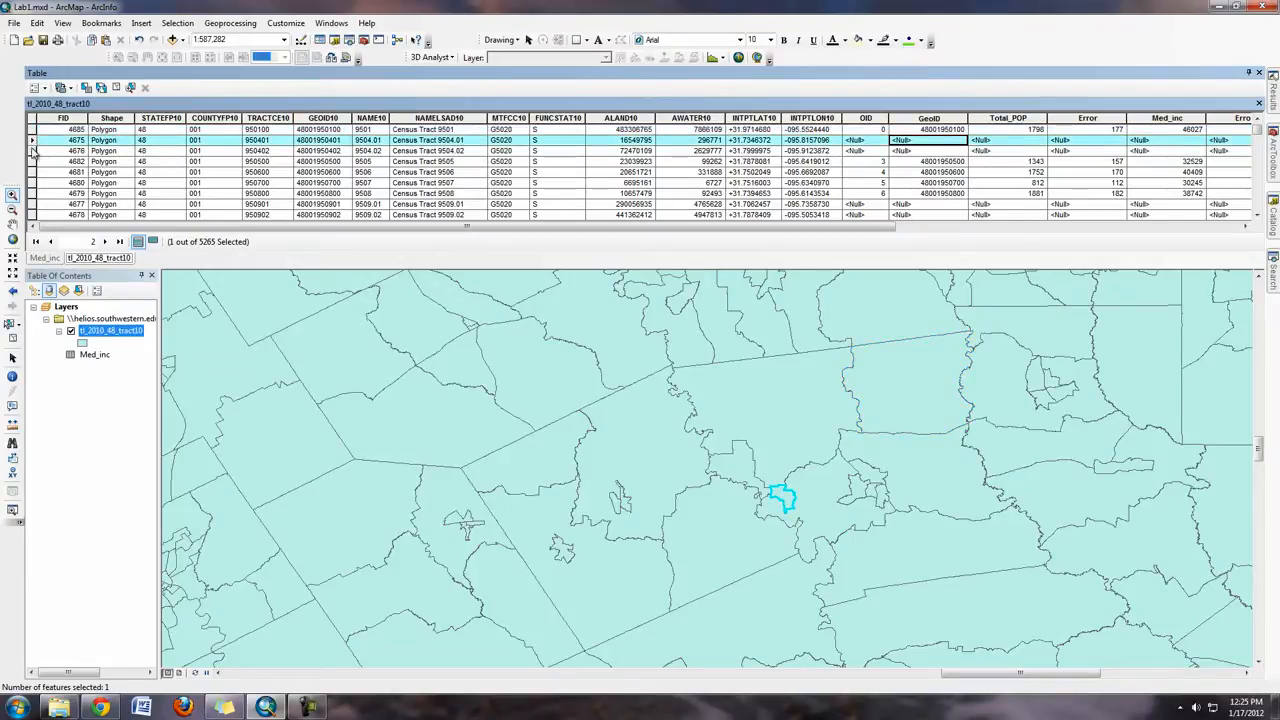
click(32, 150)
click(32, 161)
click(32, 150)
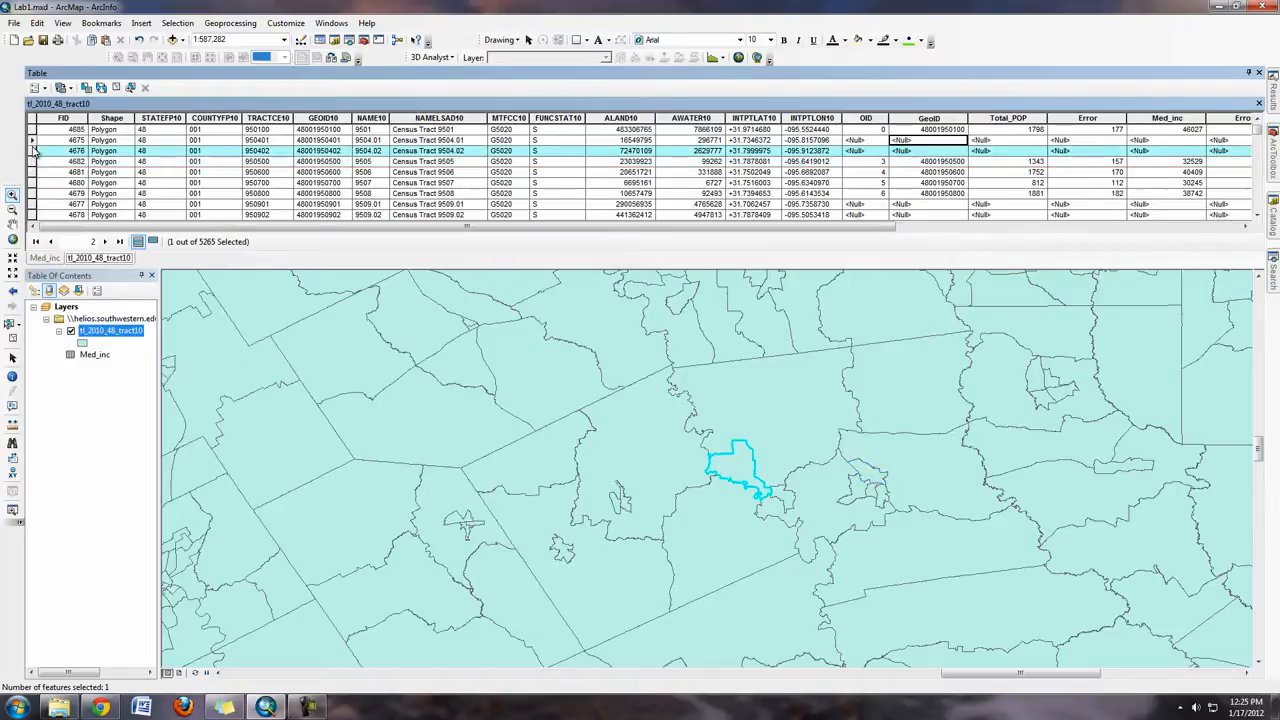
key(Up)
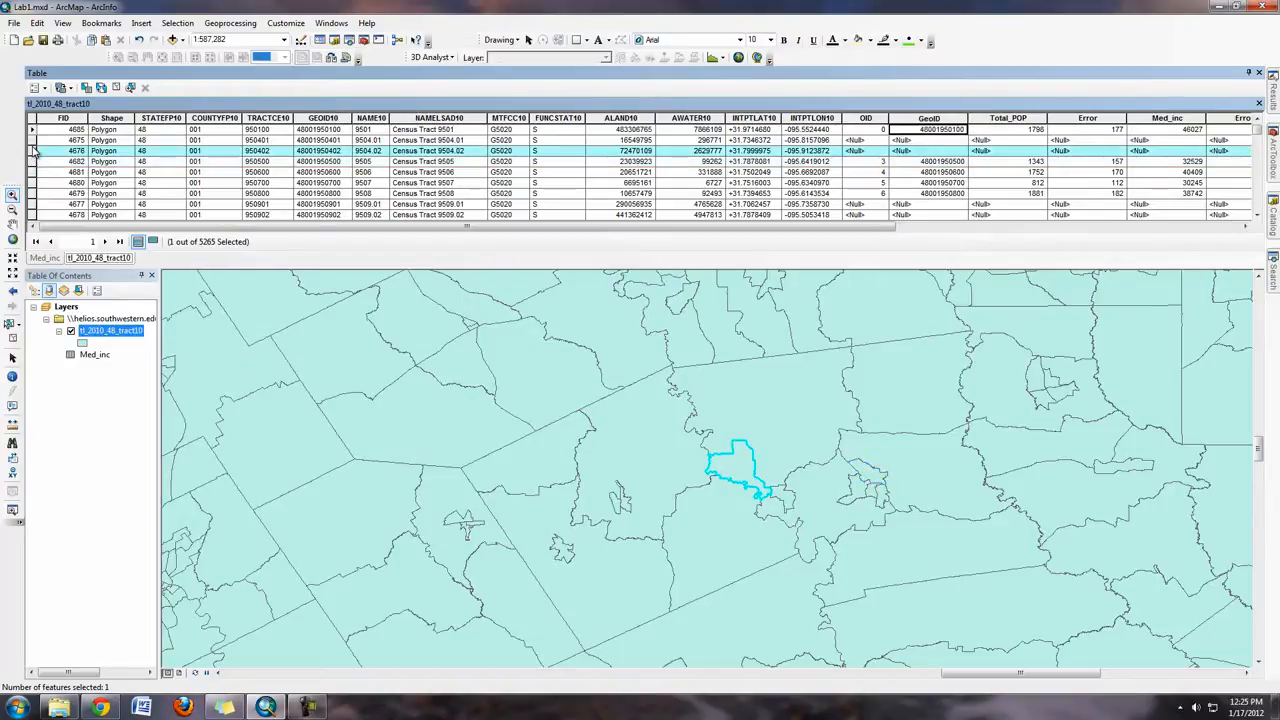
click(32, 140)
click(32, 151)
click(32, 140)
click(34, 140)
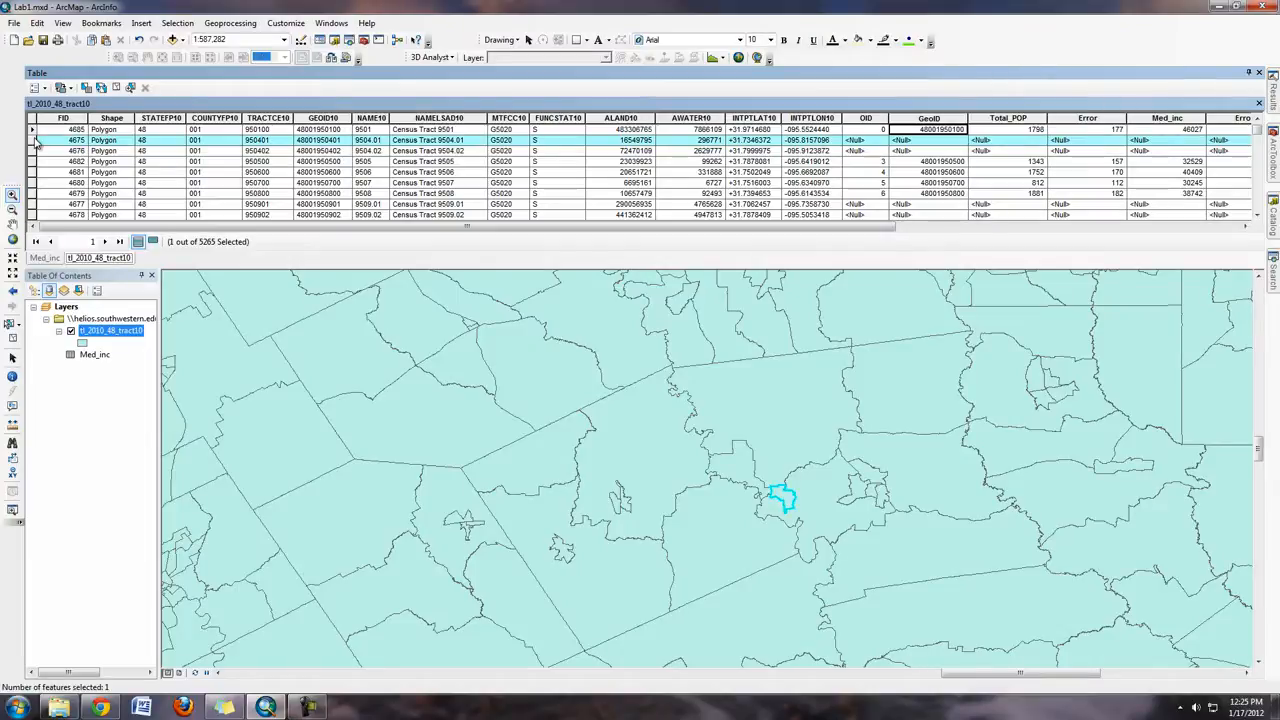
drag(843, 228, 636, 229)
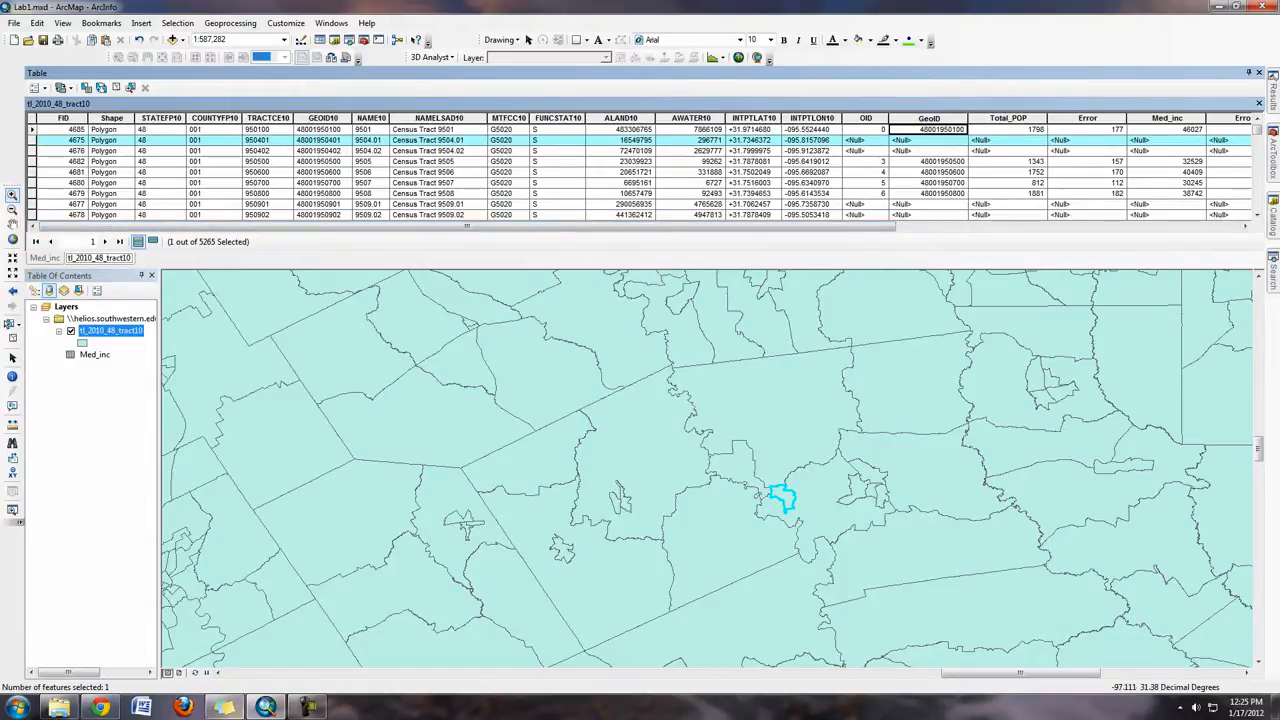
Try to open the Med_inc_Tex_10.xlsx workbook from the Lab1 folder in Excel, and close Excel
click(52, 706)
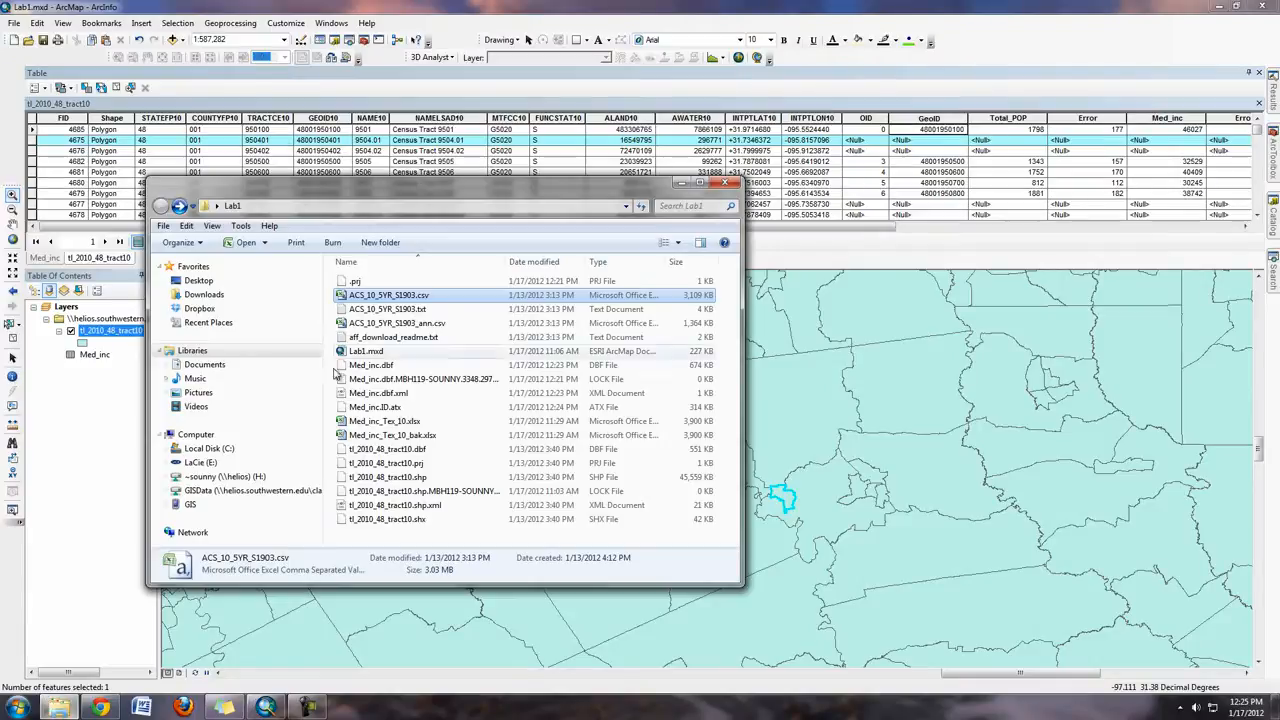
click(392, 309)
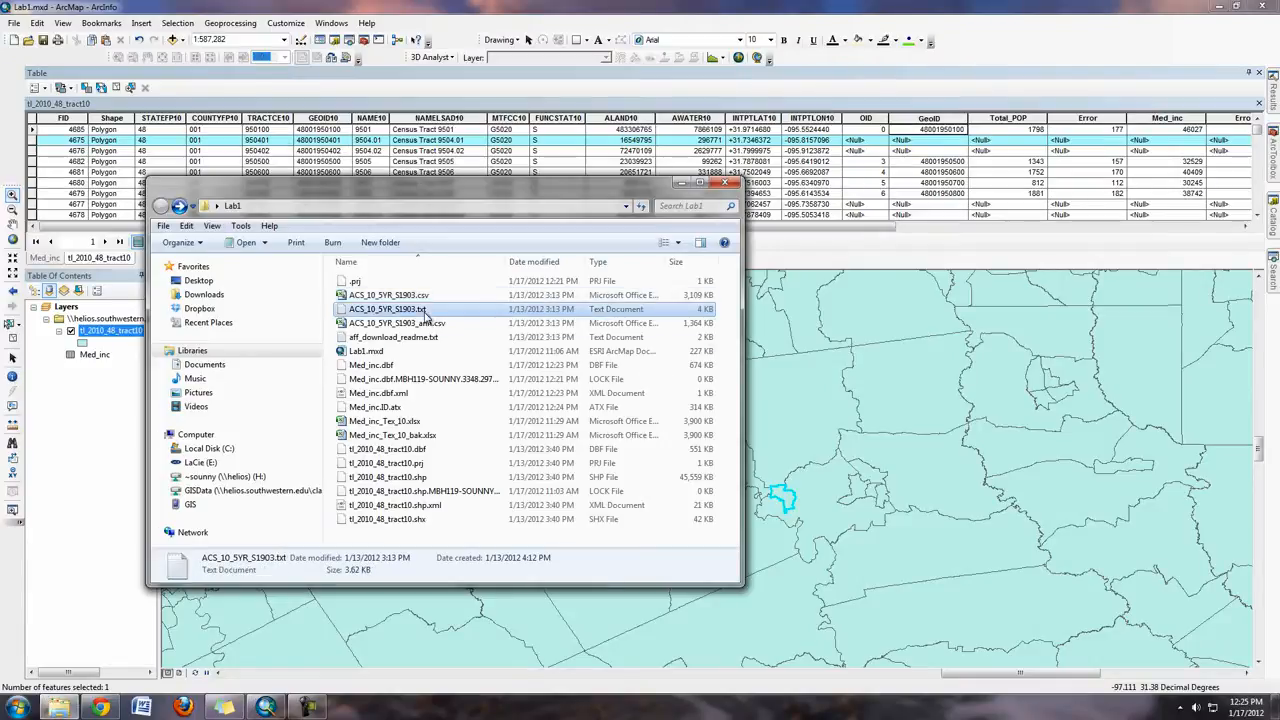
double_click(416, 422)
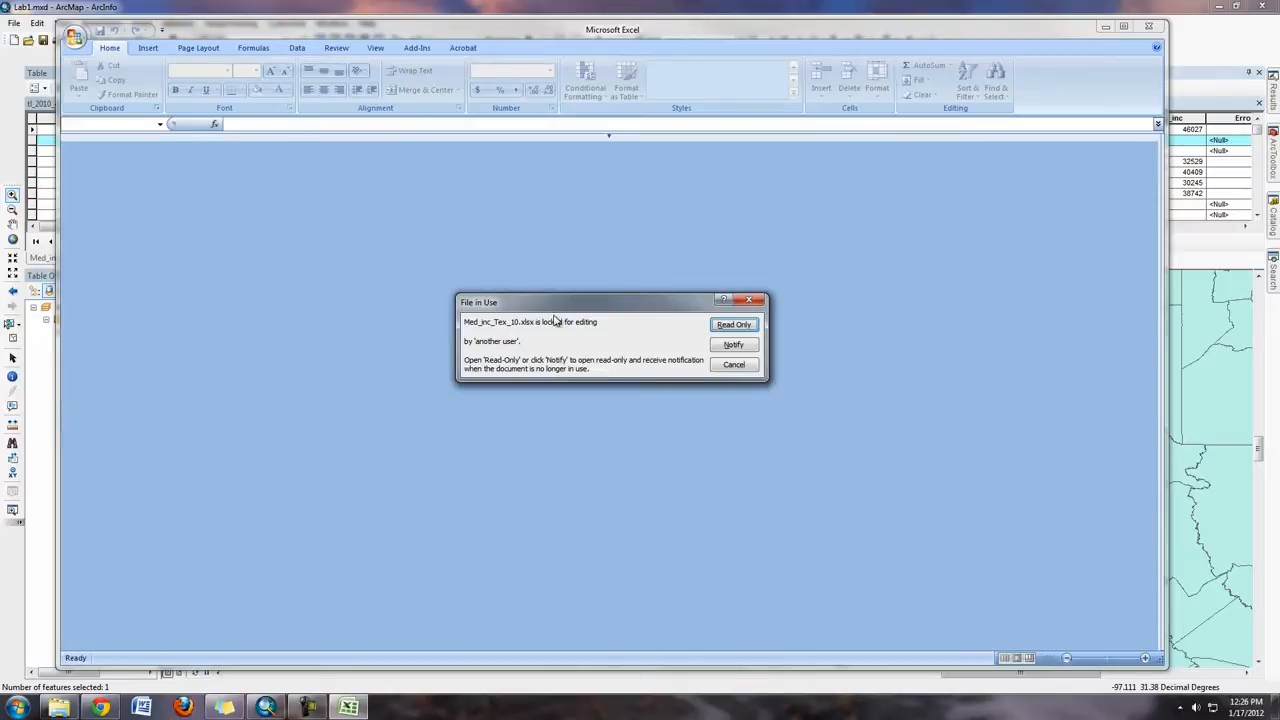
click(120, 9)
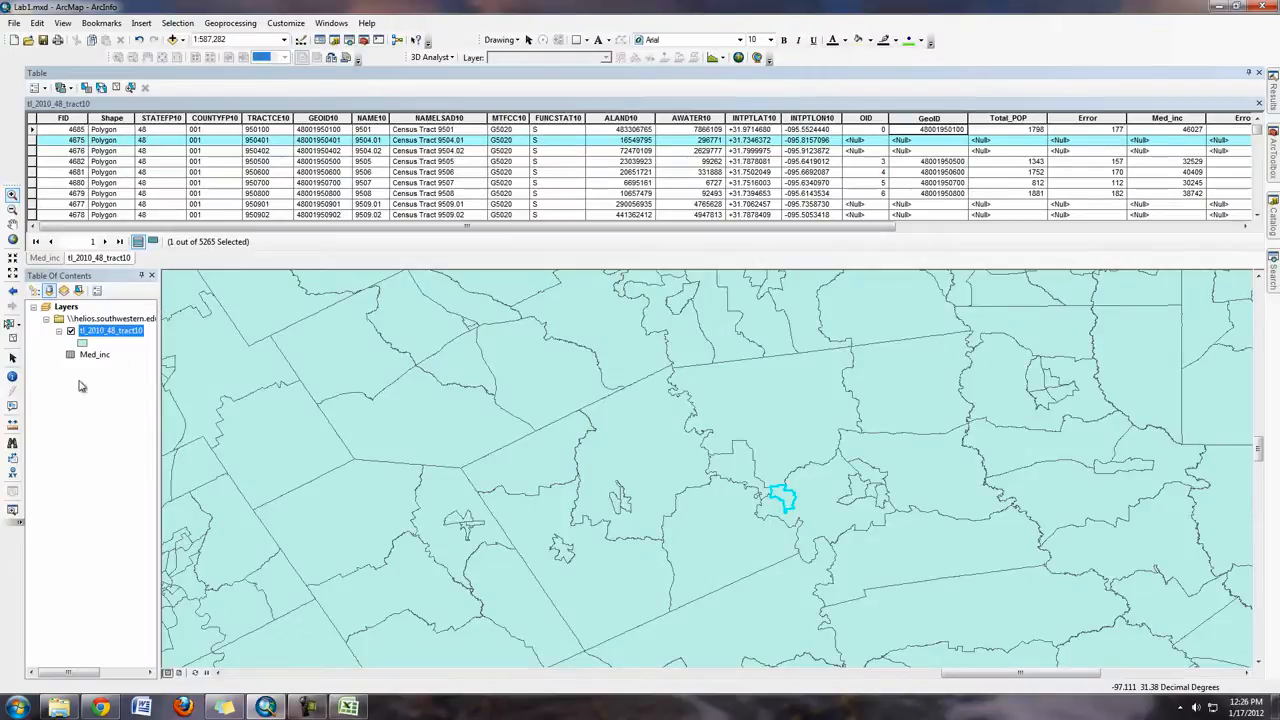
click(349, 707)
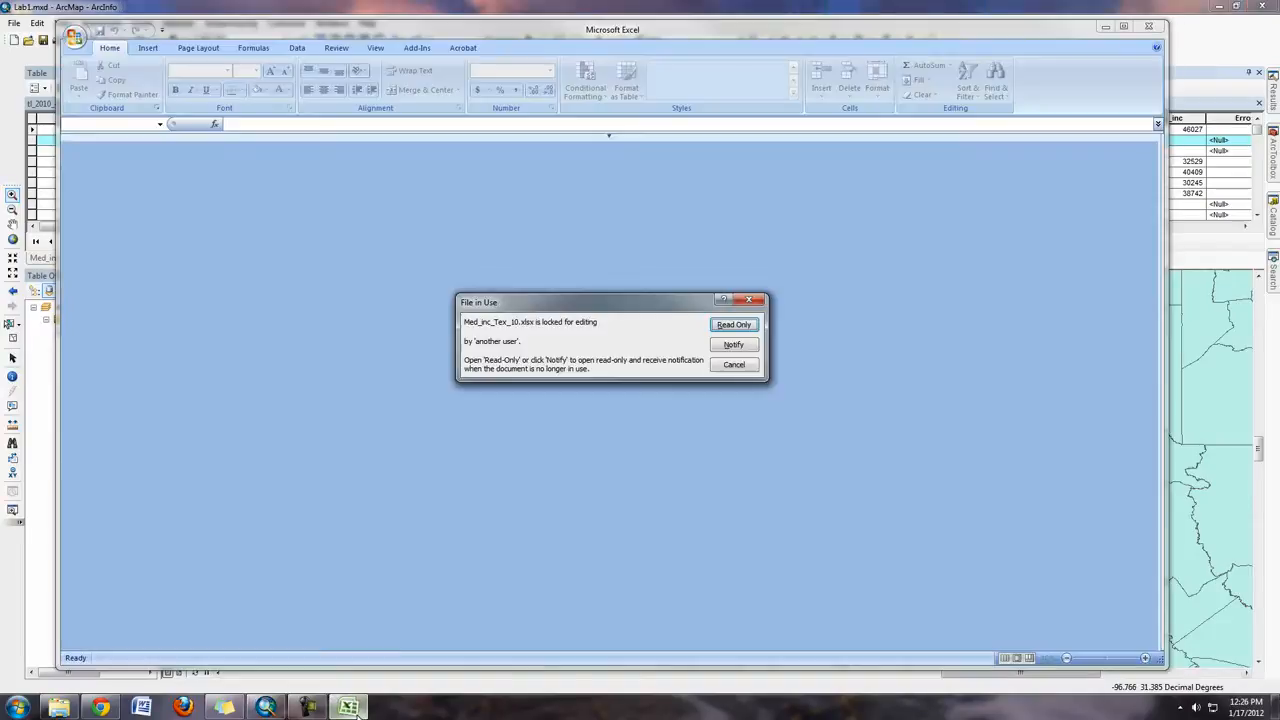
click(734, 364)
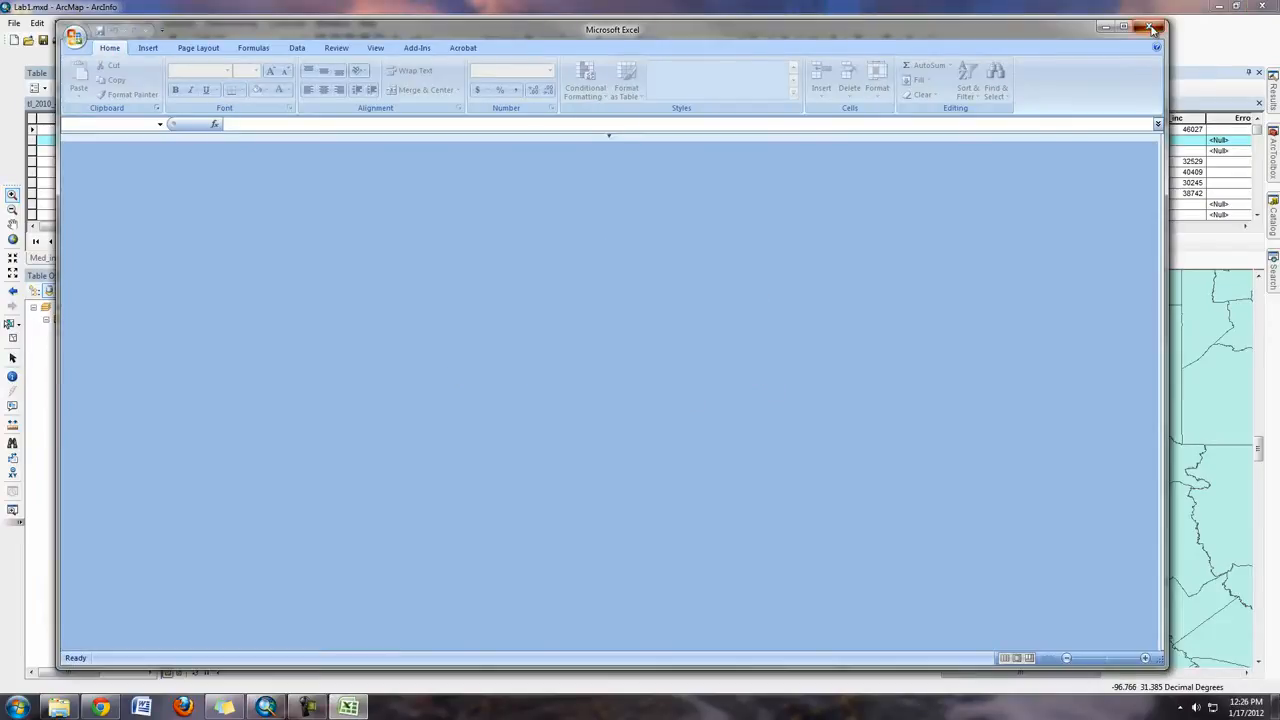
click(1151, 29)
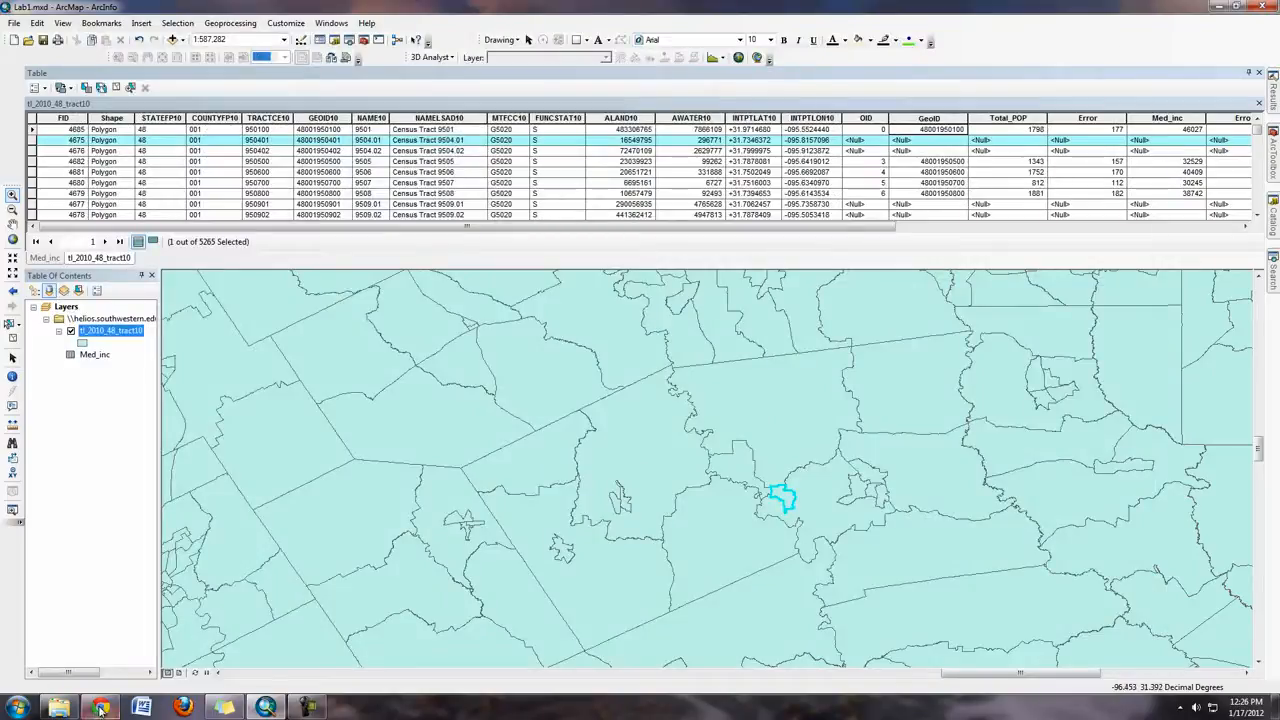
click(58, 707)
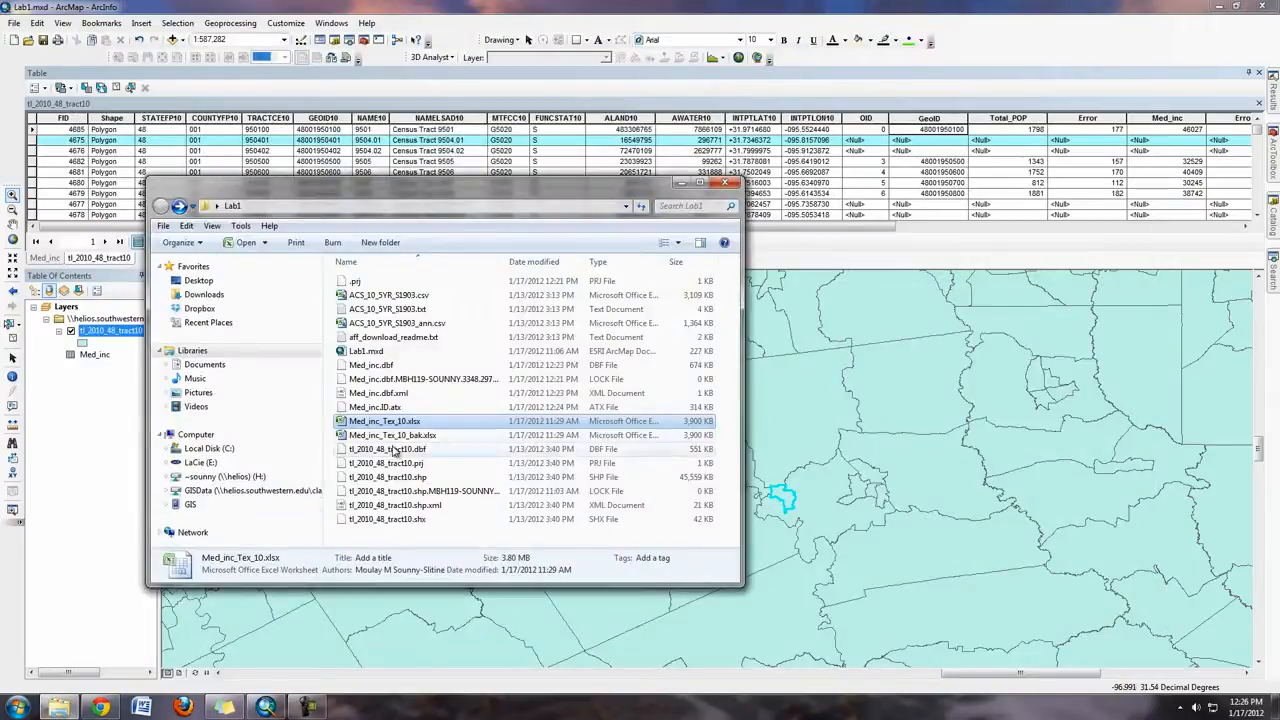
double_click(400, 435)
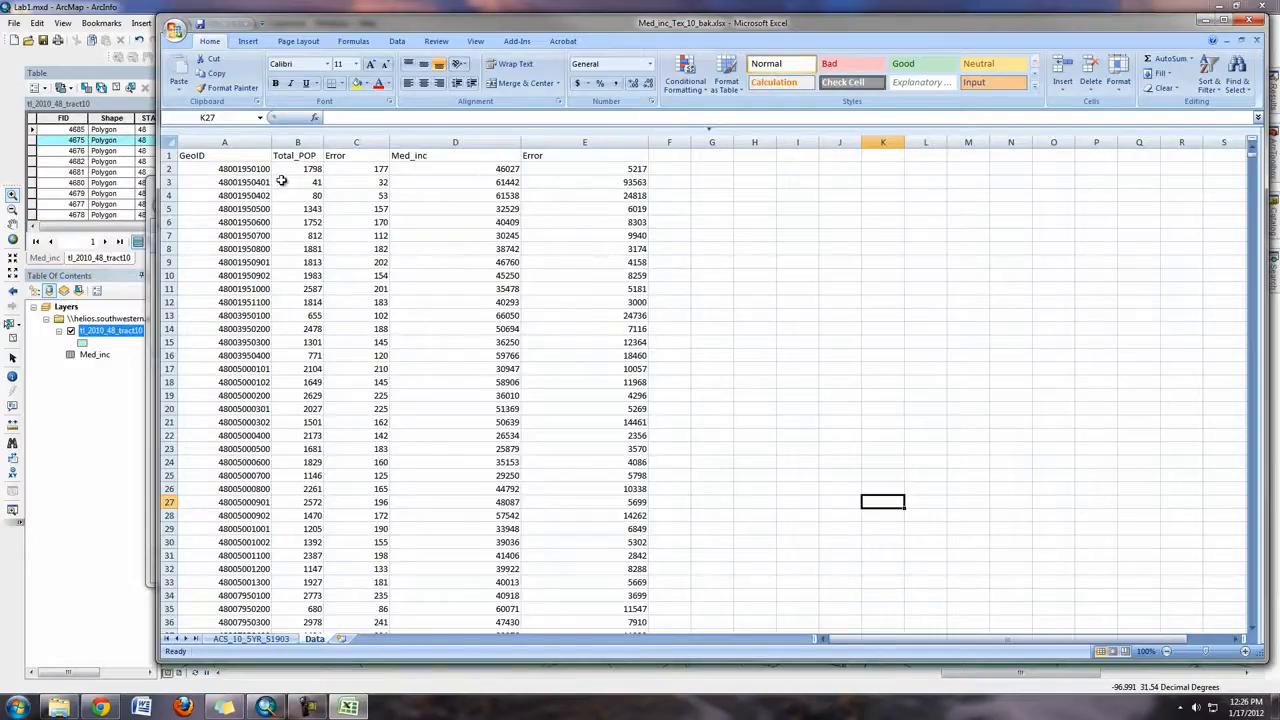
click(248, 184)
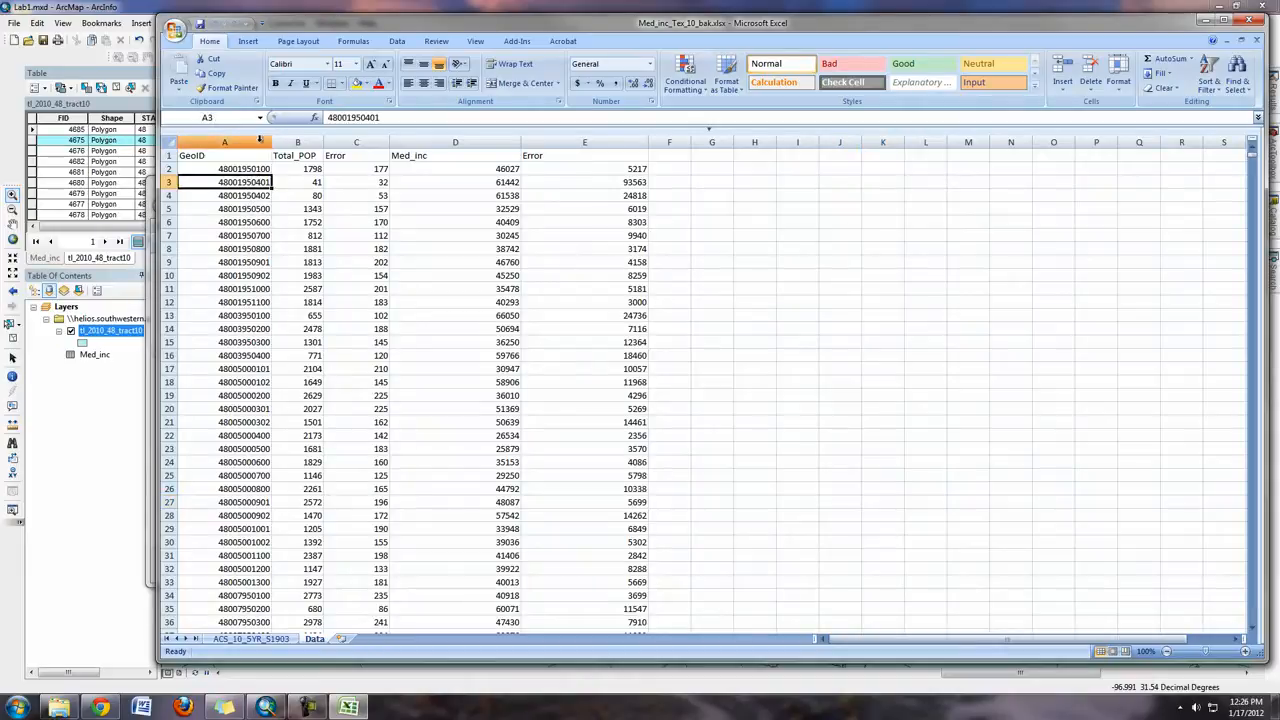
Compare the GeoID column in the Excel workbook with the GEOID10 value of tract 9504.01 in the ArcMap tract table
click(260, 140)
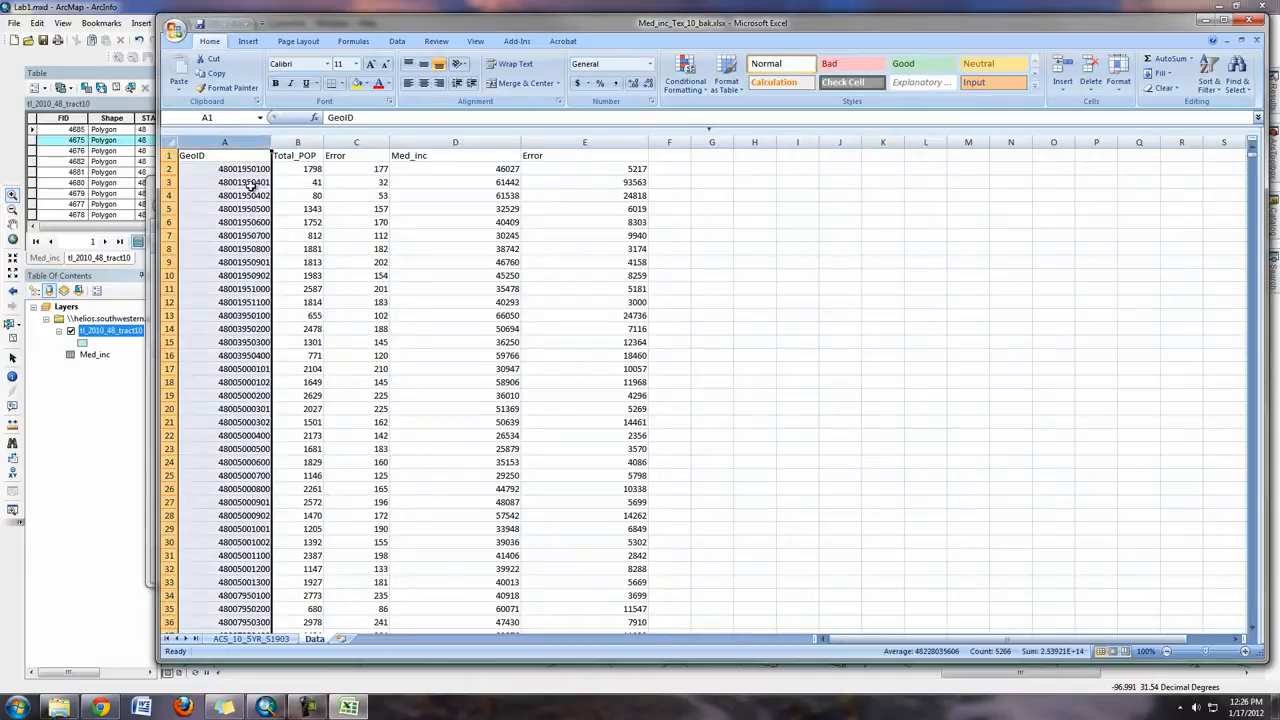
click(130, 7)
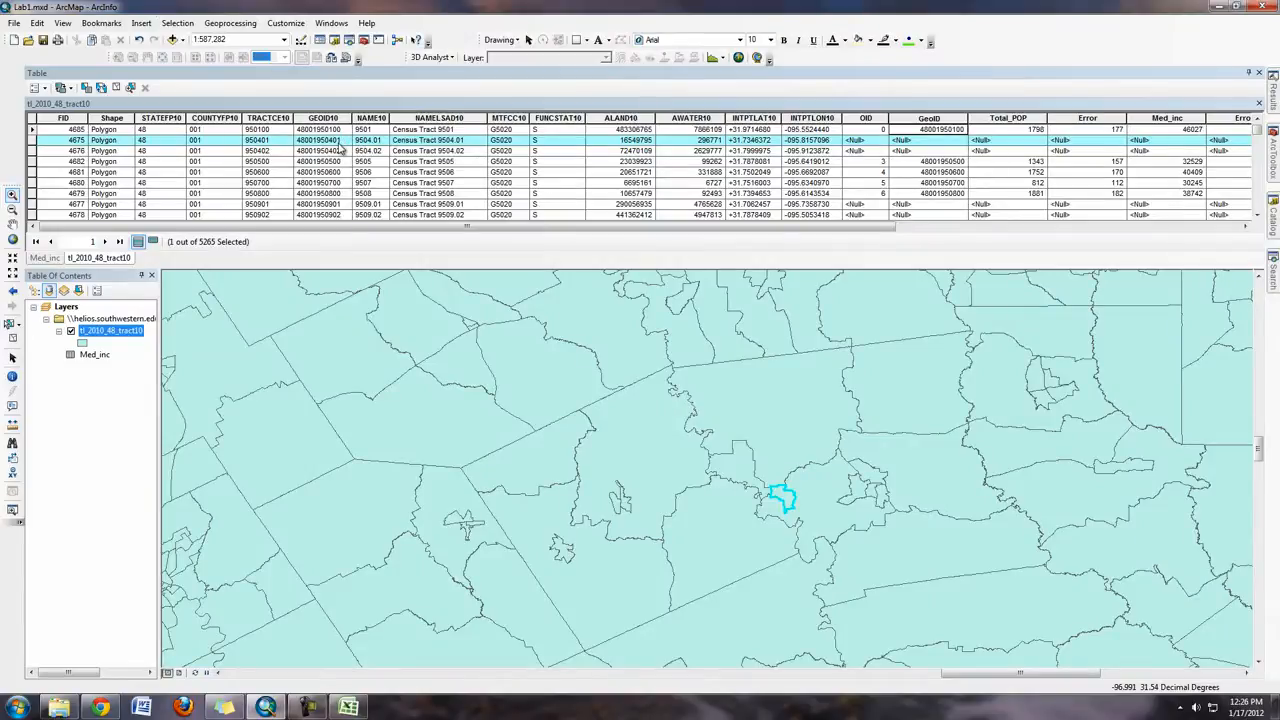
key(alt+Tab)
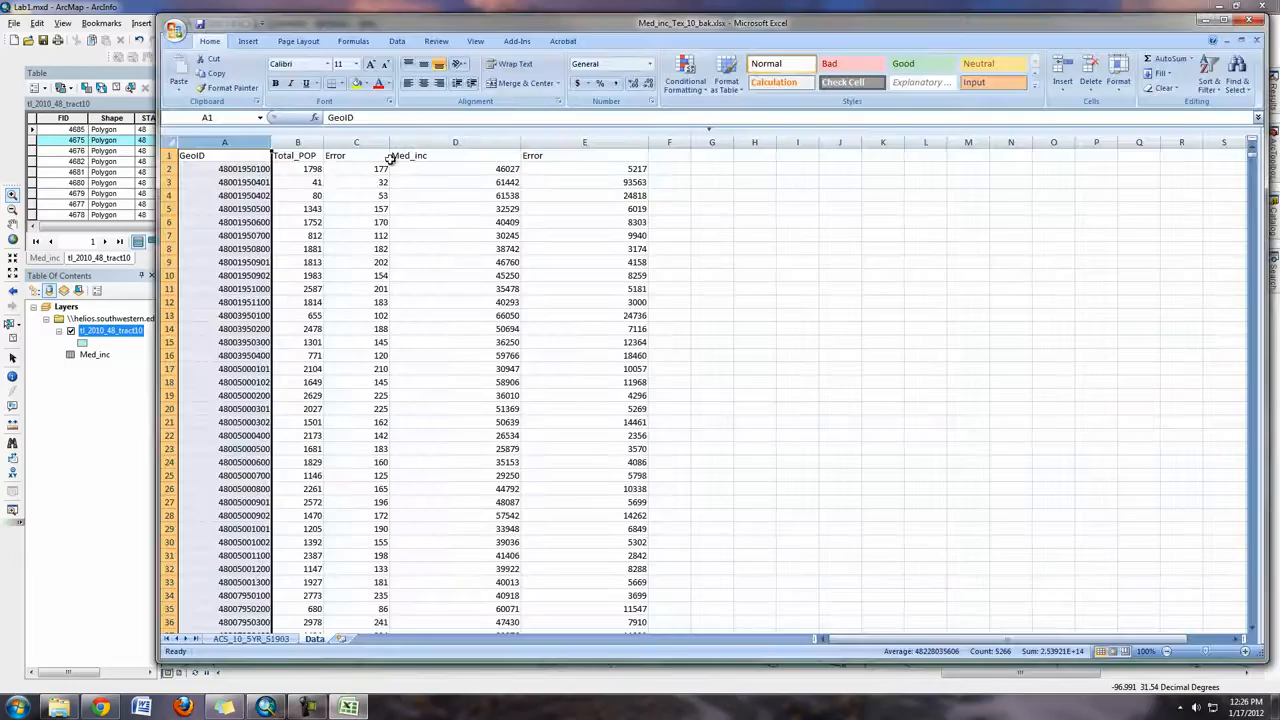
click(268, 184)
click(340, 7)
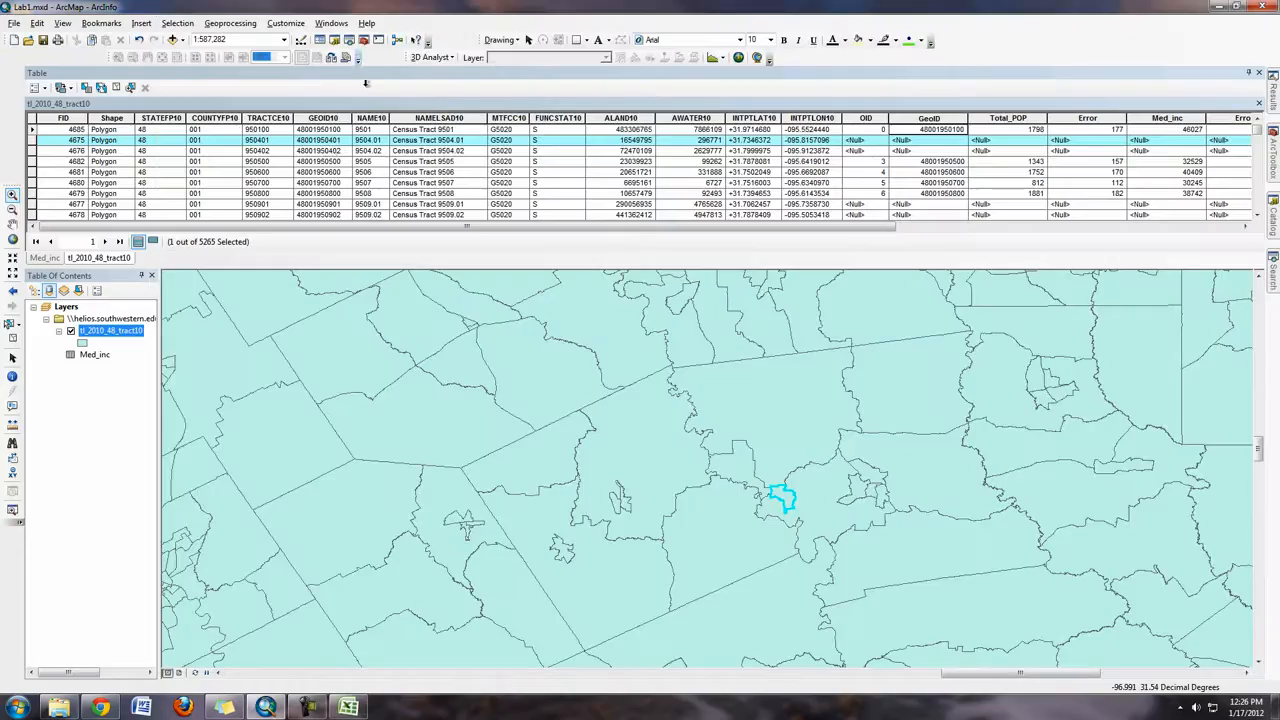
click(326, 142)
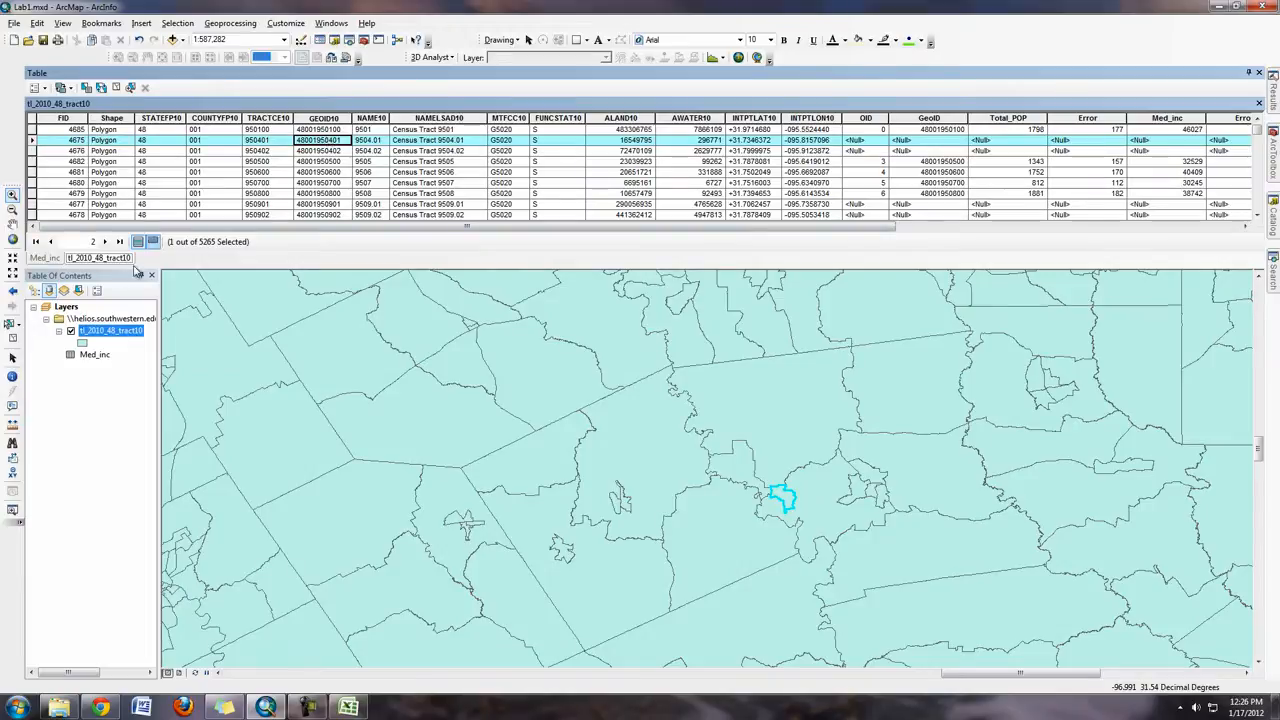
Inspect the GeoID and ID values of the second and third records in the Med_inc table
click(45, 258)
click(356, 140)
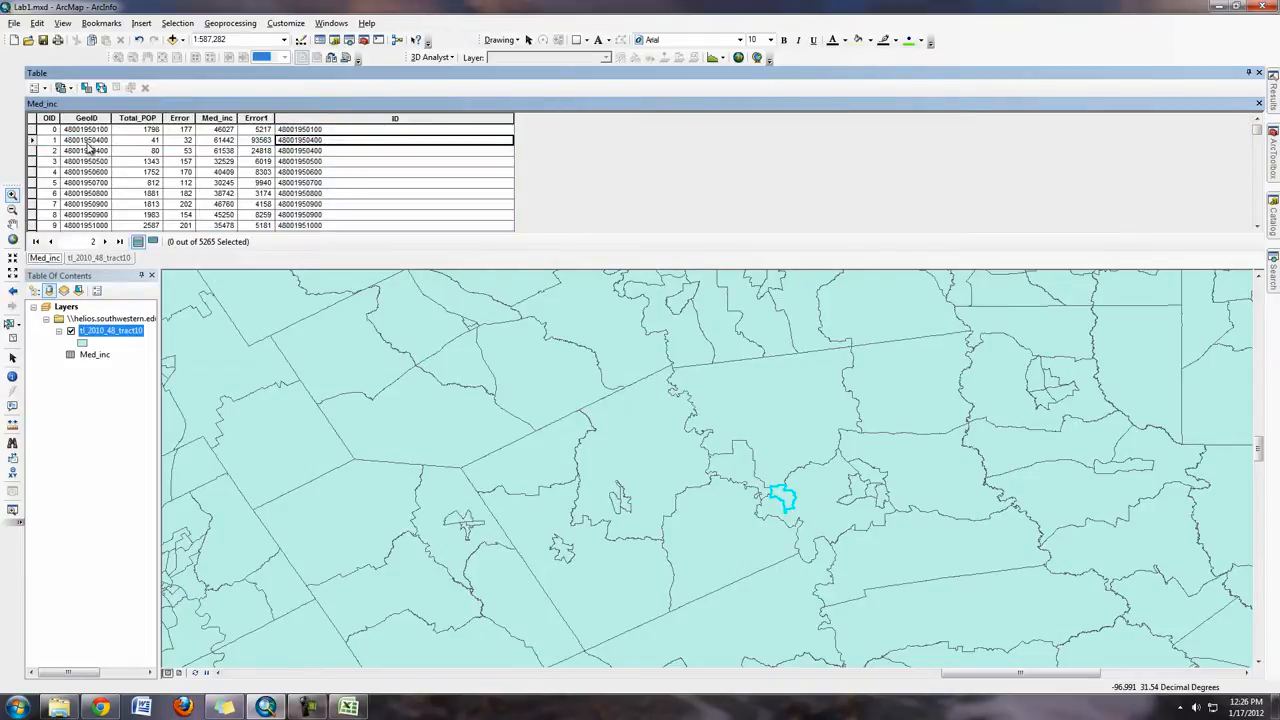
click(108, 141)
click(105, 150)
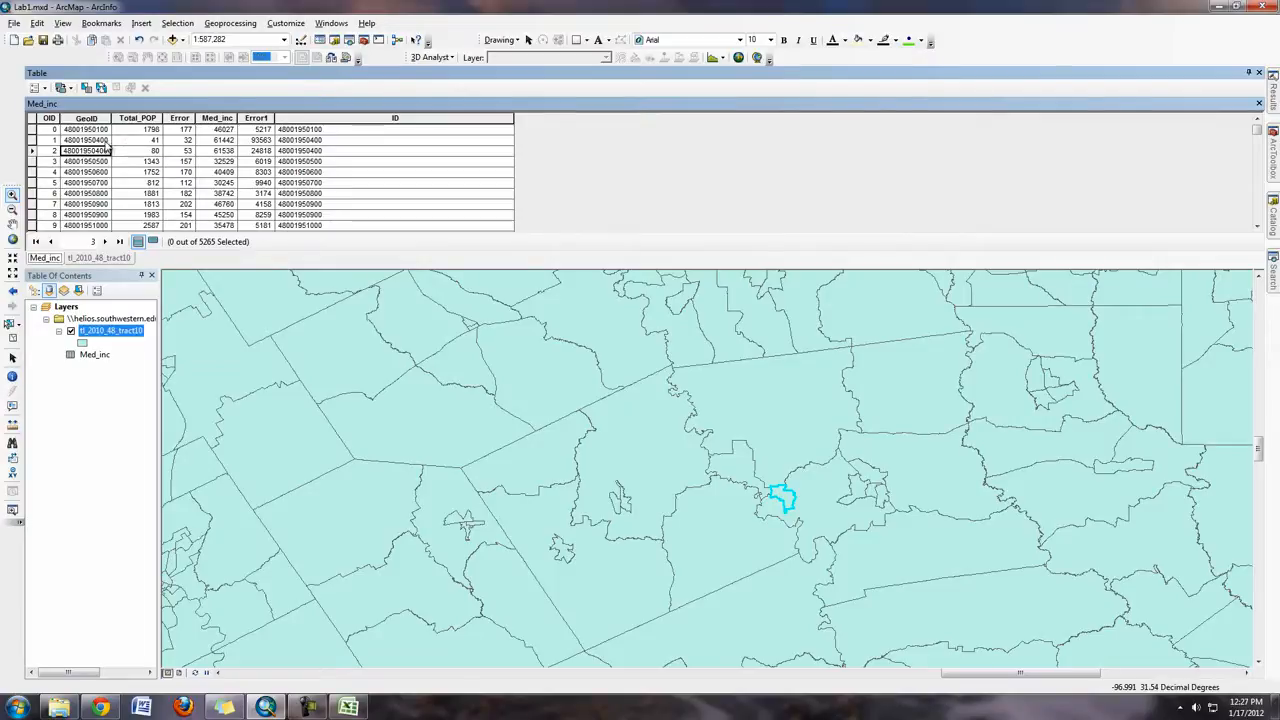
click(348, 707)
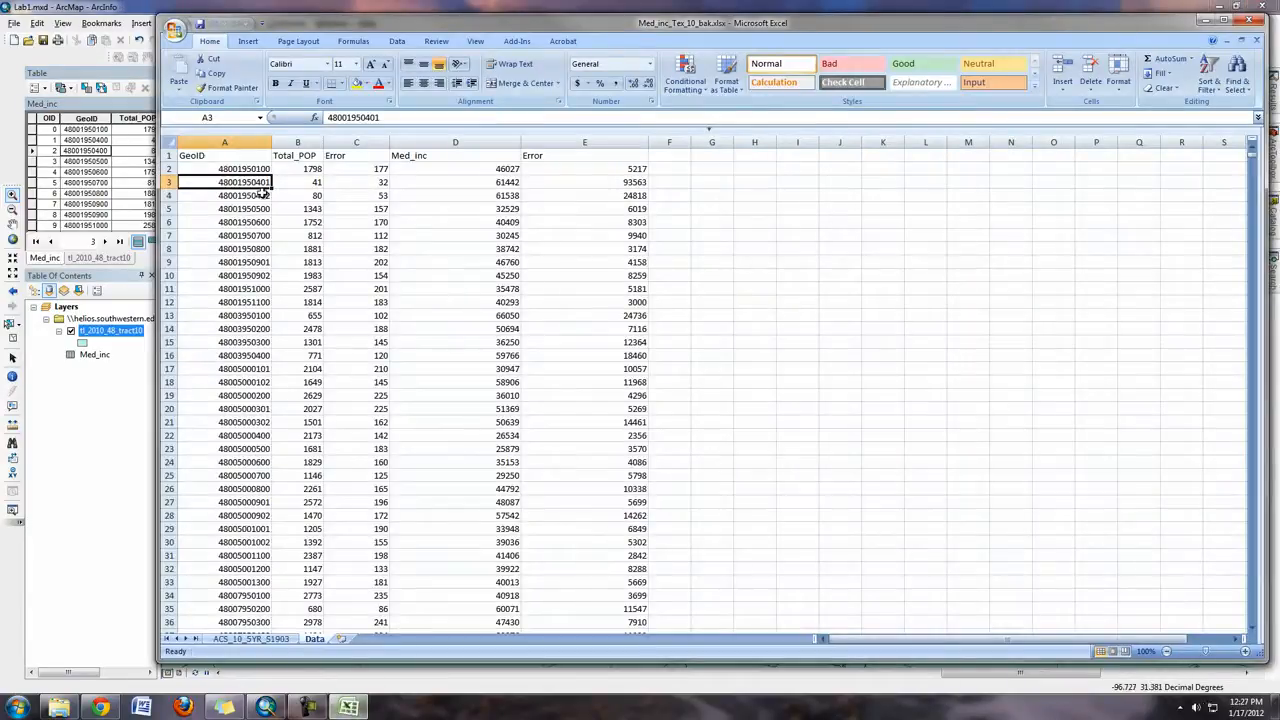
click(262, 195)
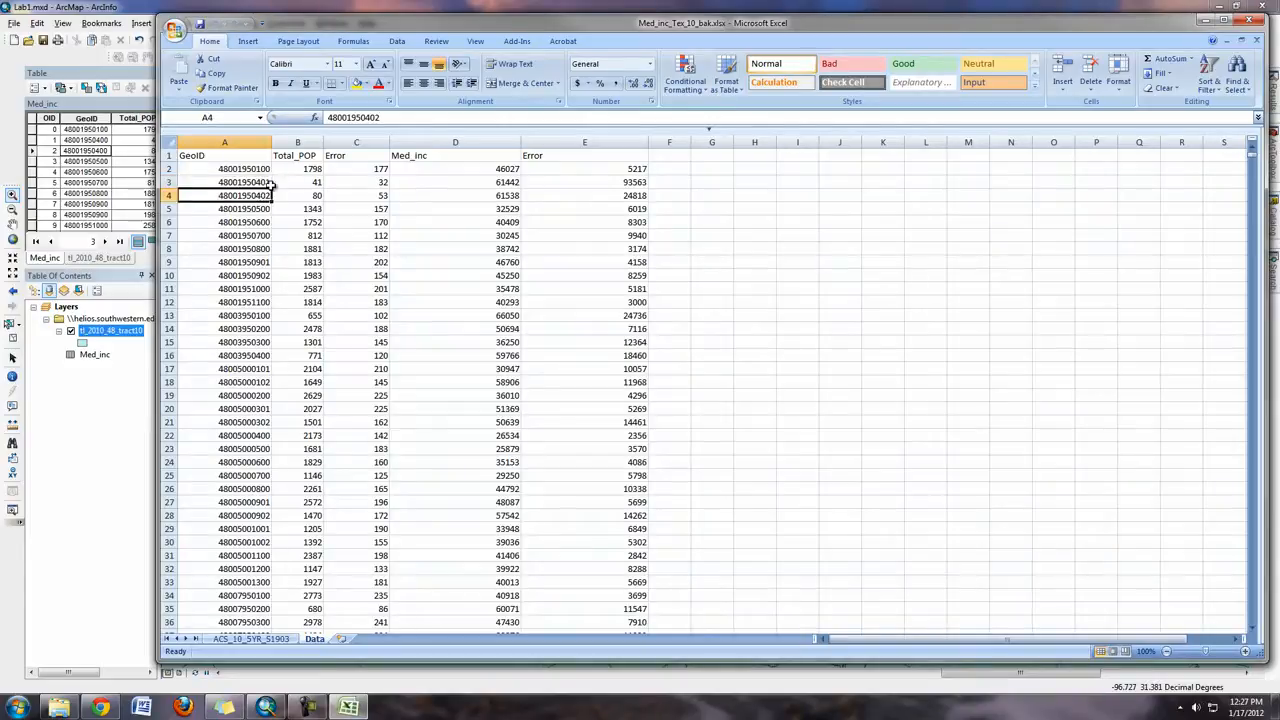
drag(287, 26, 422, 30)
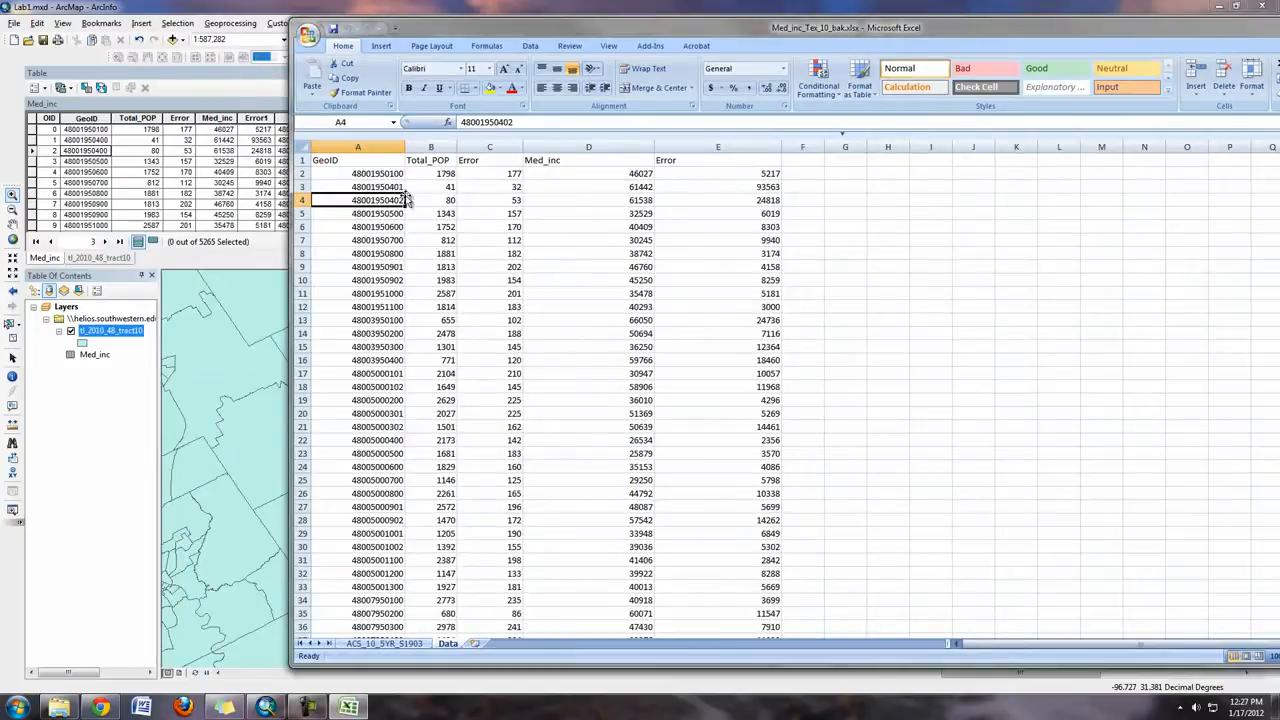
Sort the Data sheet by GeoID from smallest to largest, expanding the selection to the adjacent columns
right_click(397, 149)
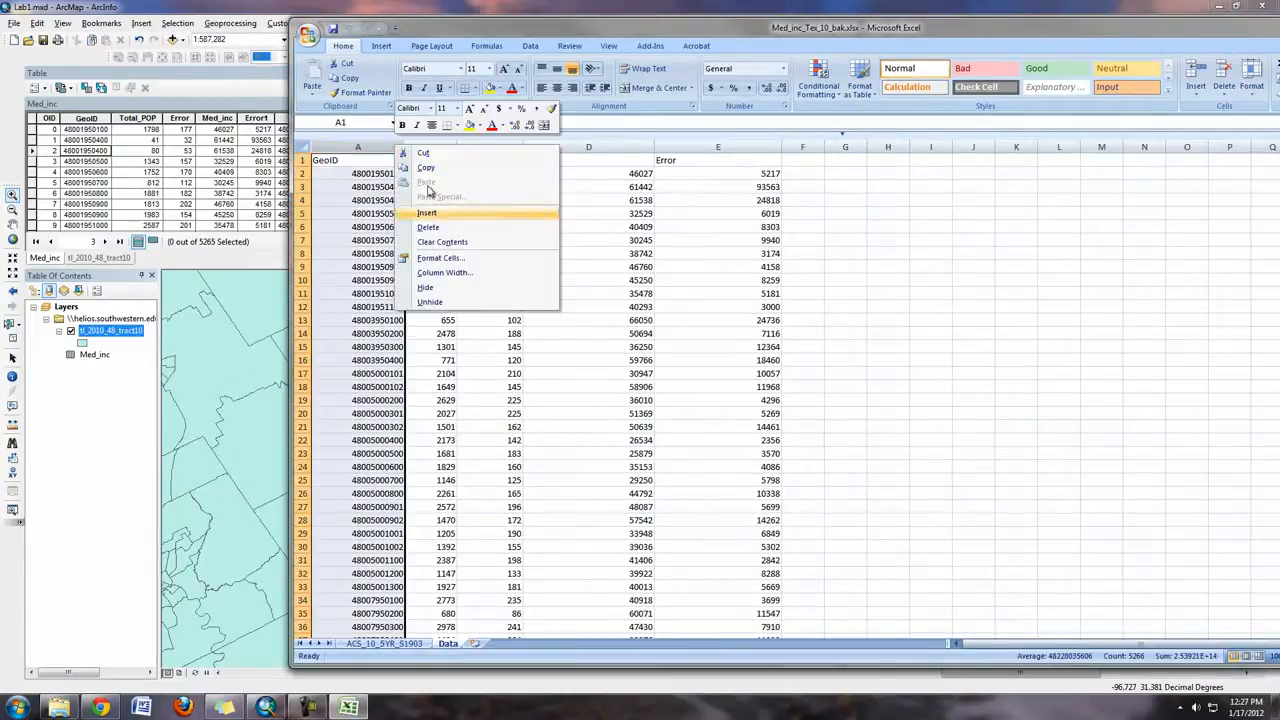
click(1138, 22)
double_click(1138, 22)
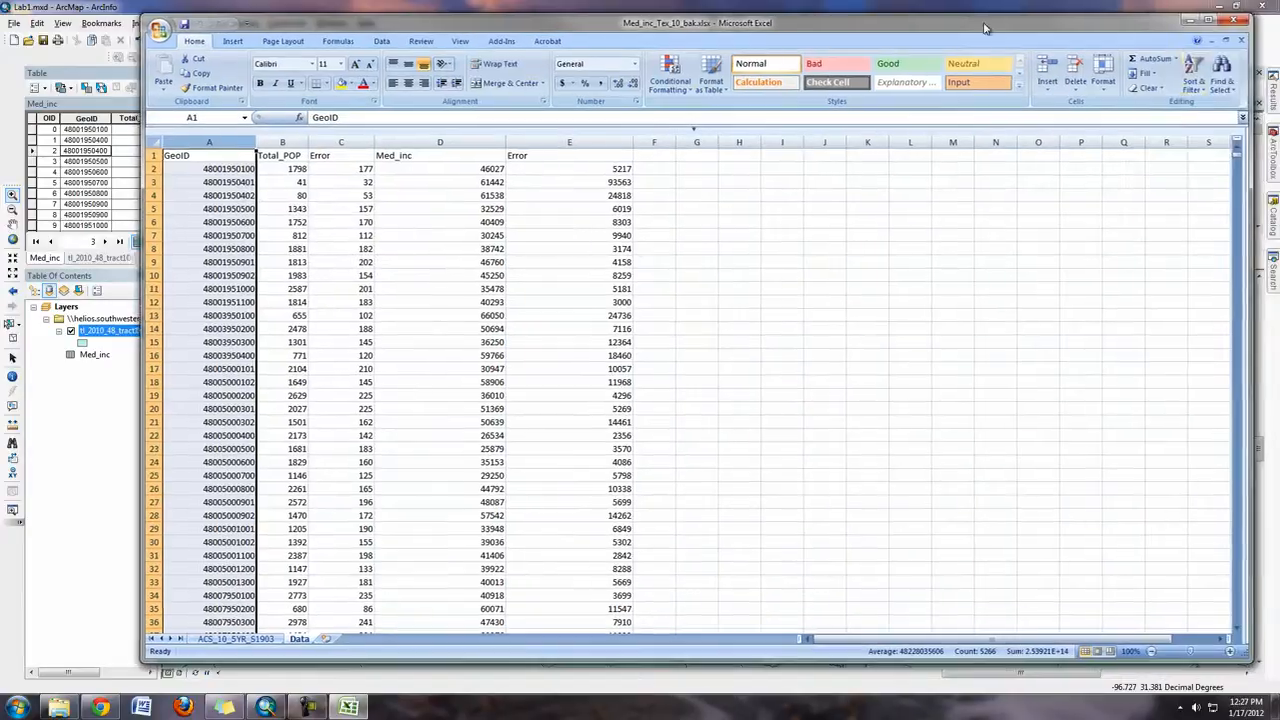
click(1193, 78)
click(1197, 105)
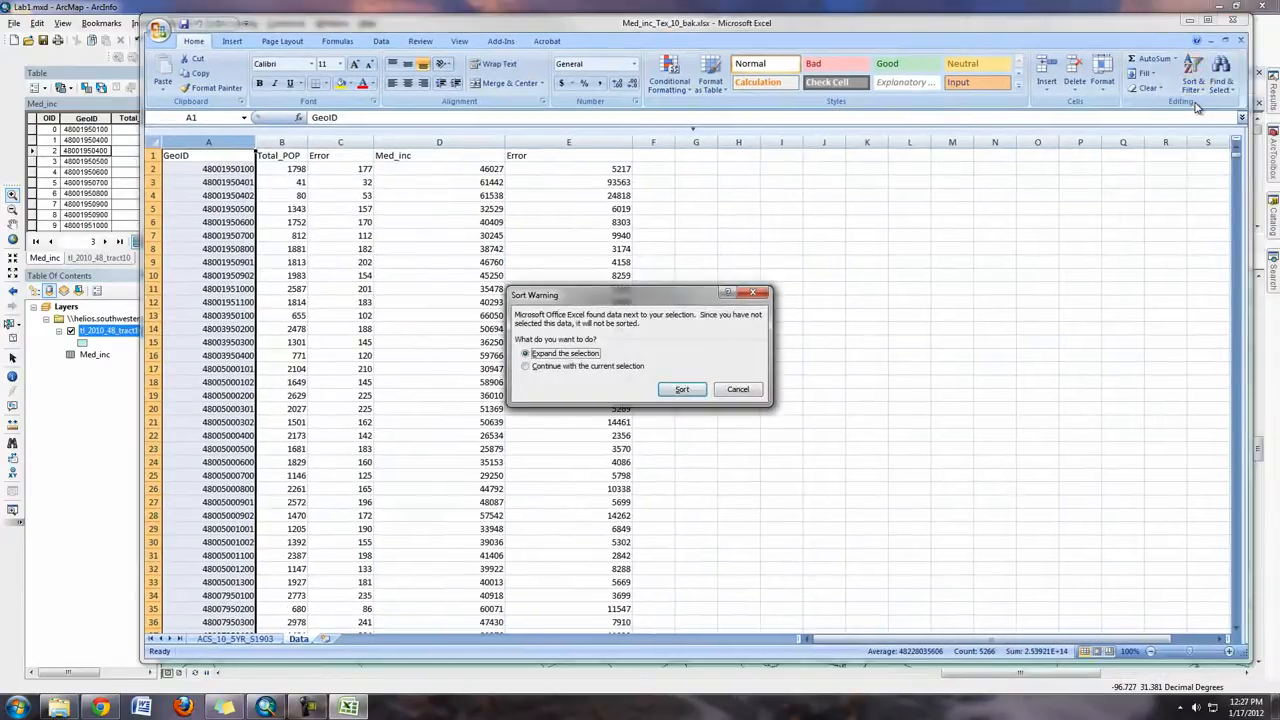
click(693, 390)
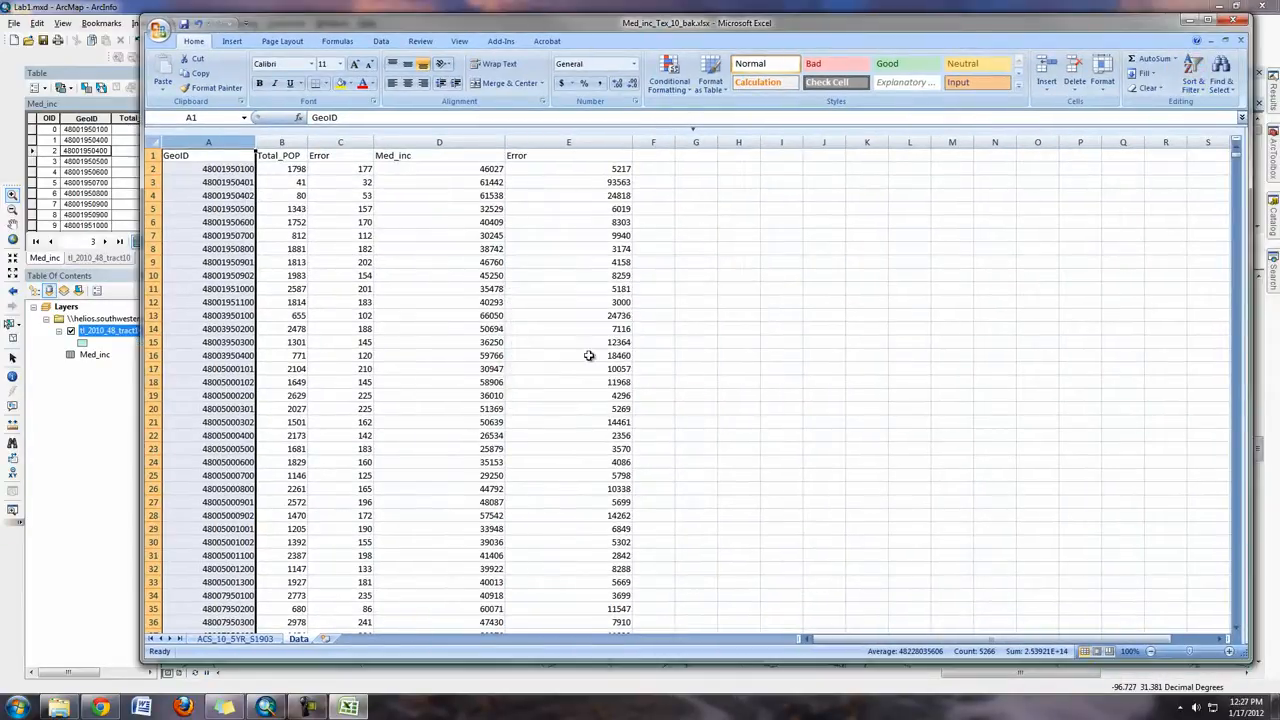
Reselect the GeoID column and repeat the smallest-to-largest sort with the selection expanded
click(247, 195)
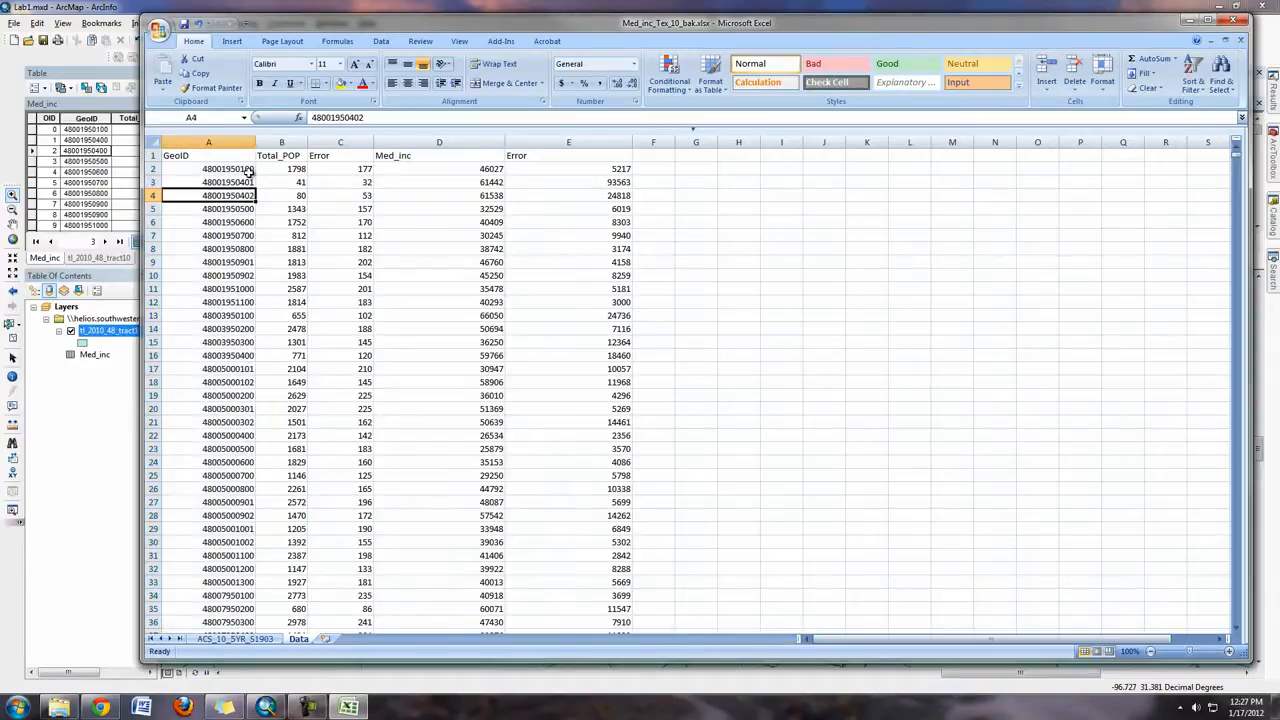
click(242, 172)
click(242, 143)
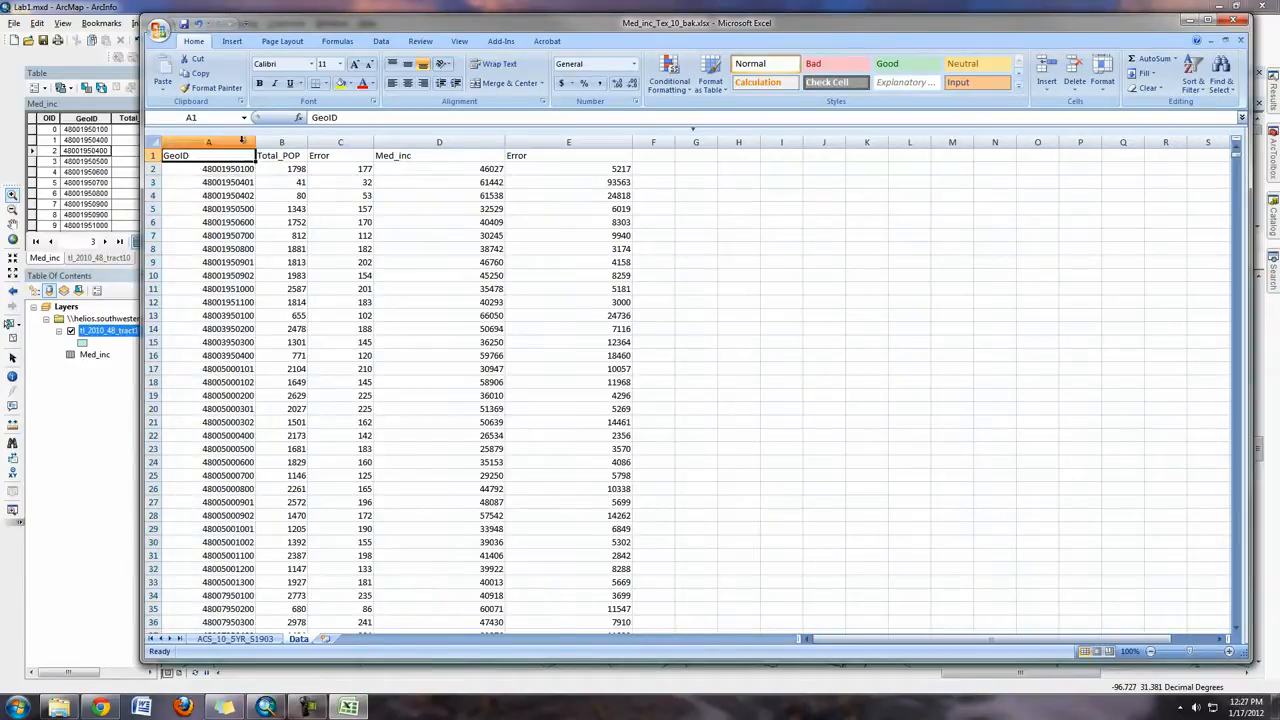
click(1194, 78)
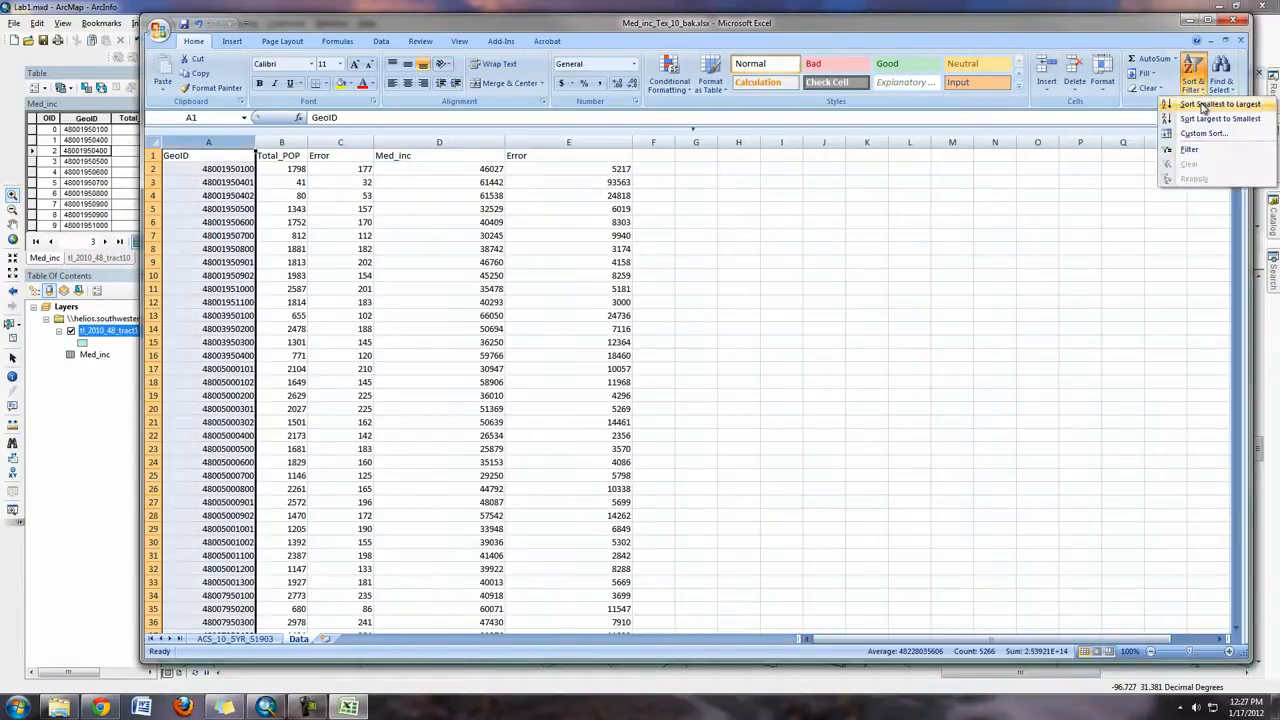
click(1203, 106)
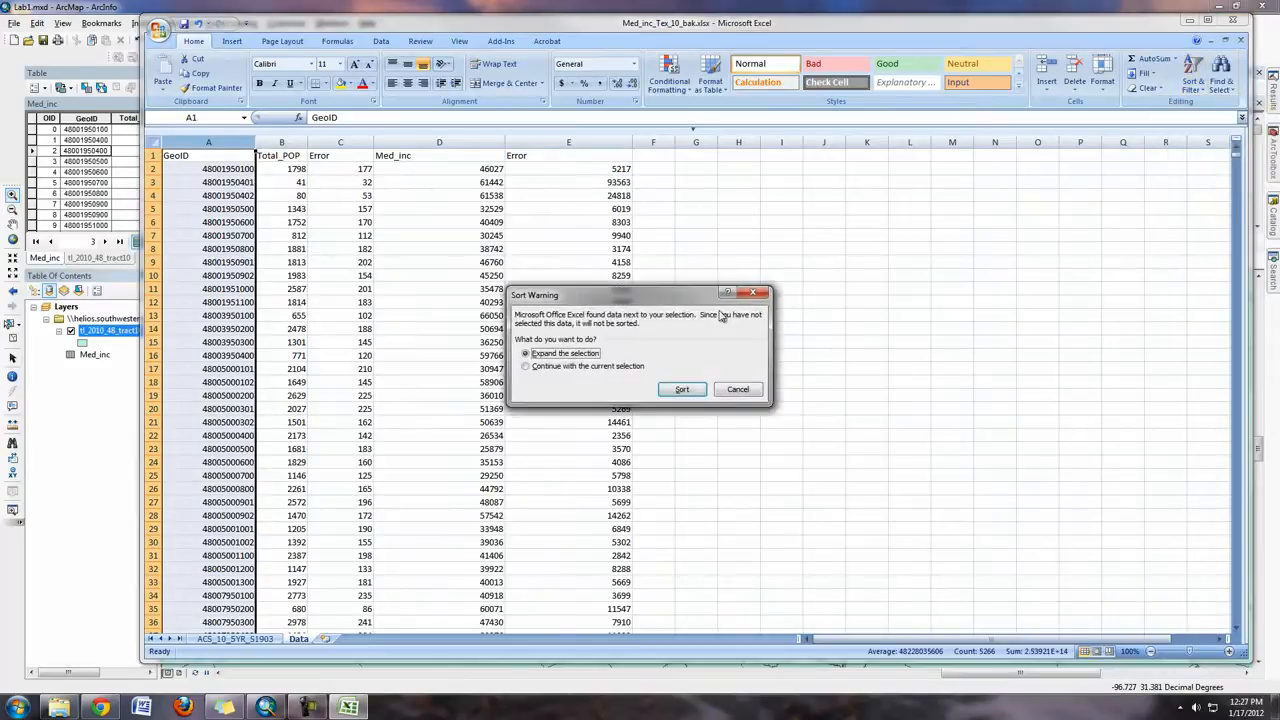
click(690, 391)
click(298, 238)
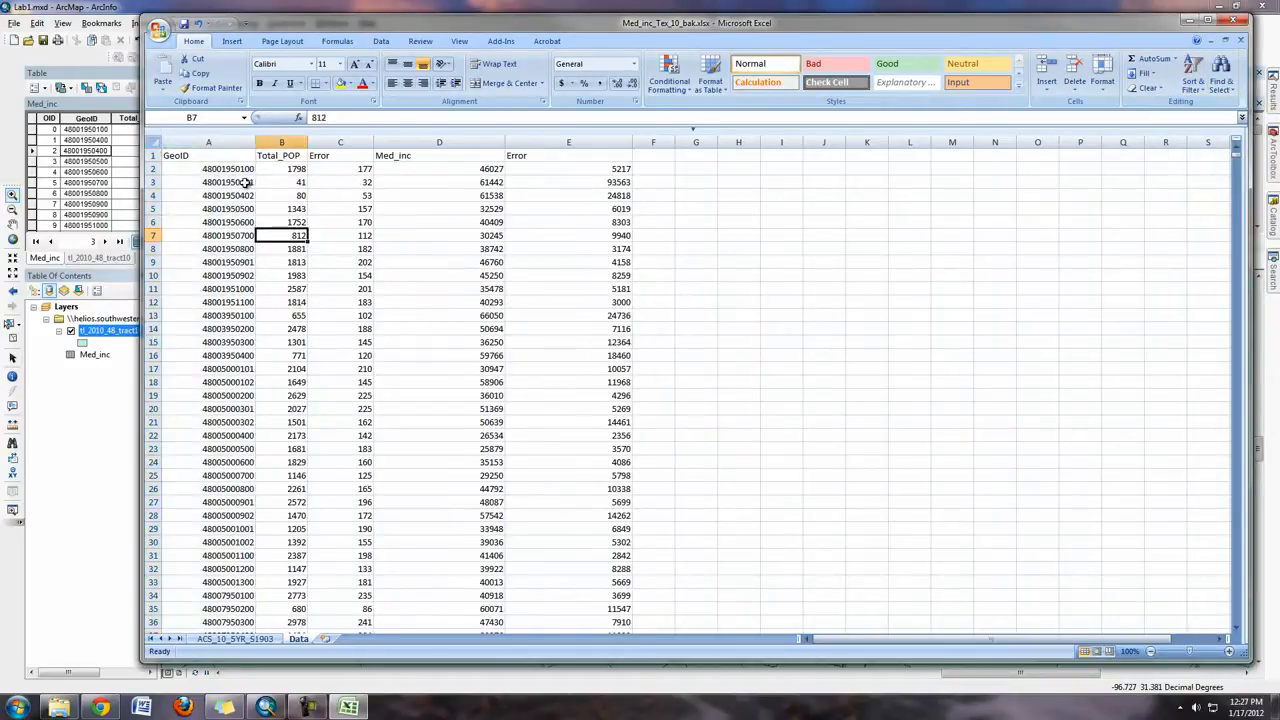
click(245, 182)
click(250, 196)
click(272, 640)
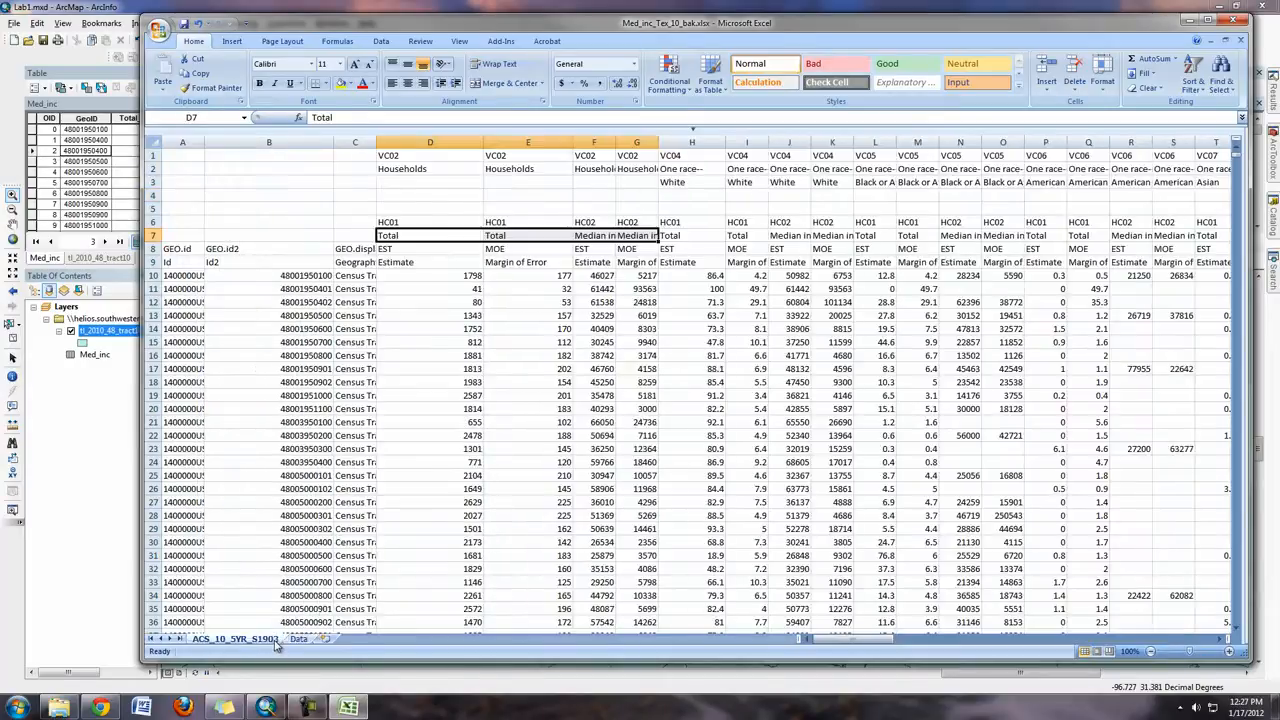
click(300, 640)
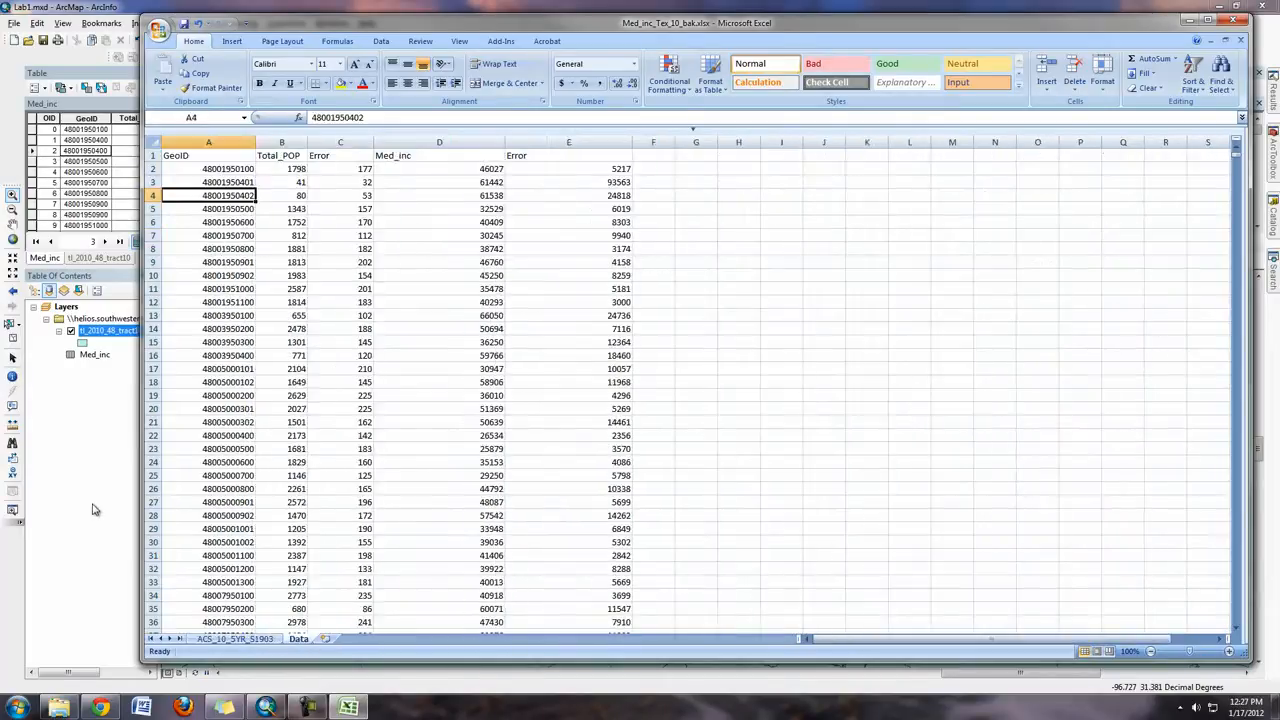
Switch back to ArcMap and recheck the GeoID values of the second and third Med_inc records
click(88, 508)
click(65, 141)
click(75, 151)
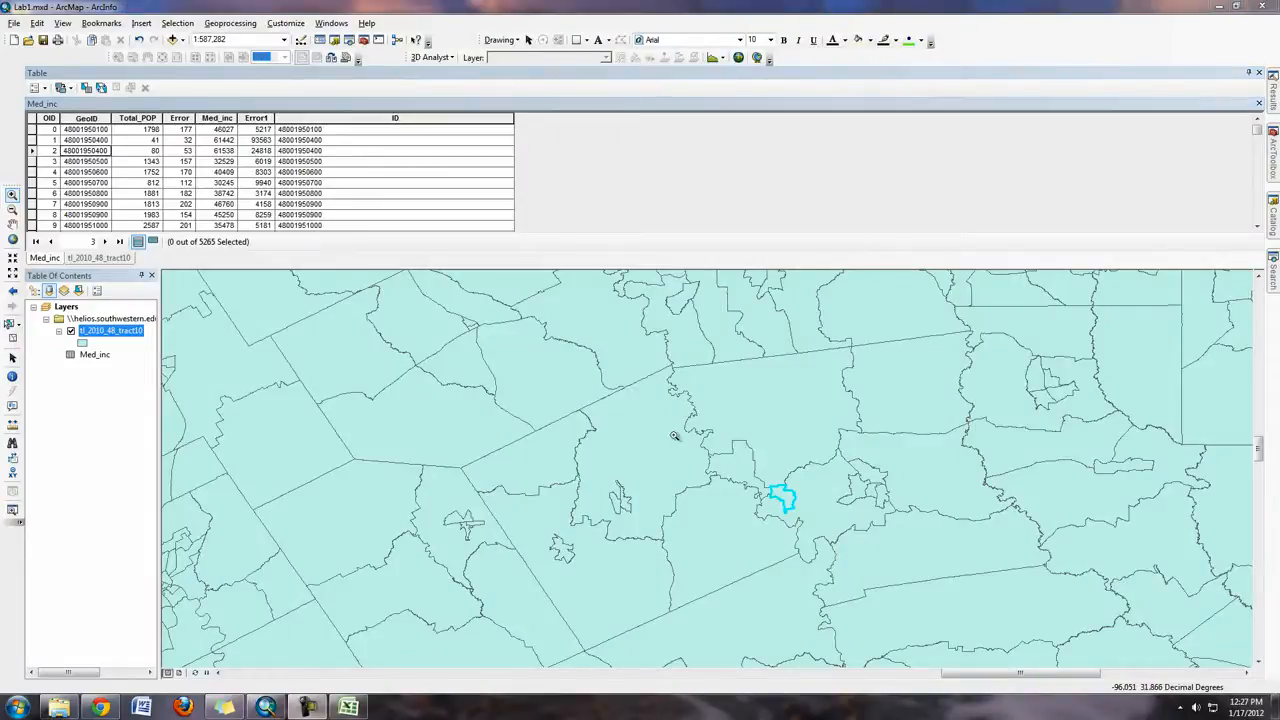
click(92, 355)
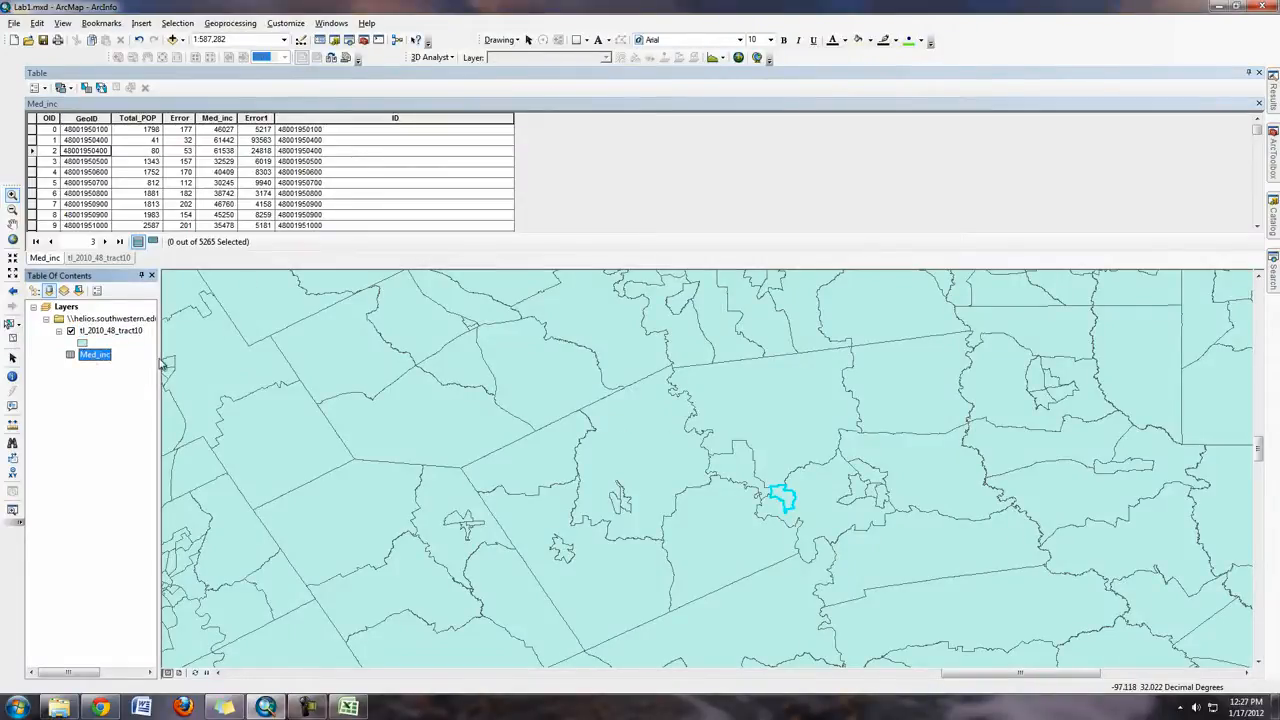
click(98, 258)
click(45, 258)
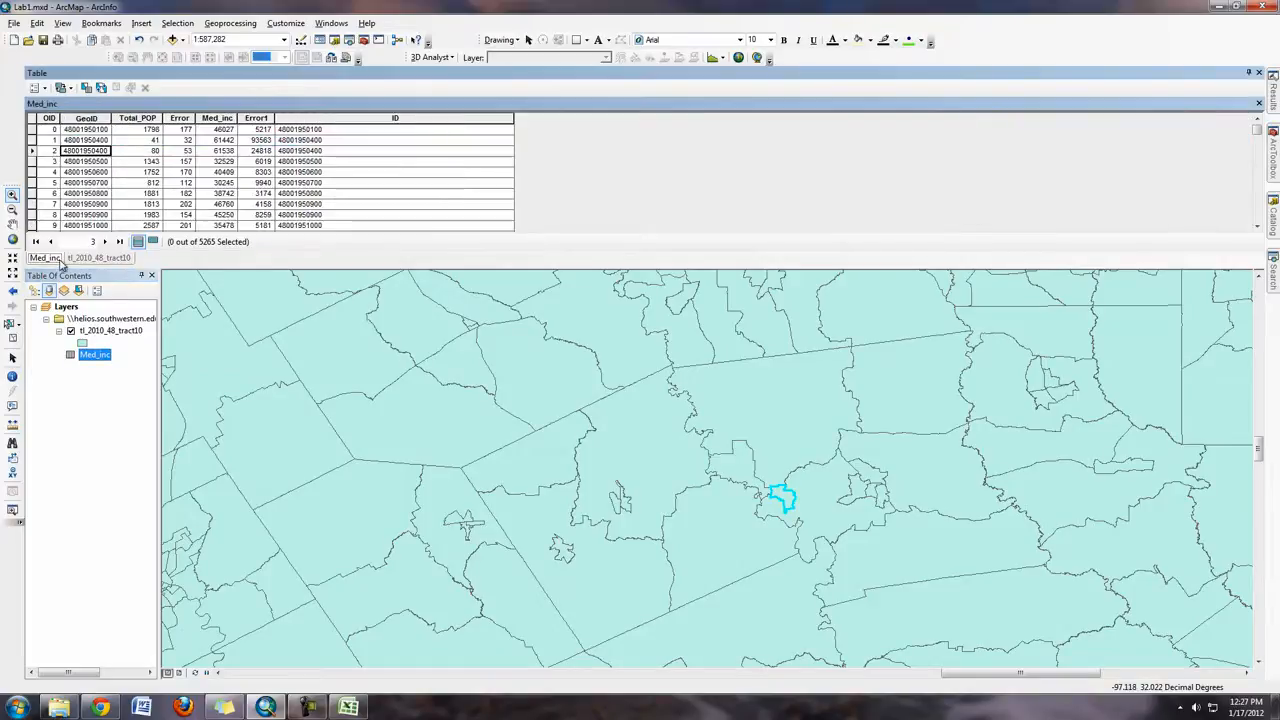
Remove all joins from the tl_2010_48_tract10 layer
right_click(118, 331)
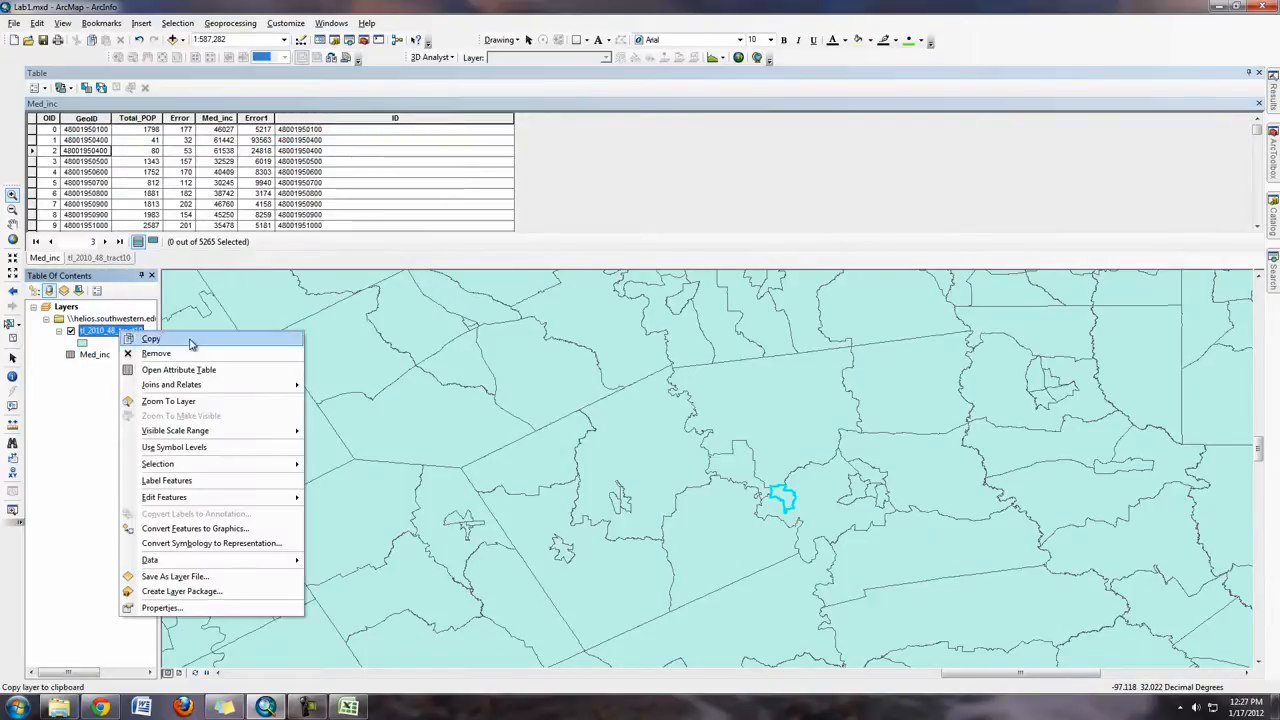
mouse_move(205, 385)
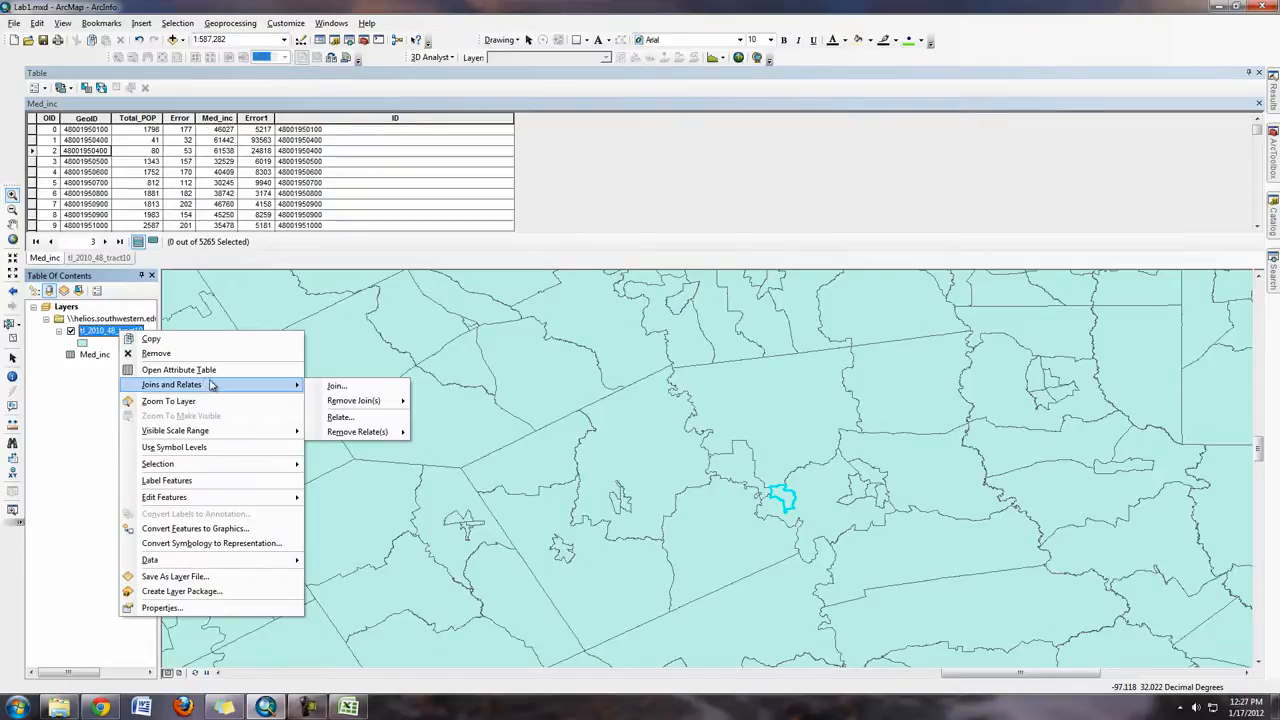
mouse_move(410, 402)
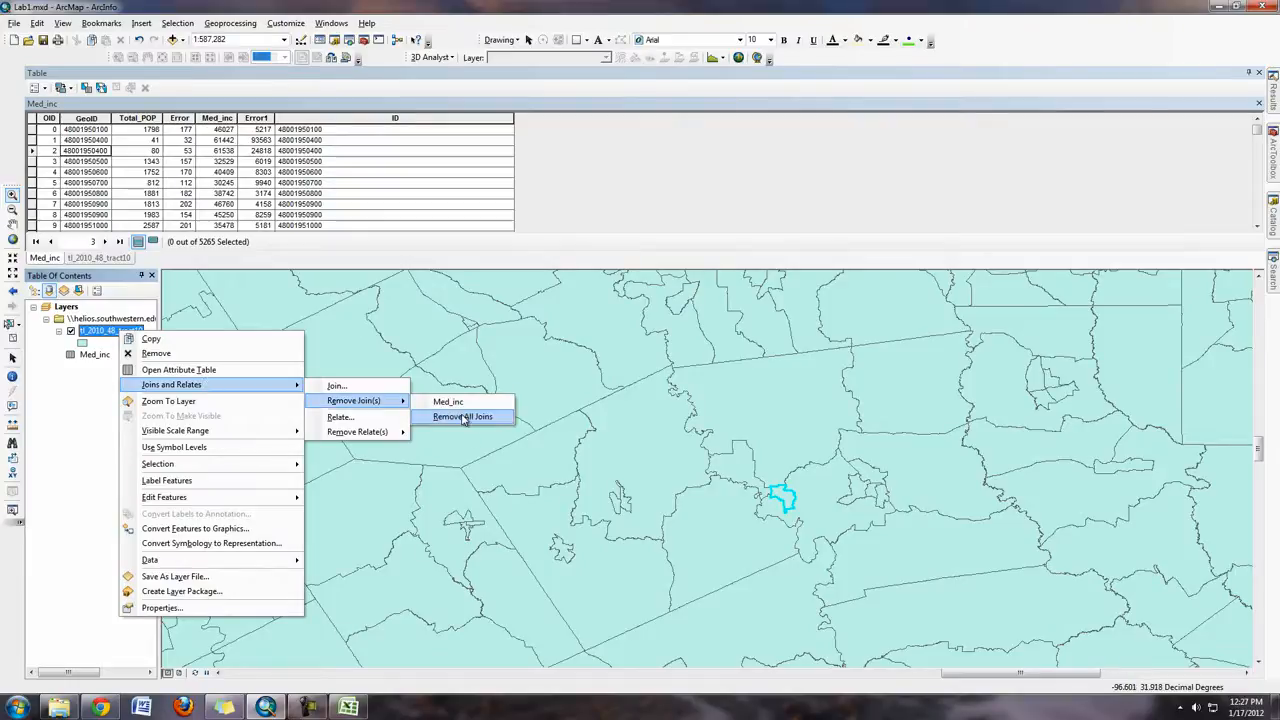
click(462, 416)
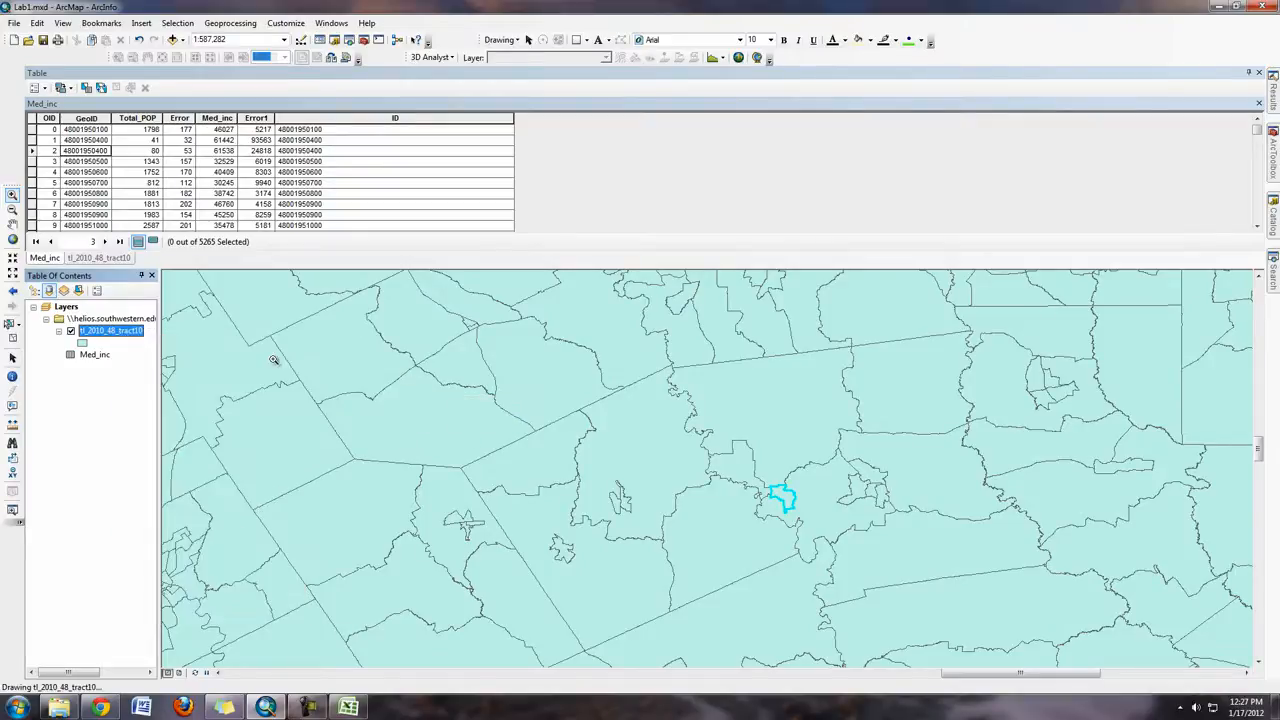
Remove the Med_inc table from the map document
click(95, 356)
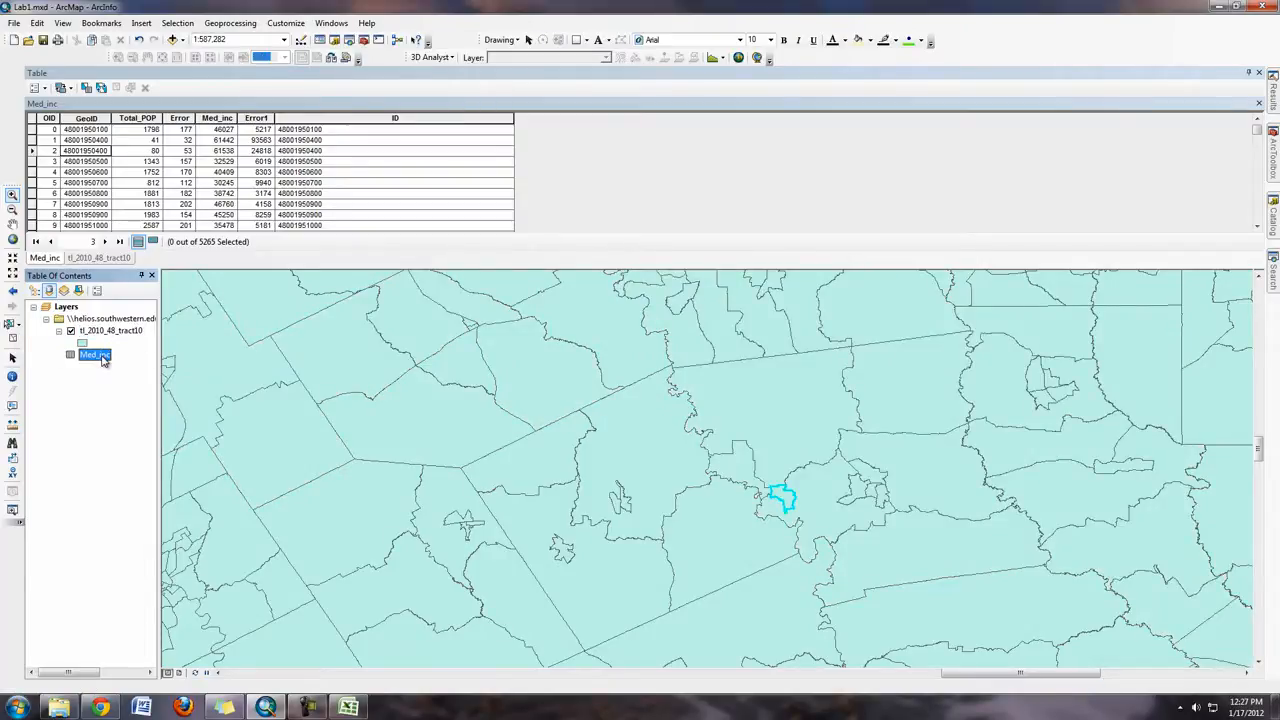
right_click(104, 361)
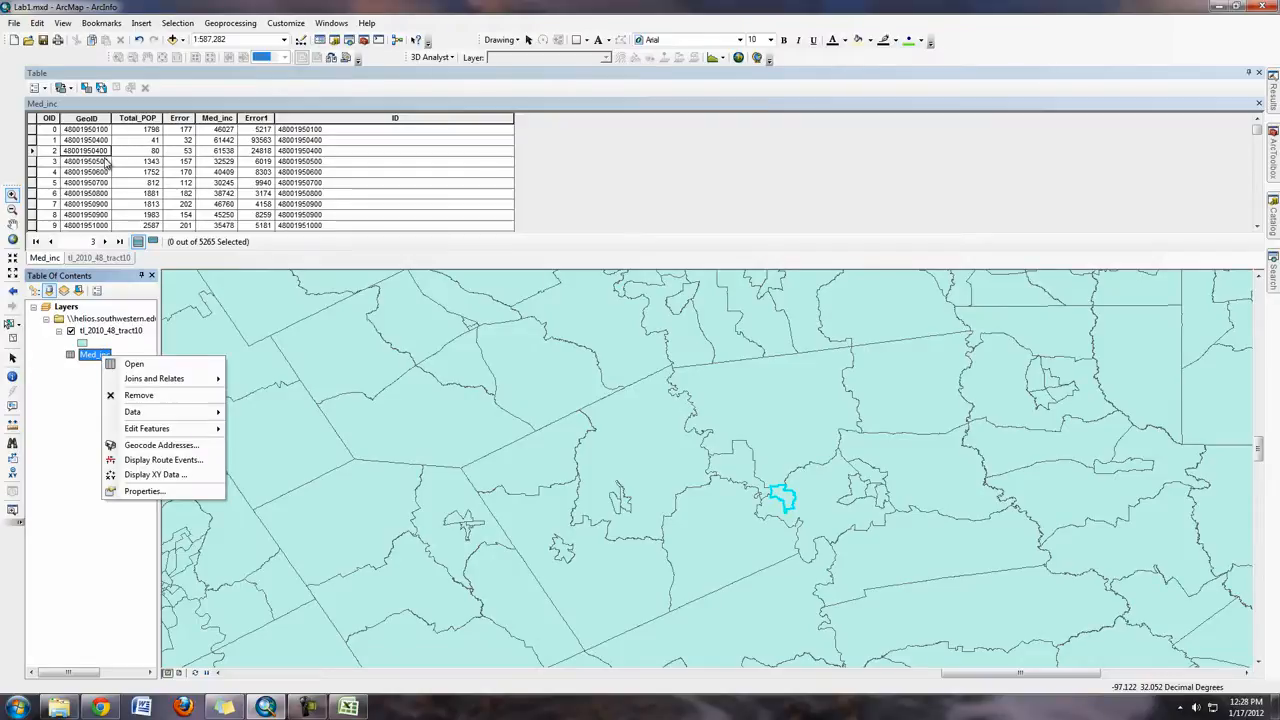
click(155, 395)
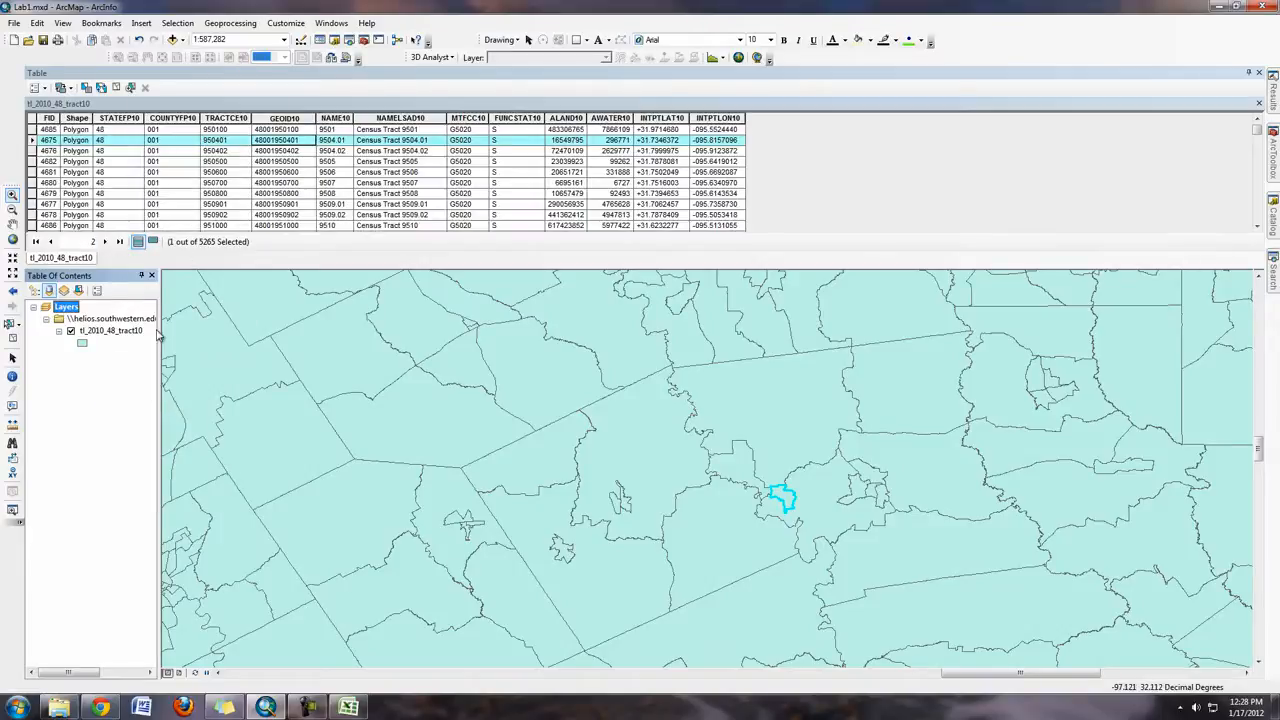
Delete the Med_inc.dbf table from the Lab1 home folder and confirm its deletion
click(1274, 230)
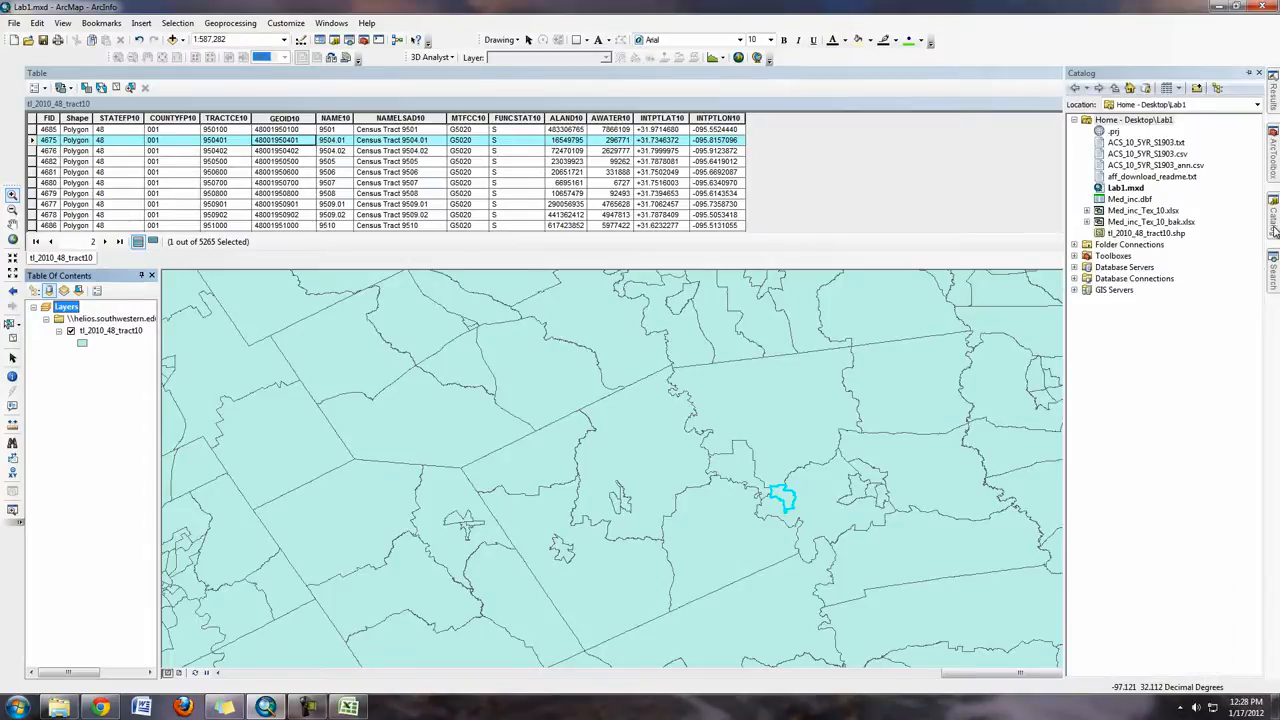
click(1132, 200)
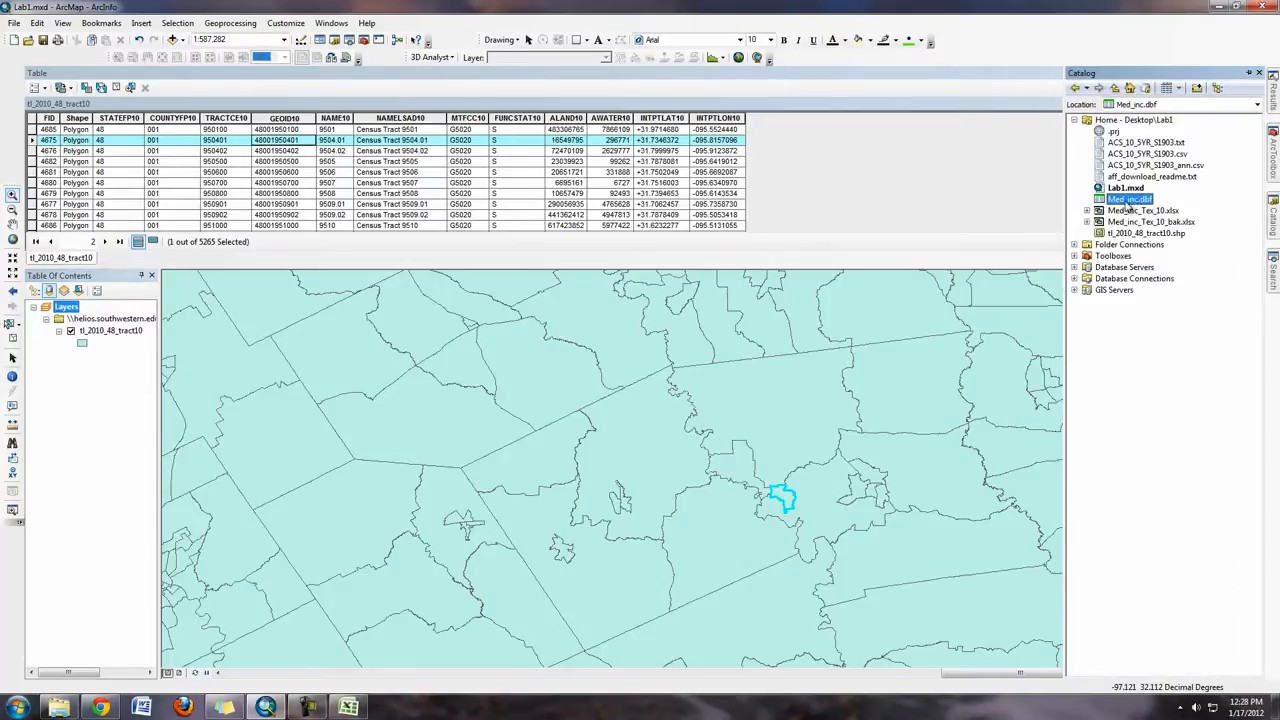
right_click(1127, 203)
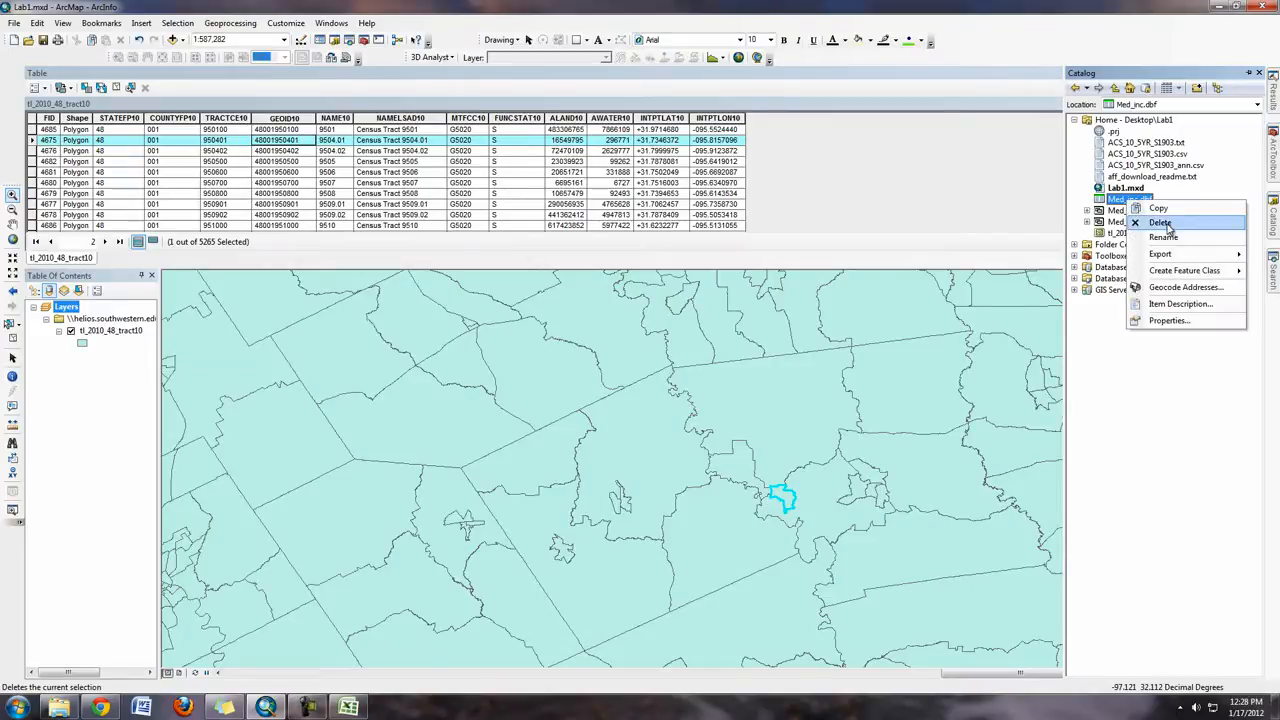
click(1160, 223)
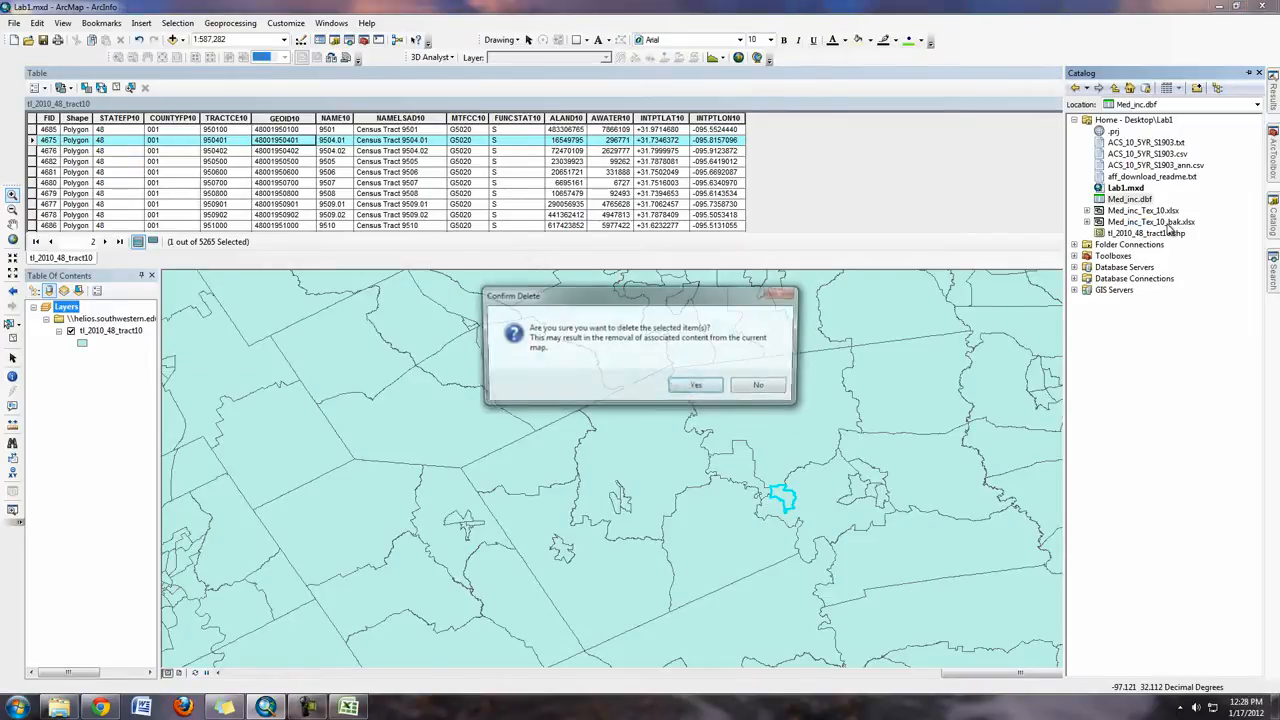
click(694, 386)
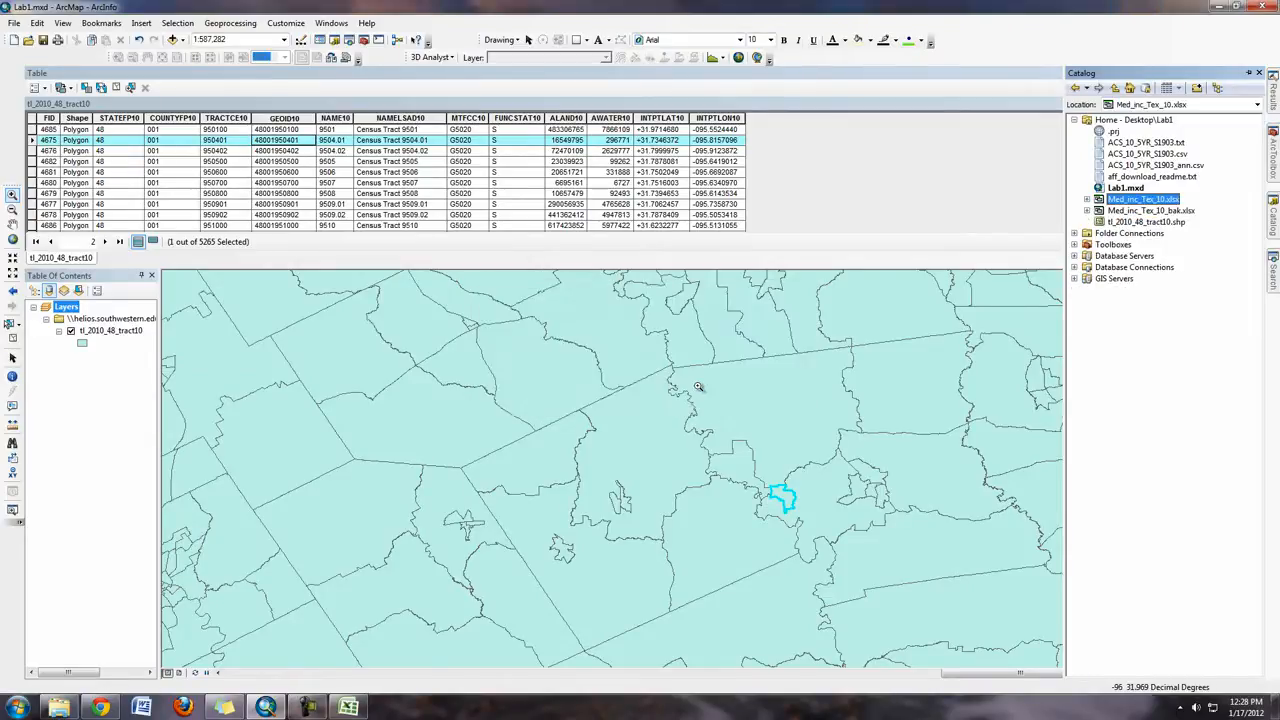
Close the Med_inc_Tex_10_bak.xlsx workbook in Excel without saving its changes
click(349, 707)
right_click(349, 707)
click(358, 677)
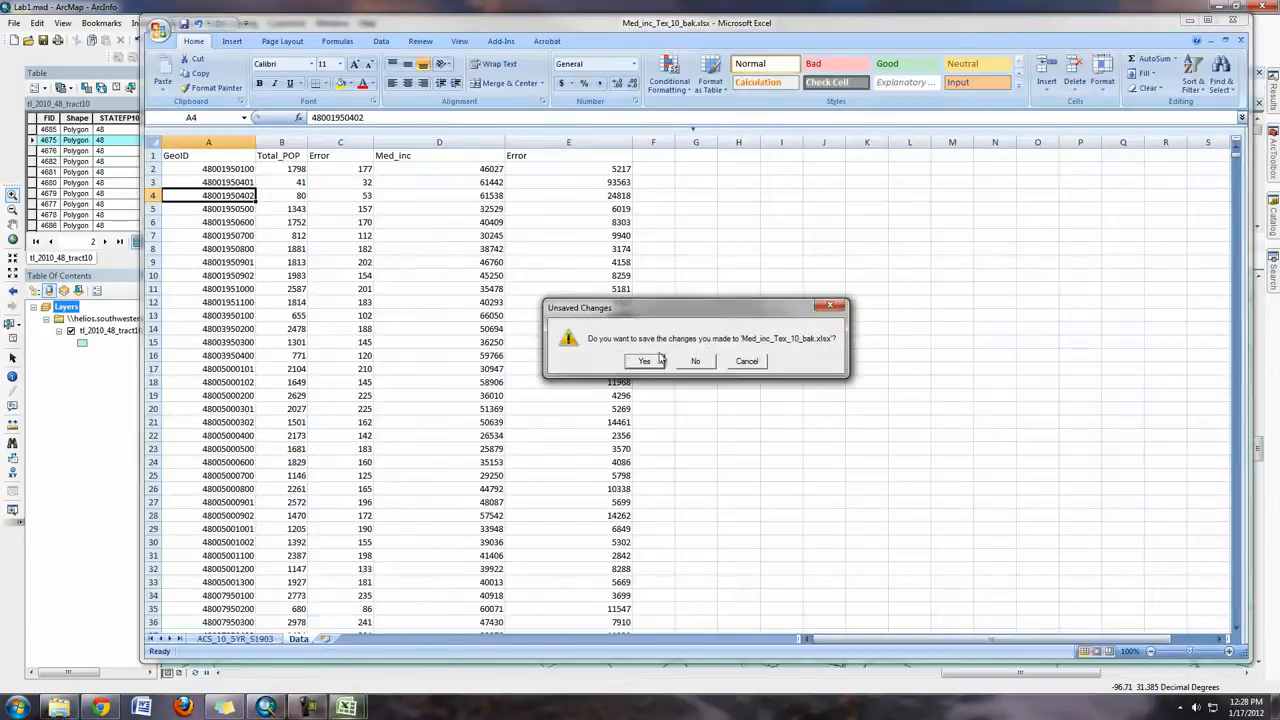
click(701, 361)
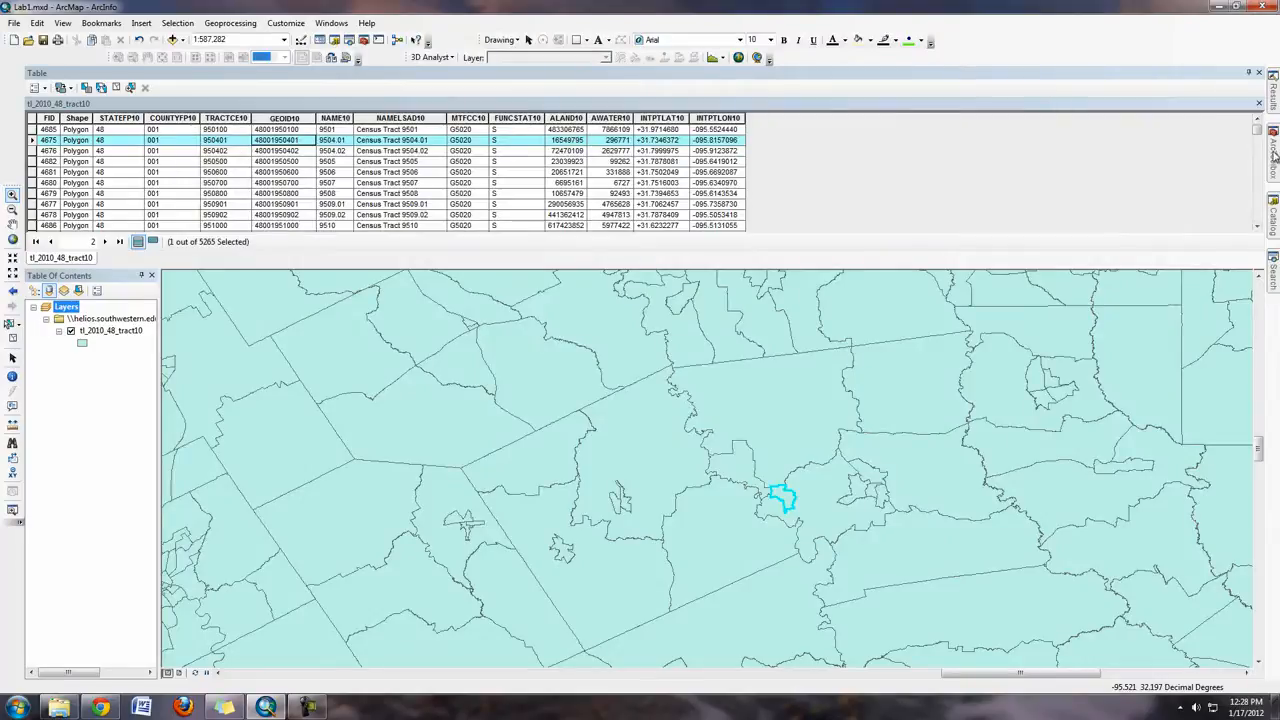
Keep the Catalog pinned open and add the Data$ sheet of Med_inc_Tex_10.xlsx to the map's table of contents
mouse_move(1271, 227)
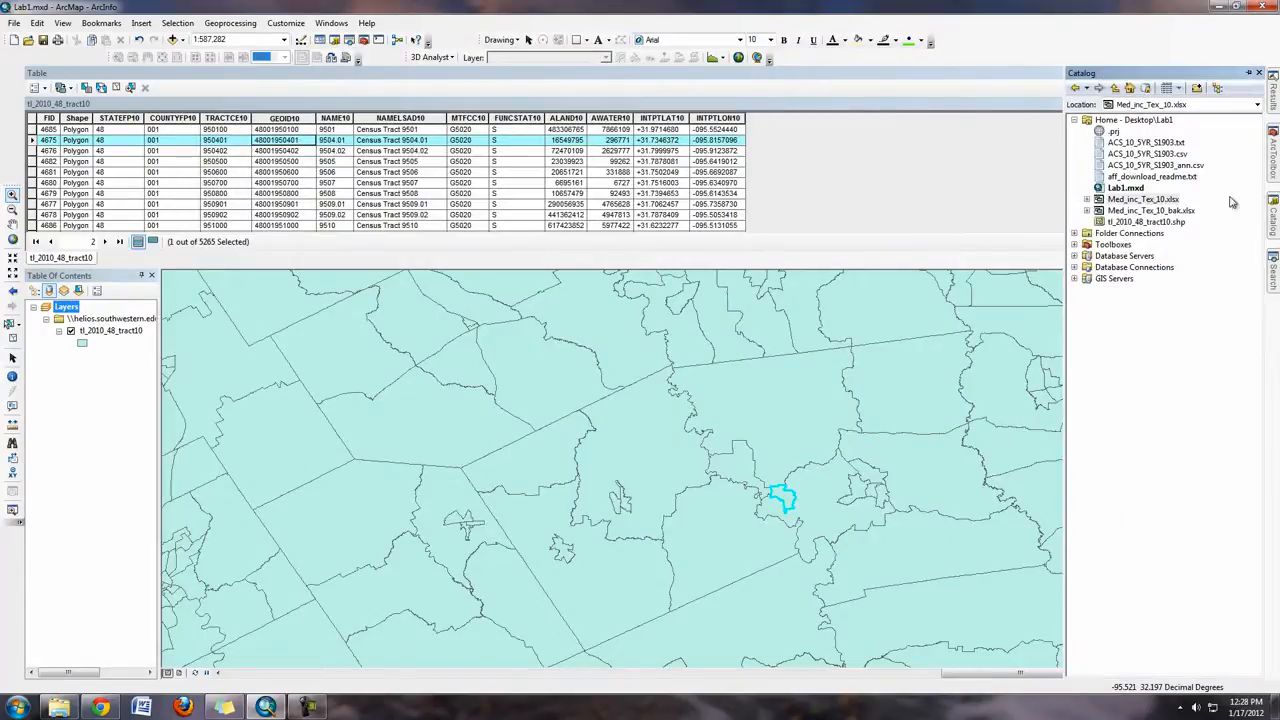
click(1248, 74)
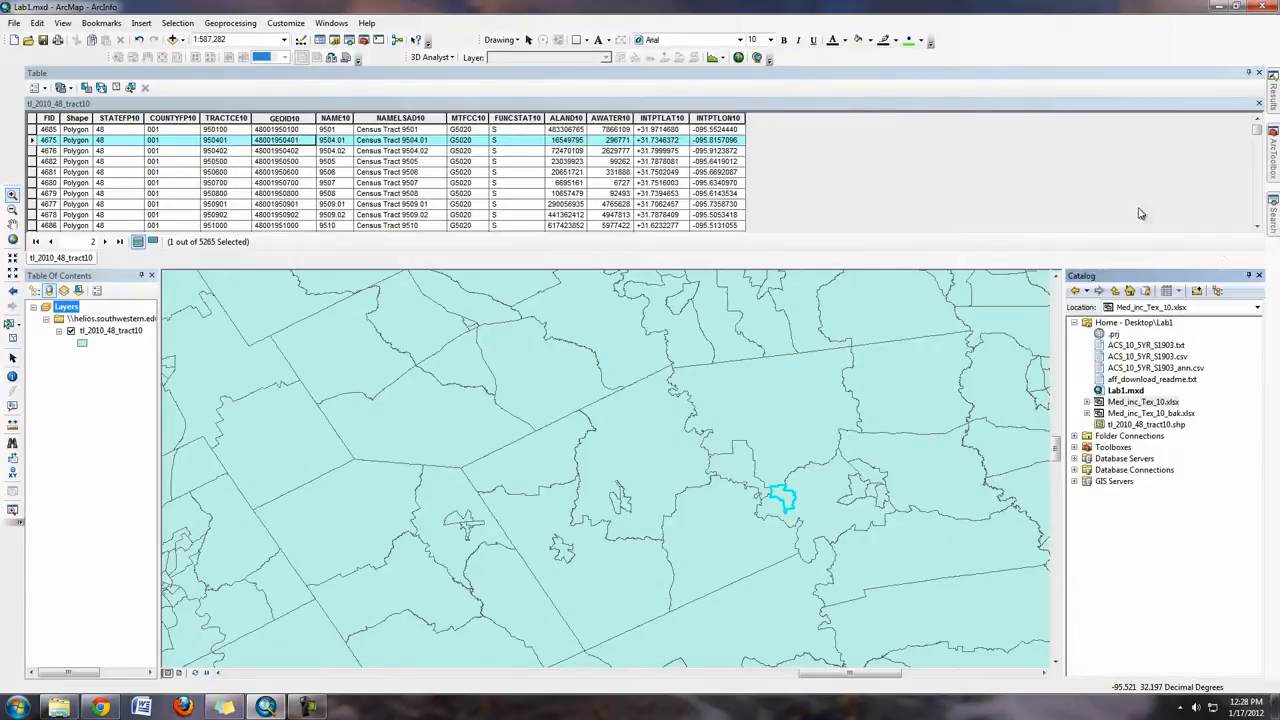
double_click(1099, 402)
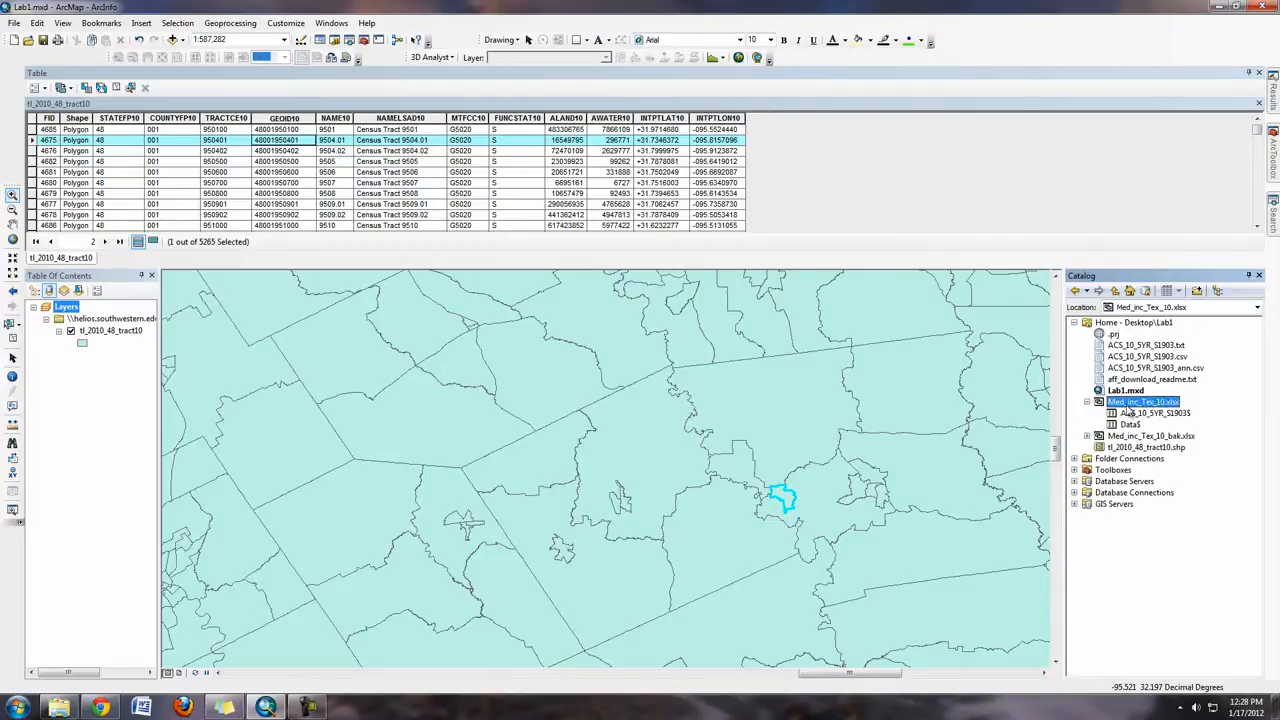
click(1134, 426)
drag(712, 398, 118, 375)
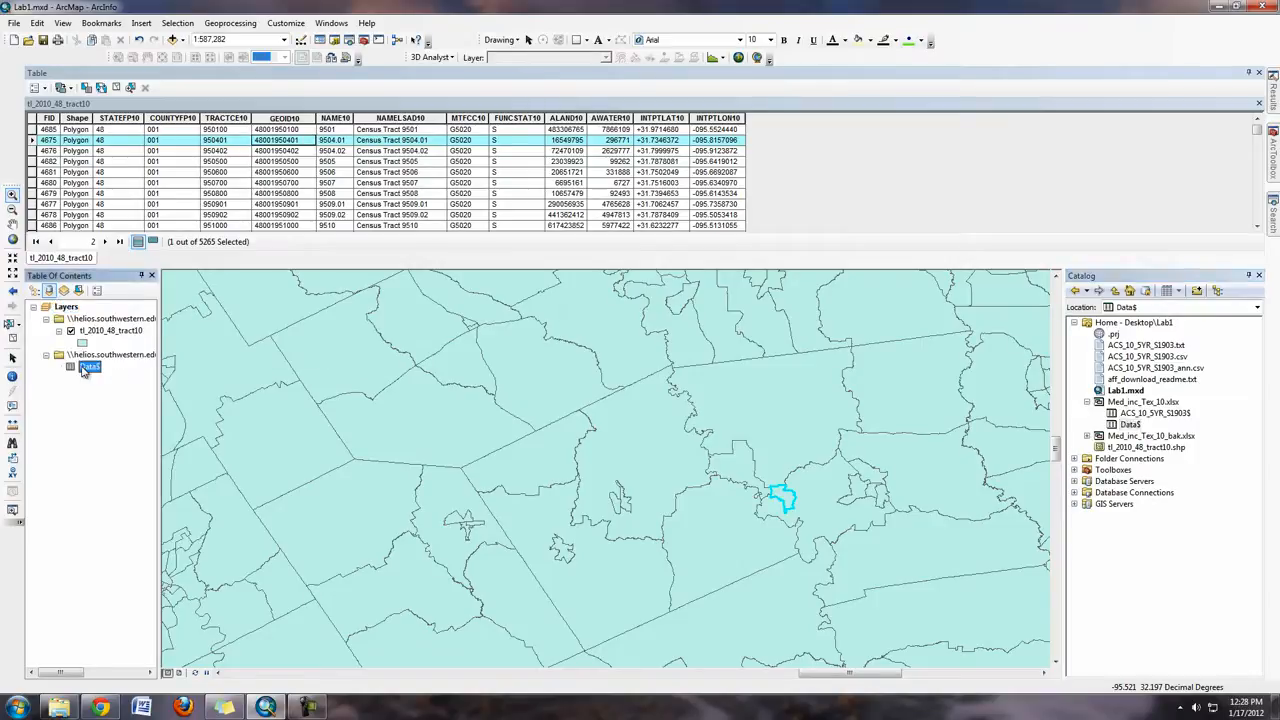
Open the Data$ table and check the GeoID values of its second and third records
right_click(88, 367)
click(145, 378)
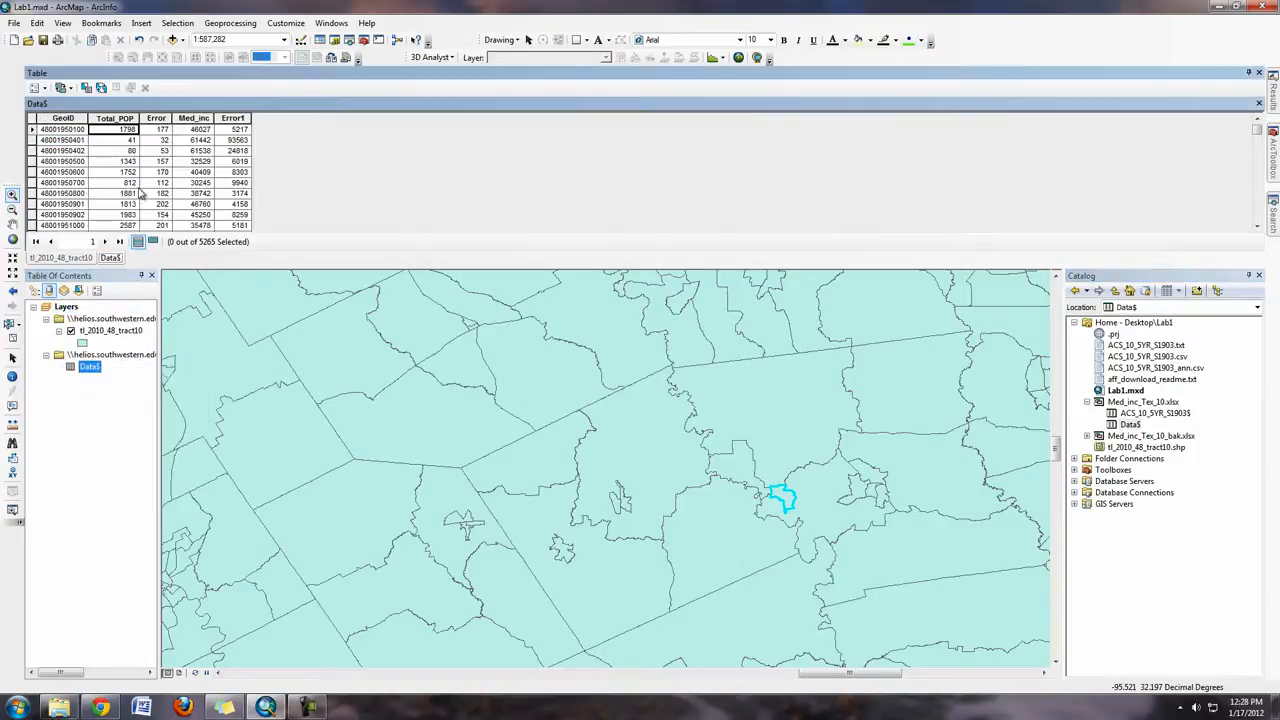
click(80, 144)
click(83, 152)
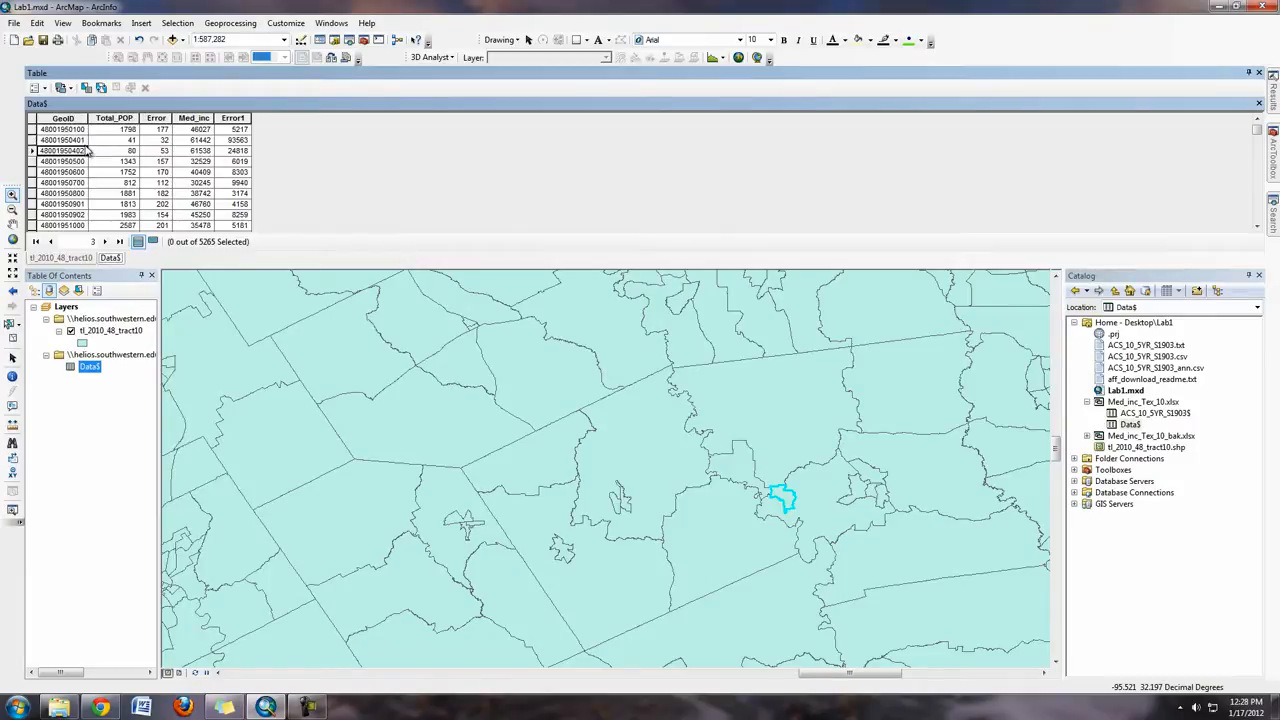
Check the data type of the GeoID field in its field properties, leaving the settings as they are
click(80, 121)
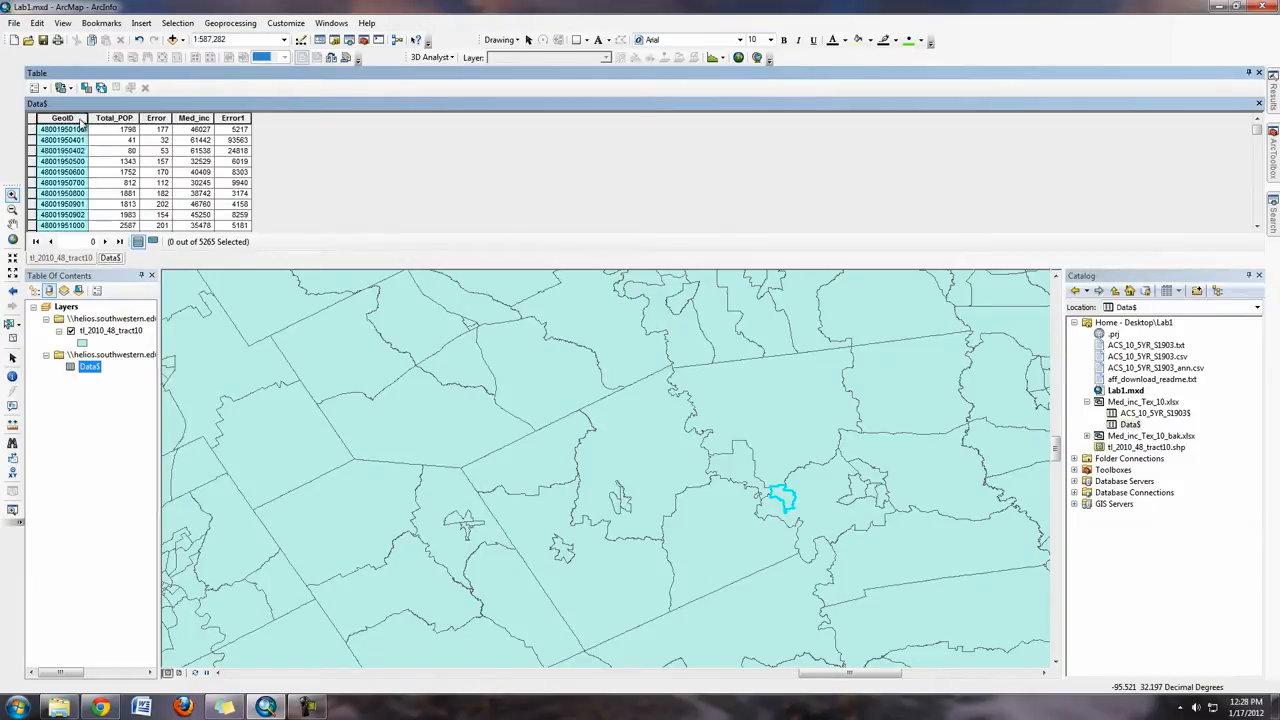
right_click(81, 121)
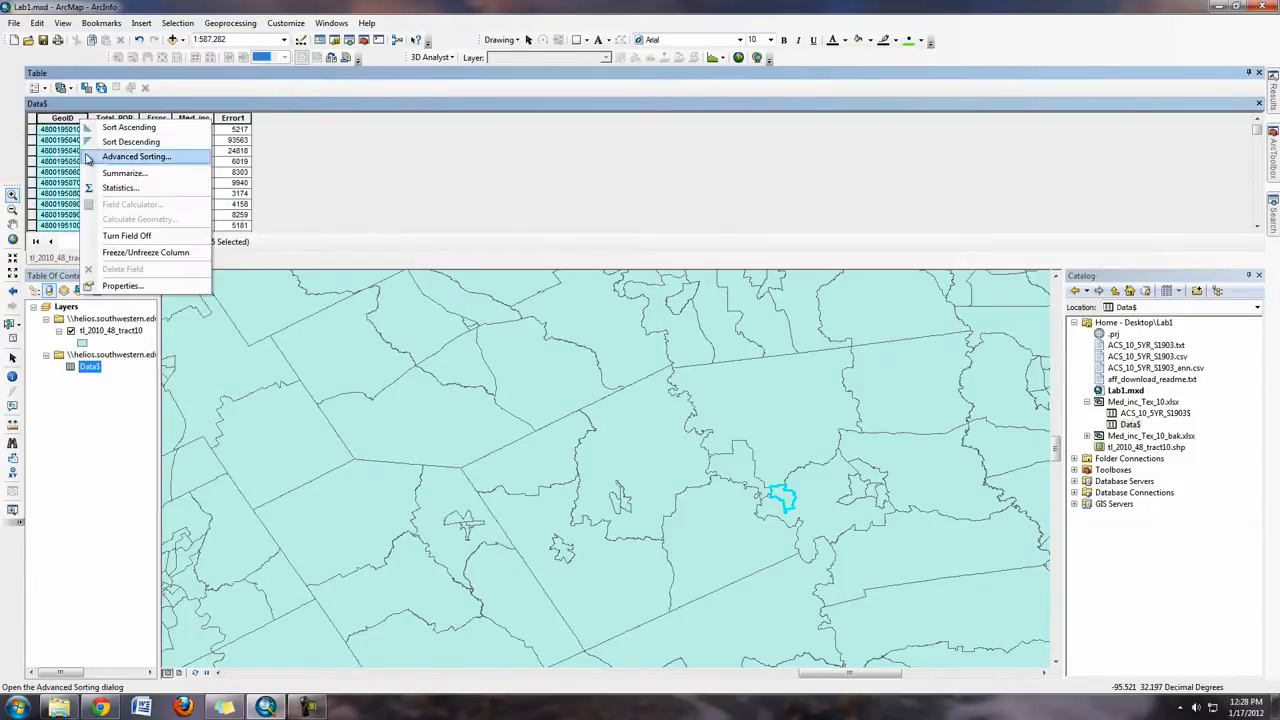
click(145, 286)
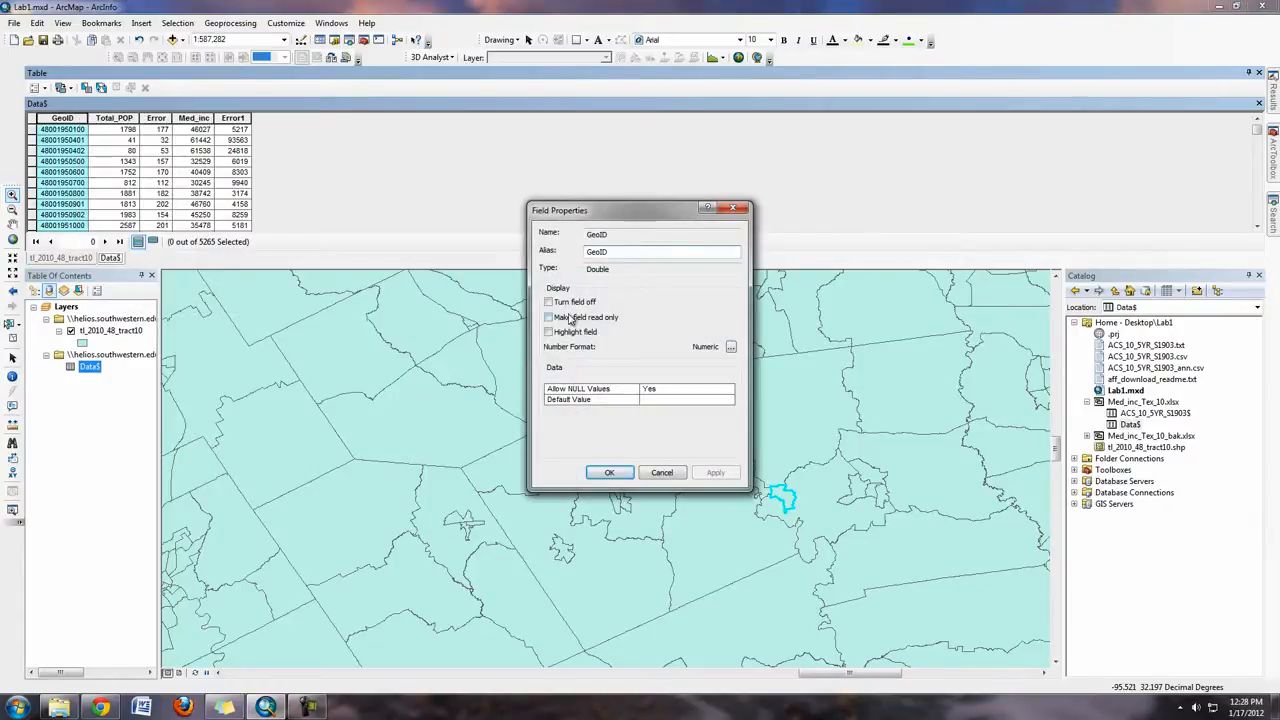
click(662, 473)
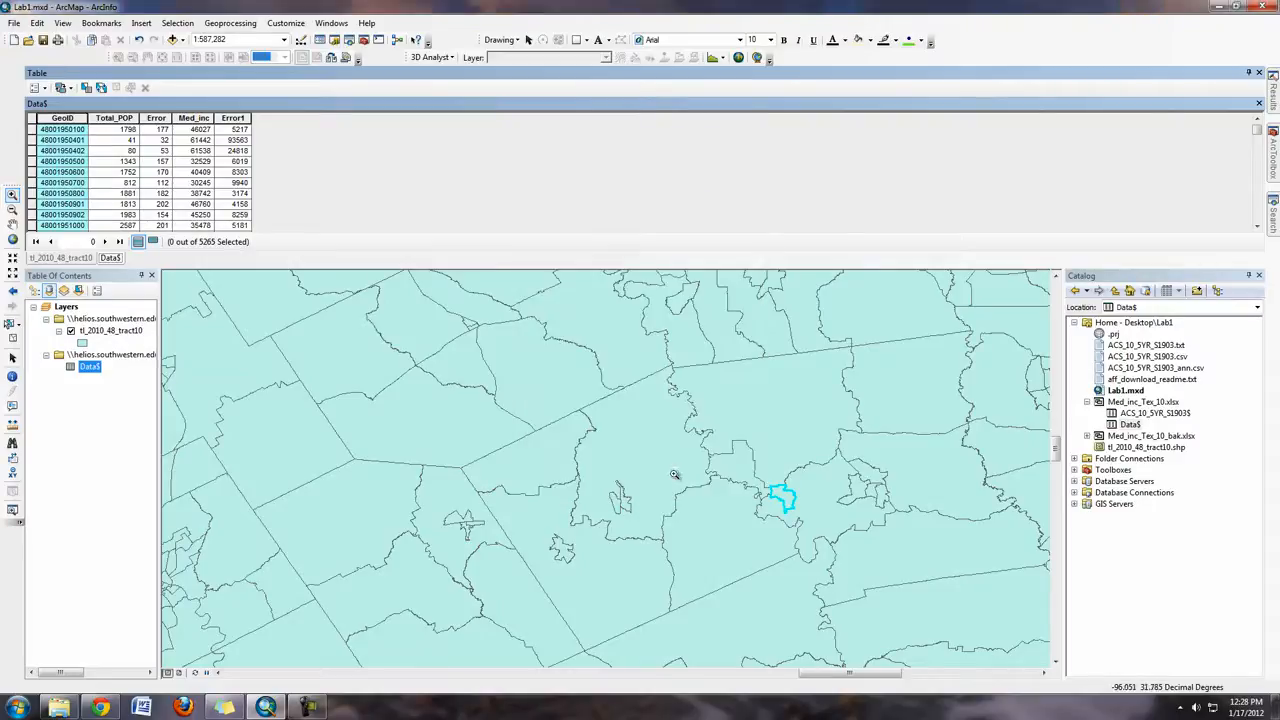
Add a new field named ID of type Double to the tl_2010_48_tract10 attribute table
click(115, 331)
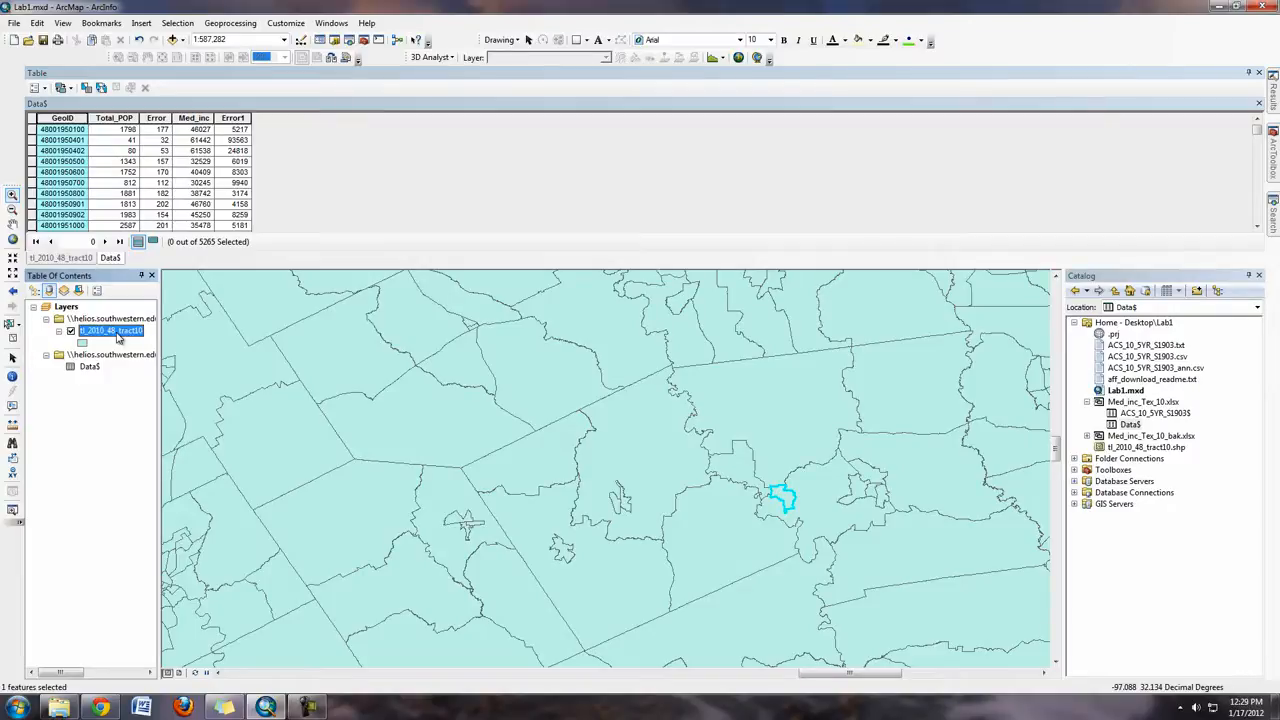
click(62, 258)
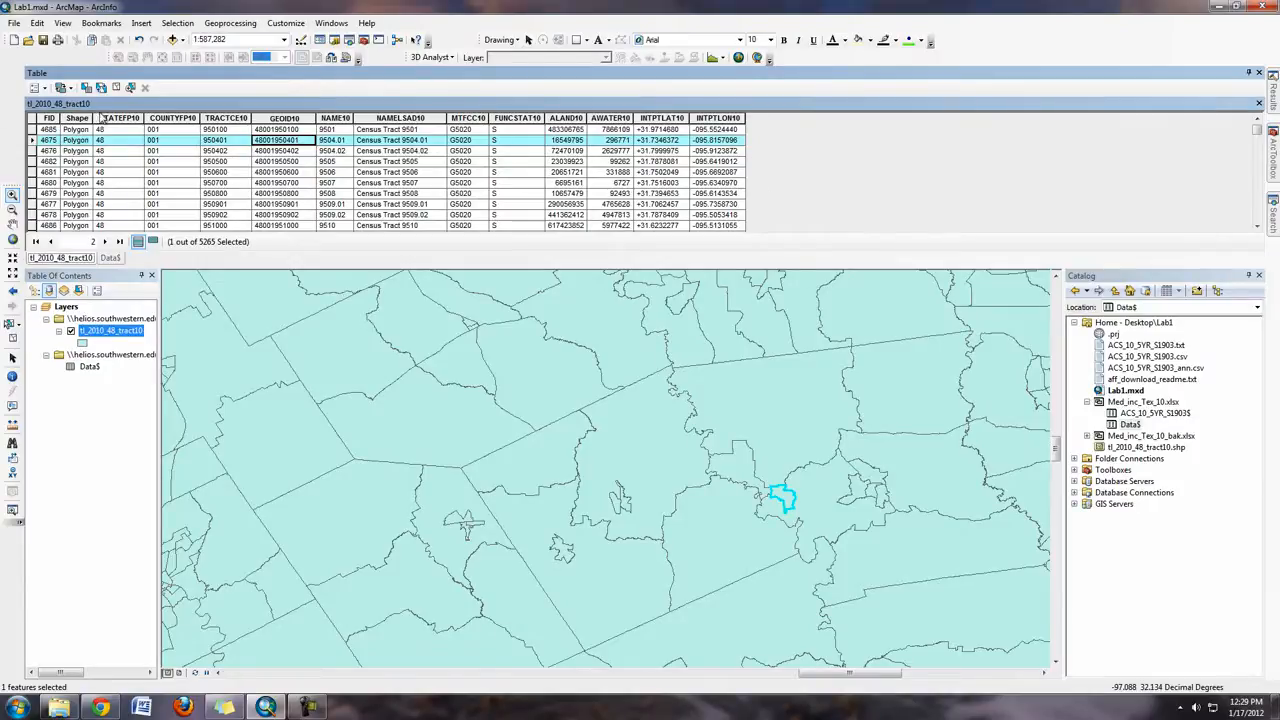
click(38, 88)
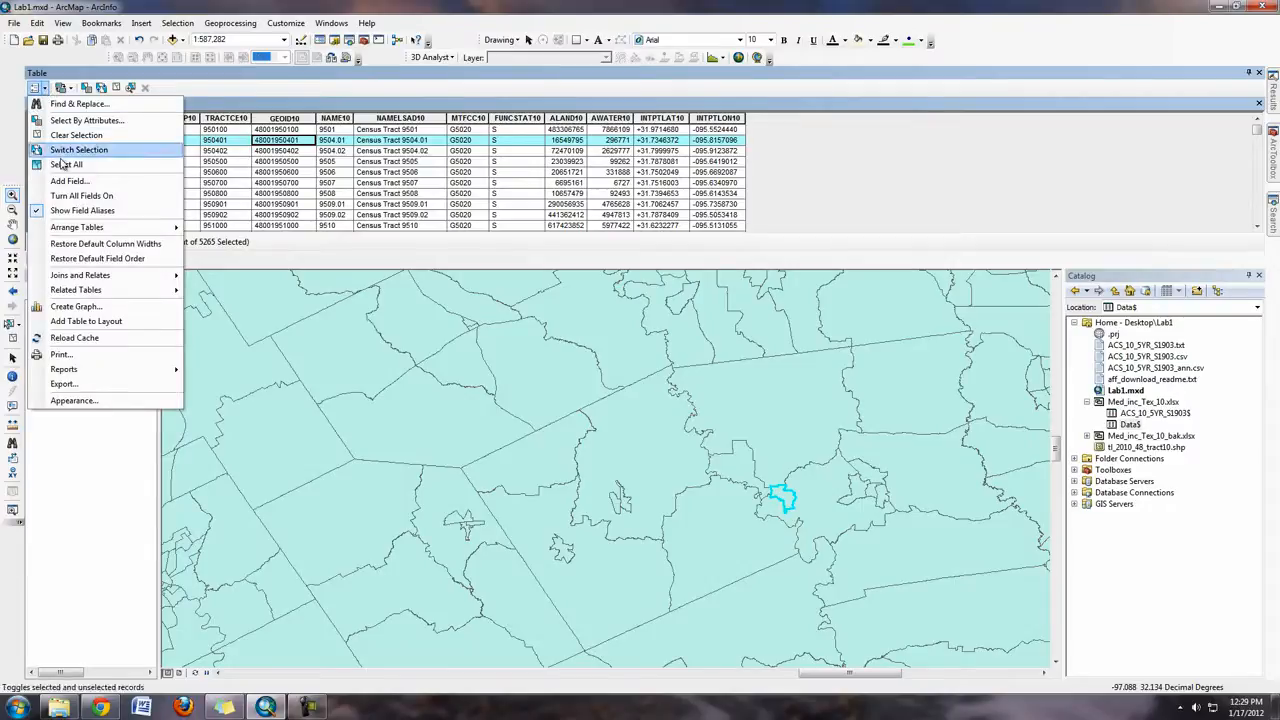
click(70, 181)
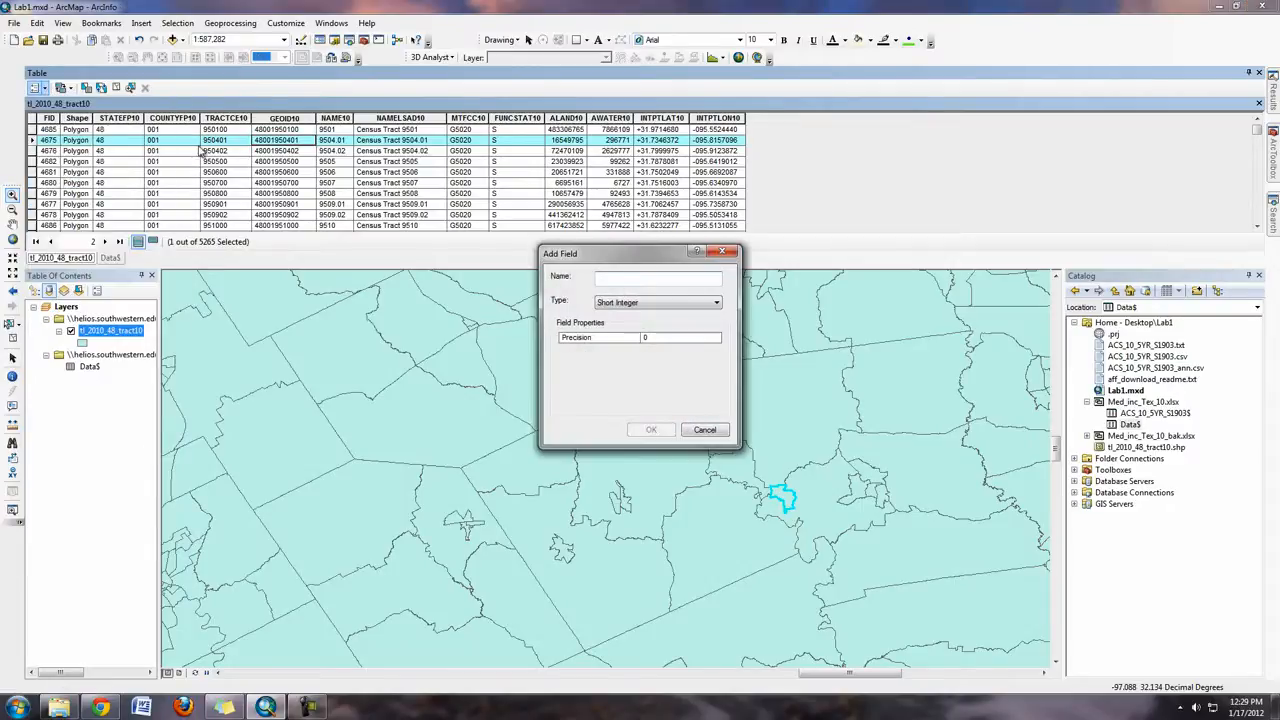
click(684, 303)
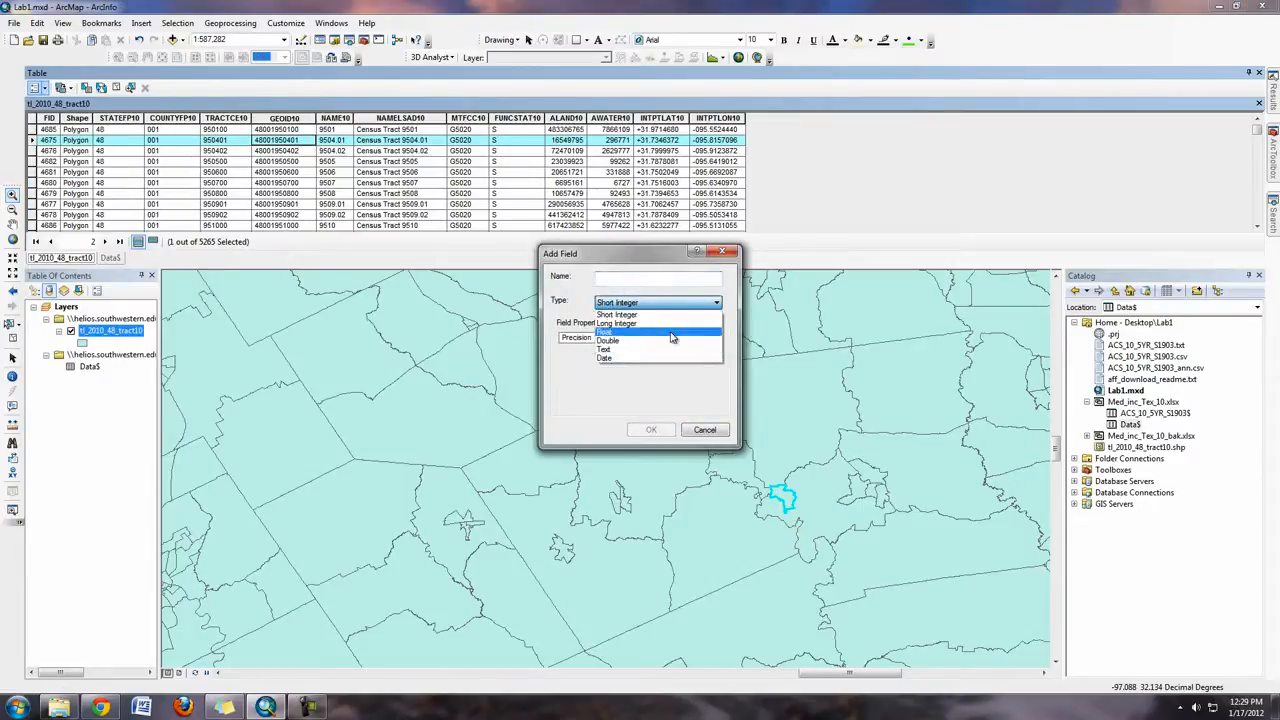
click(676, 344)
click(644, 277)
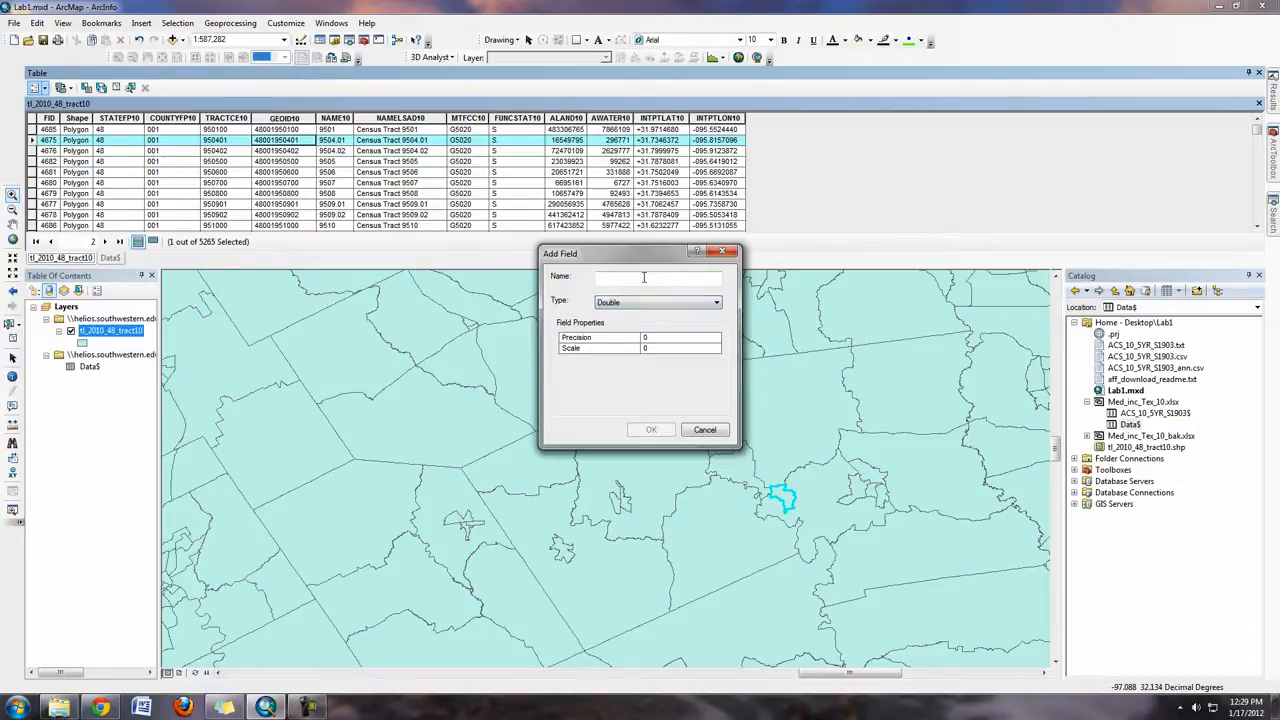
text(ID)
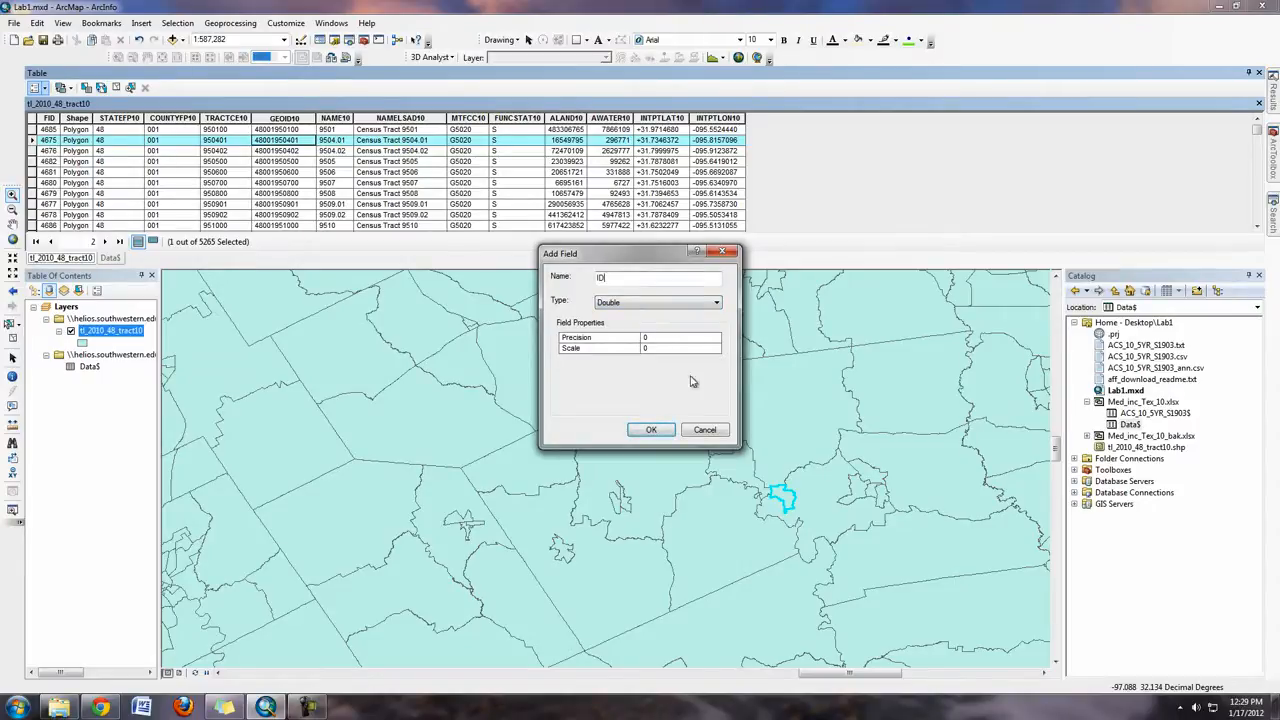
click(651, 431)
click(831, 118)
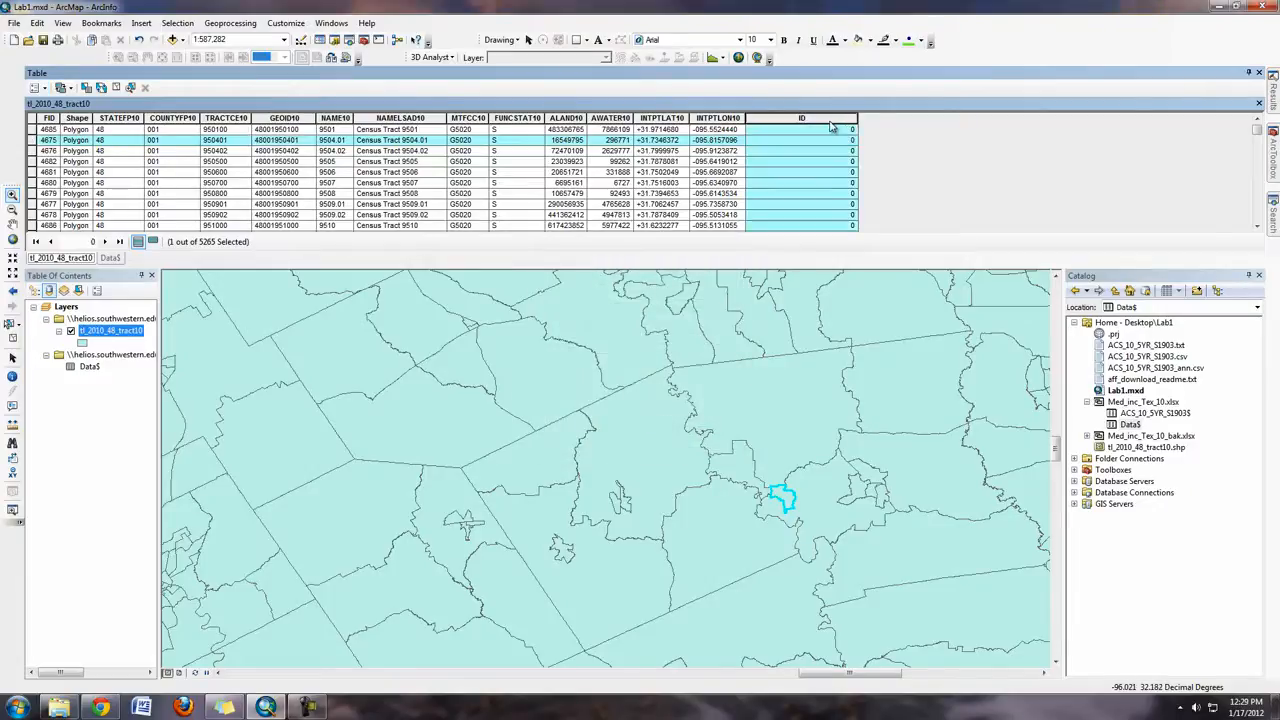
right_click(828, 122)
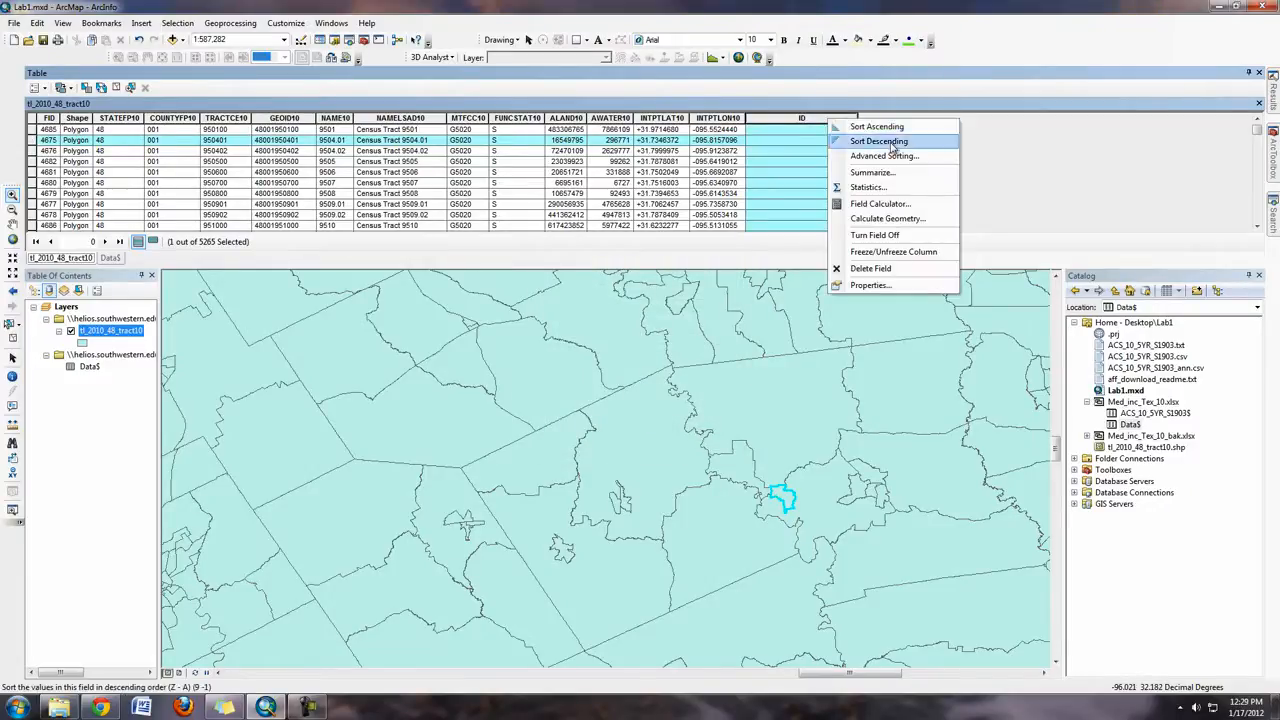
click(896, 206)
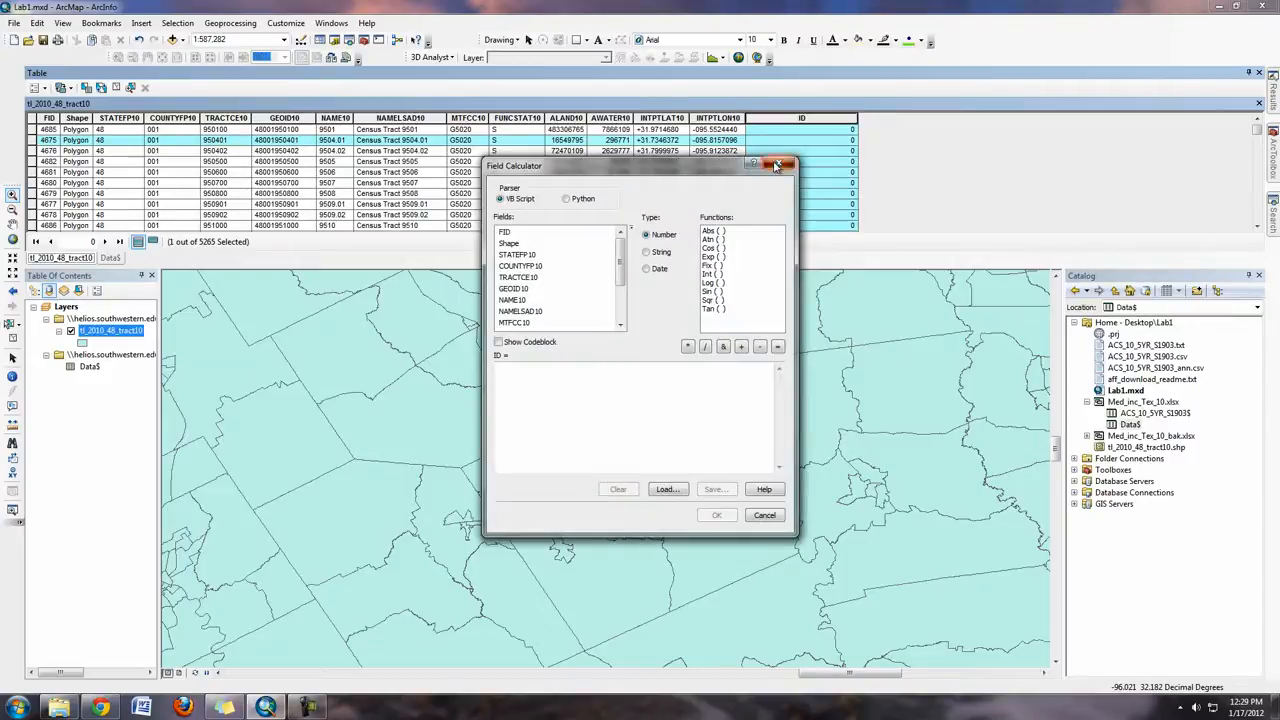
click(780, 166)
Clear the record selection and use the Field Calculator to fill the ID field with [GEOID10] for all tracts
click(841, 141)
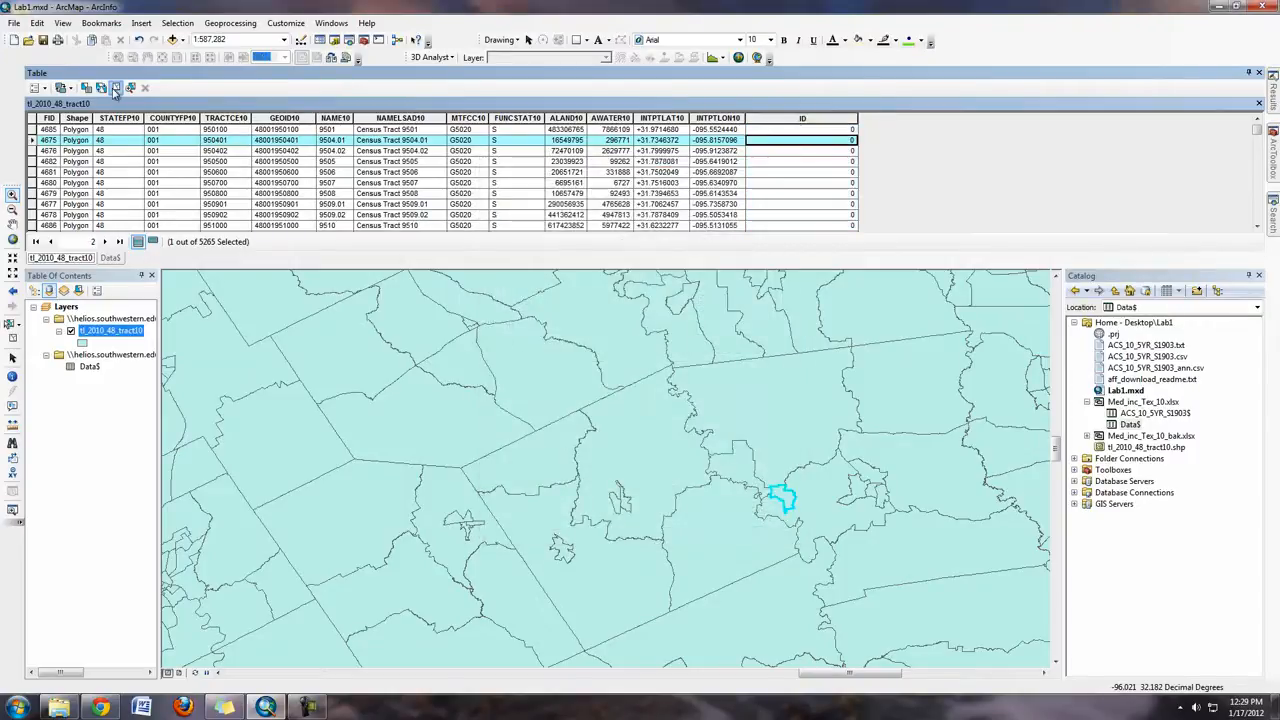
click(116, 87)
click(805, 119)
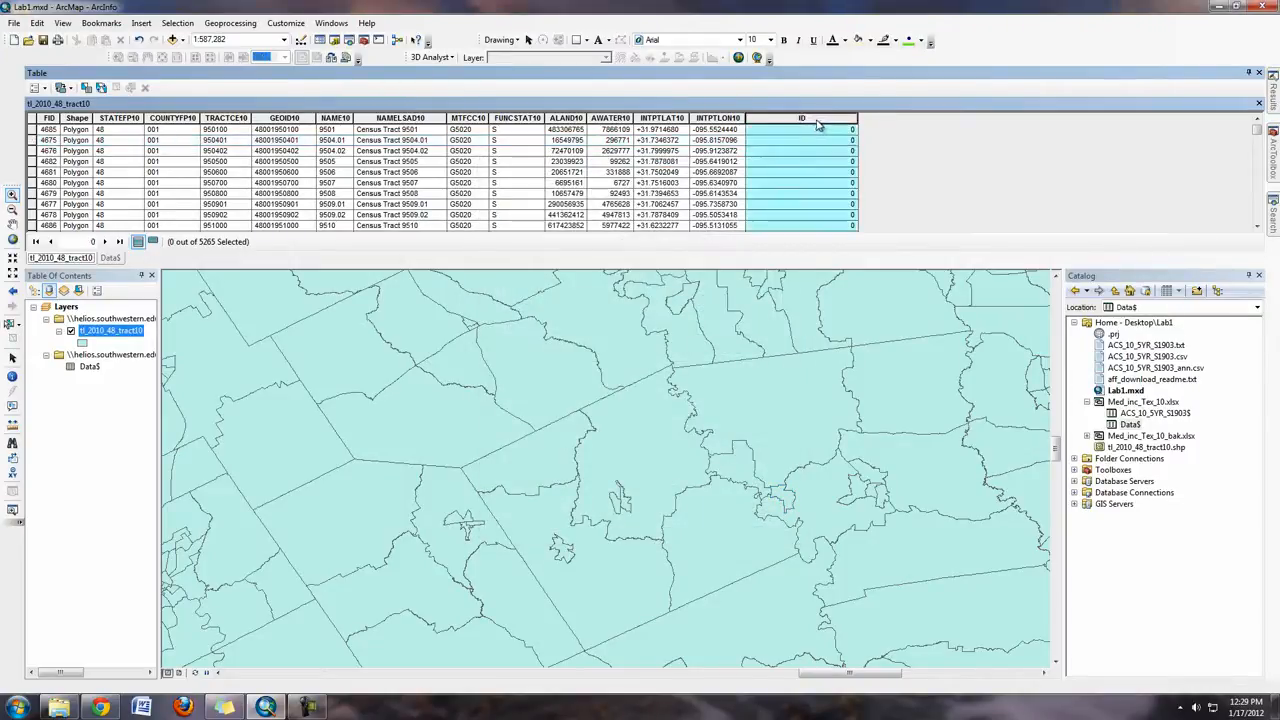
right_click(815, 122)
click(877, 207)
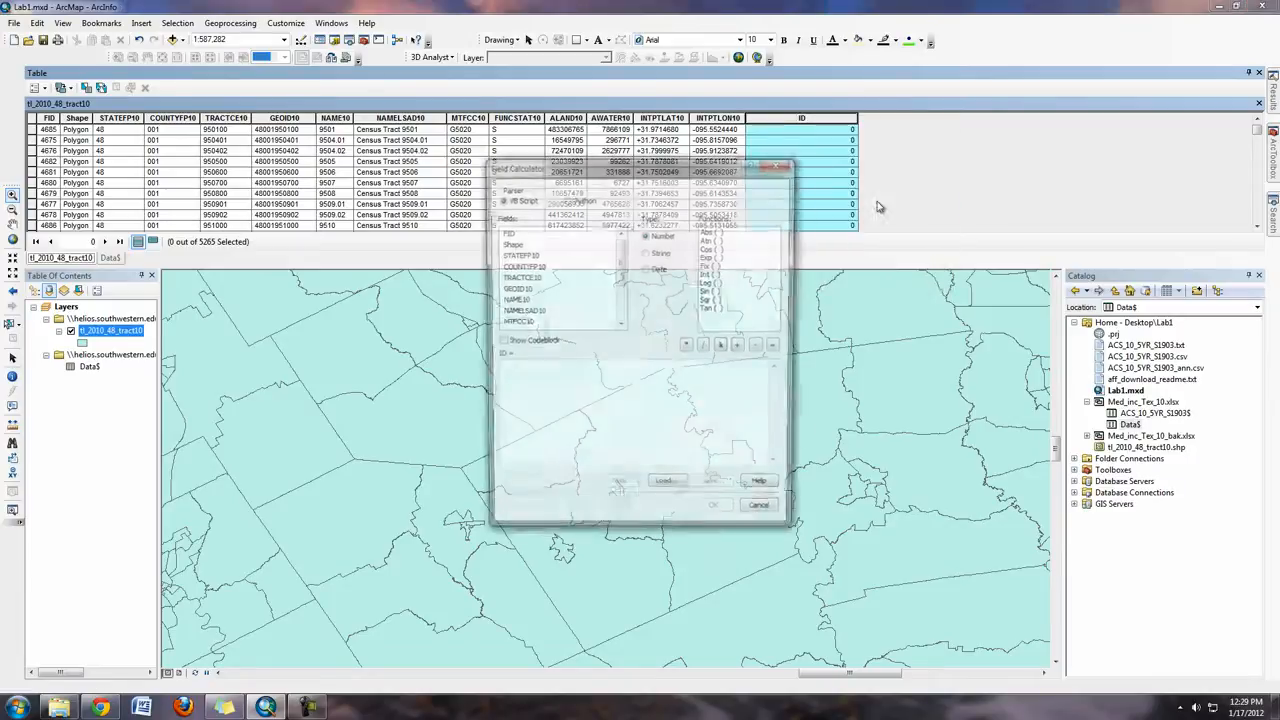
double_click(539, 289)
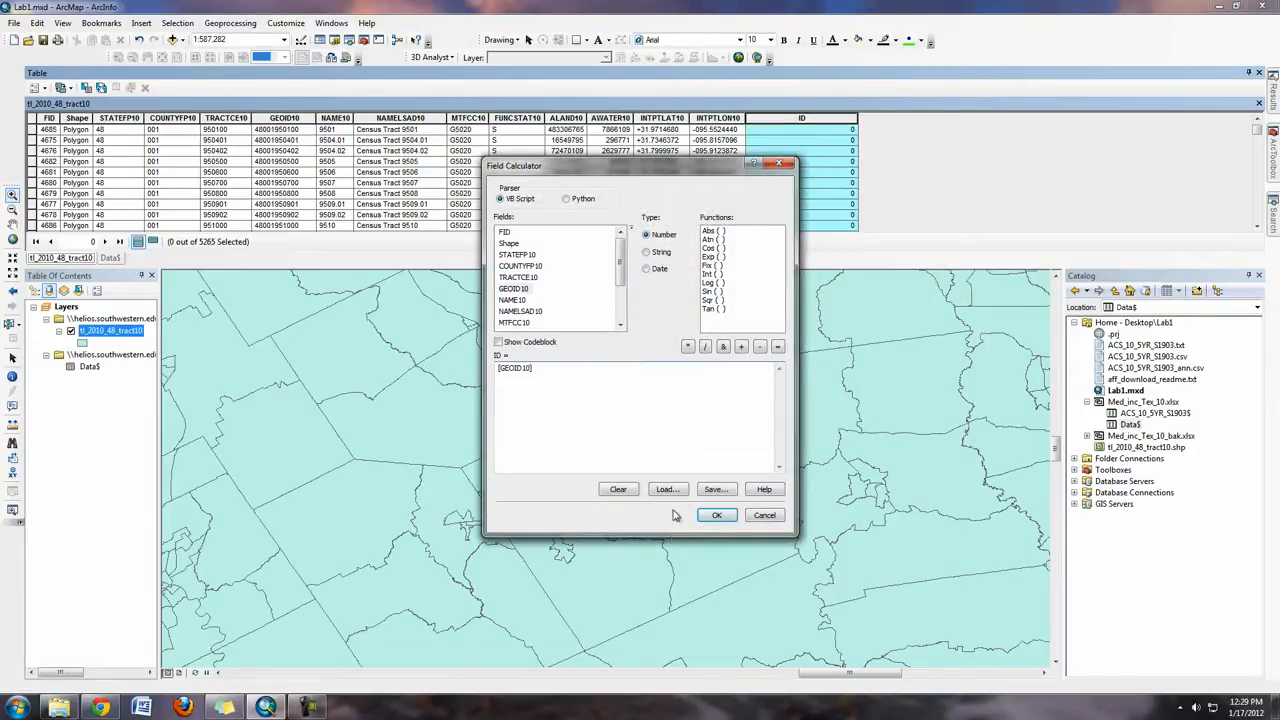
click(716, 517)
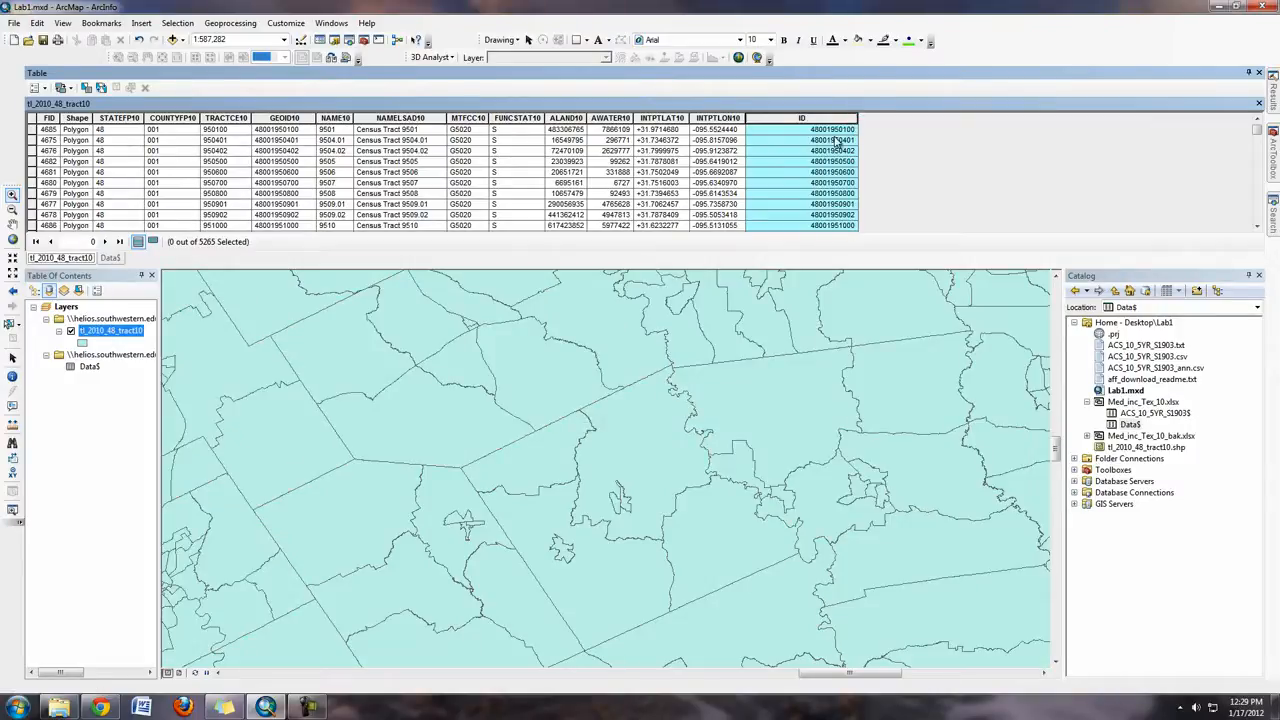
Check the calculated ID values of several tract records, including the second and third
click(840, 140)
click(849, 151)
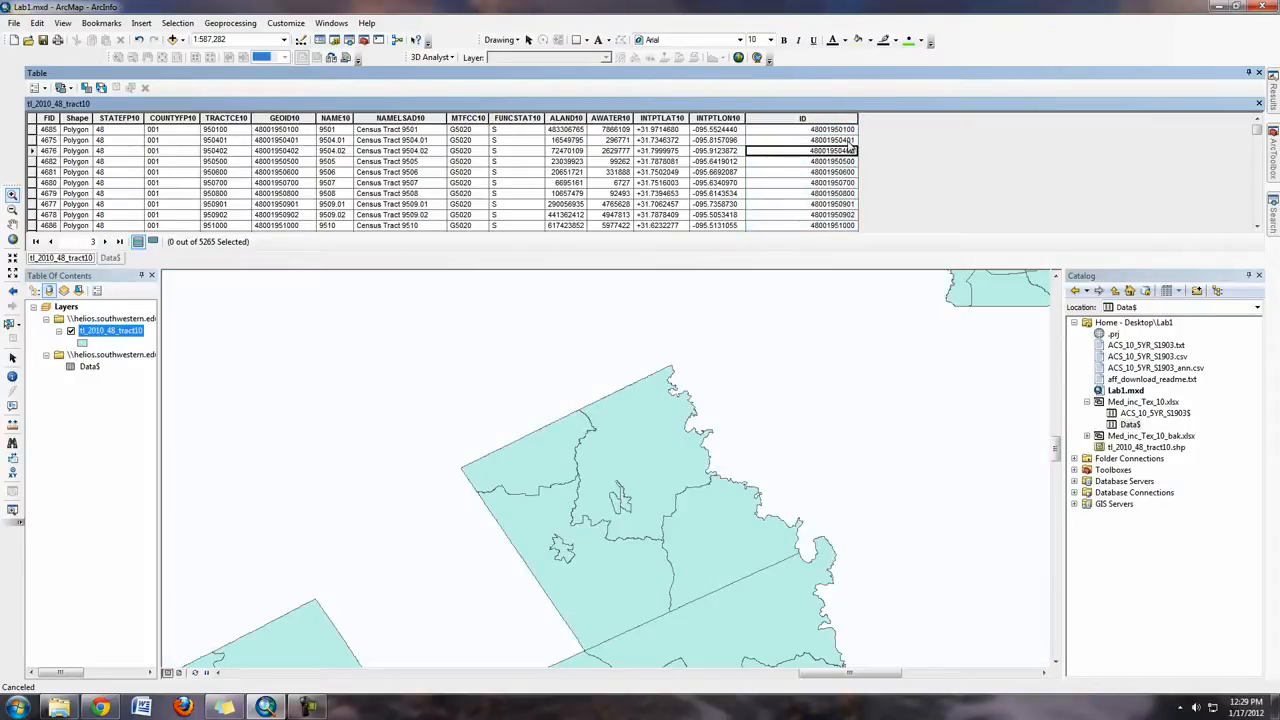
click(849, 141)
click(850, 153)
click(838, 173)
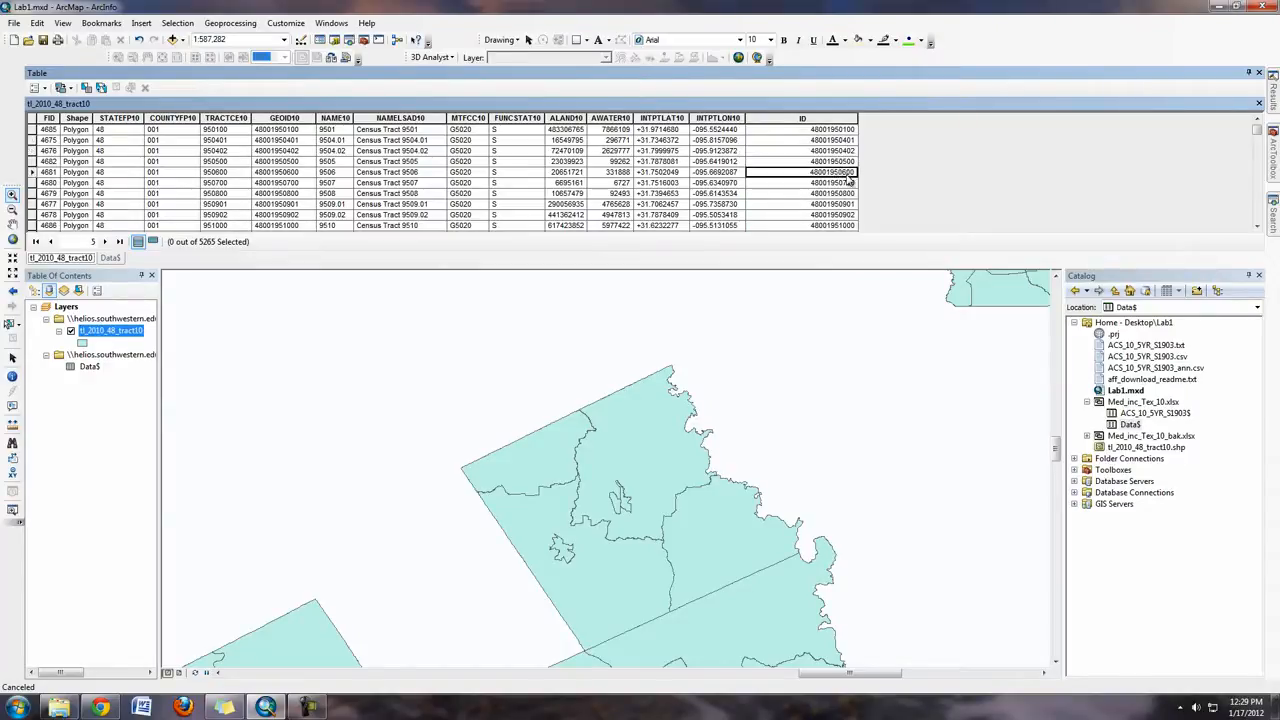
click(850, 193)
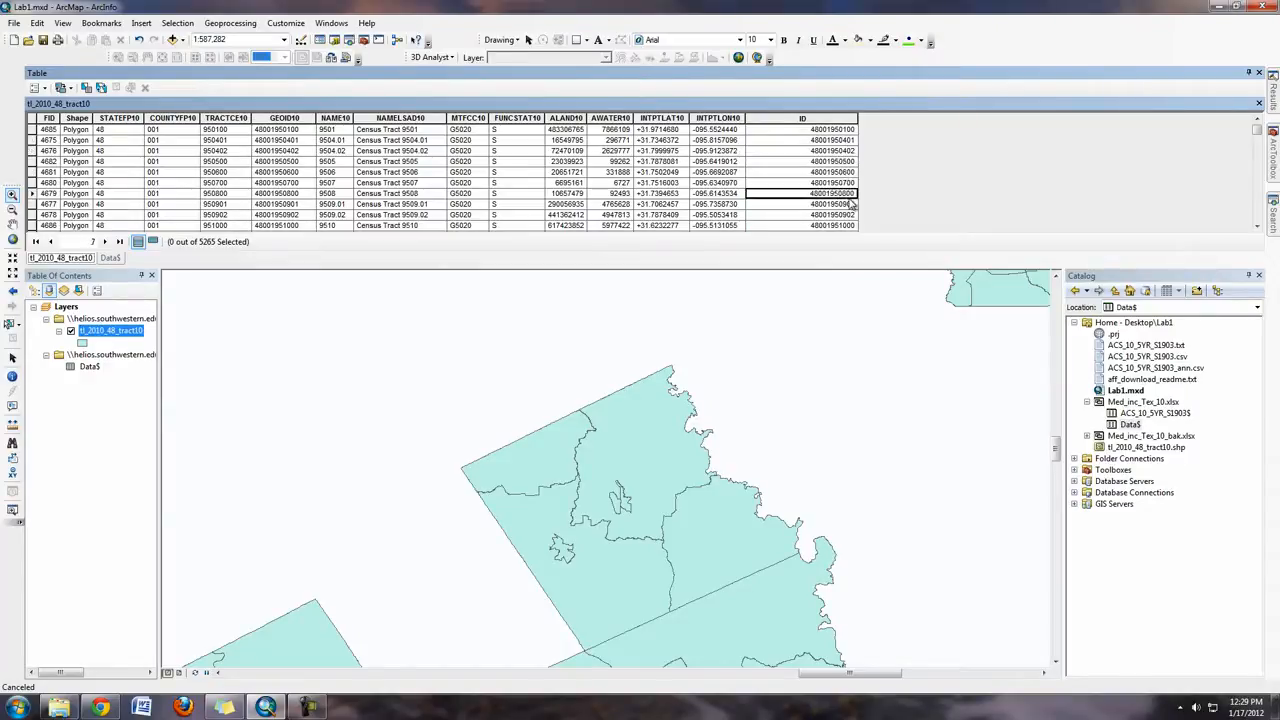
Join the Data$ table to the tl_2010_48_tract10 layer by matching ID to GeoID, keeping all records, and validate the join before applying it
right_click(130, 332)
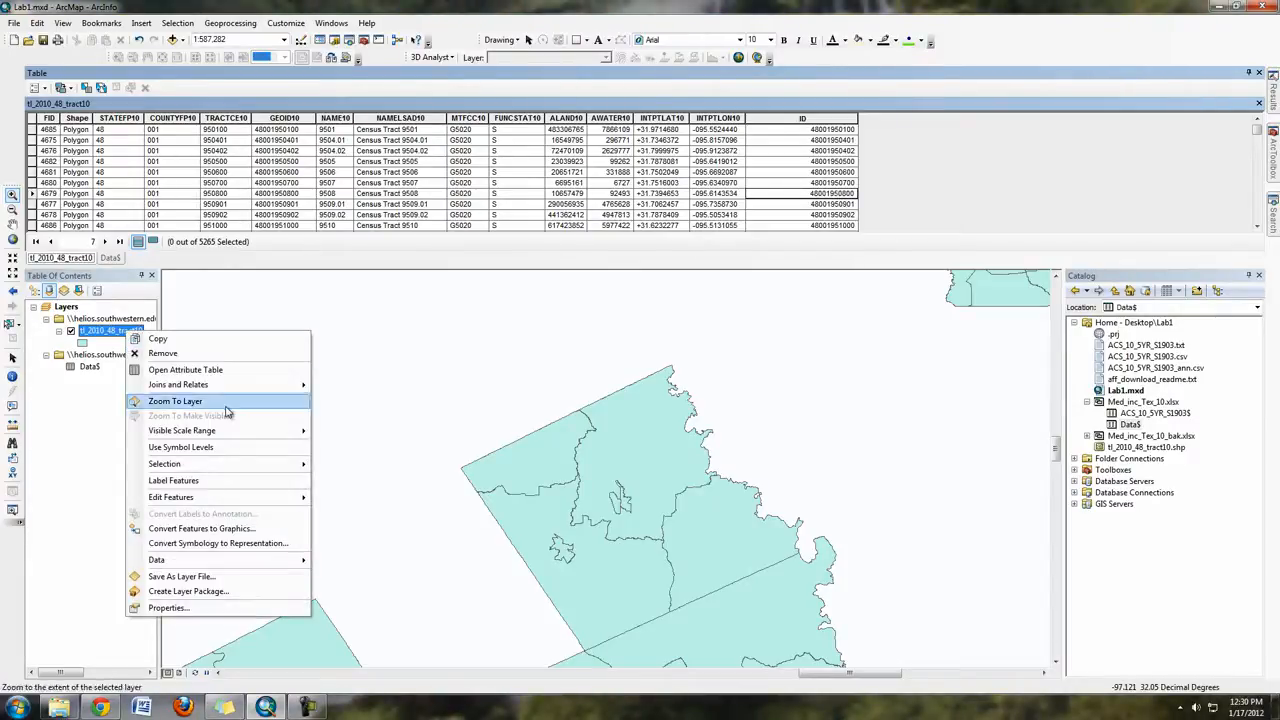
mouse_move(250, 385)
click(396, 388)
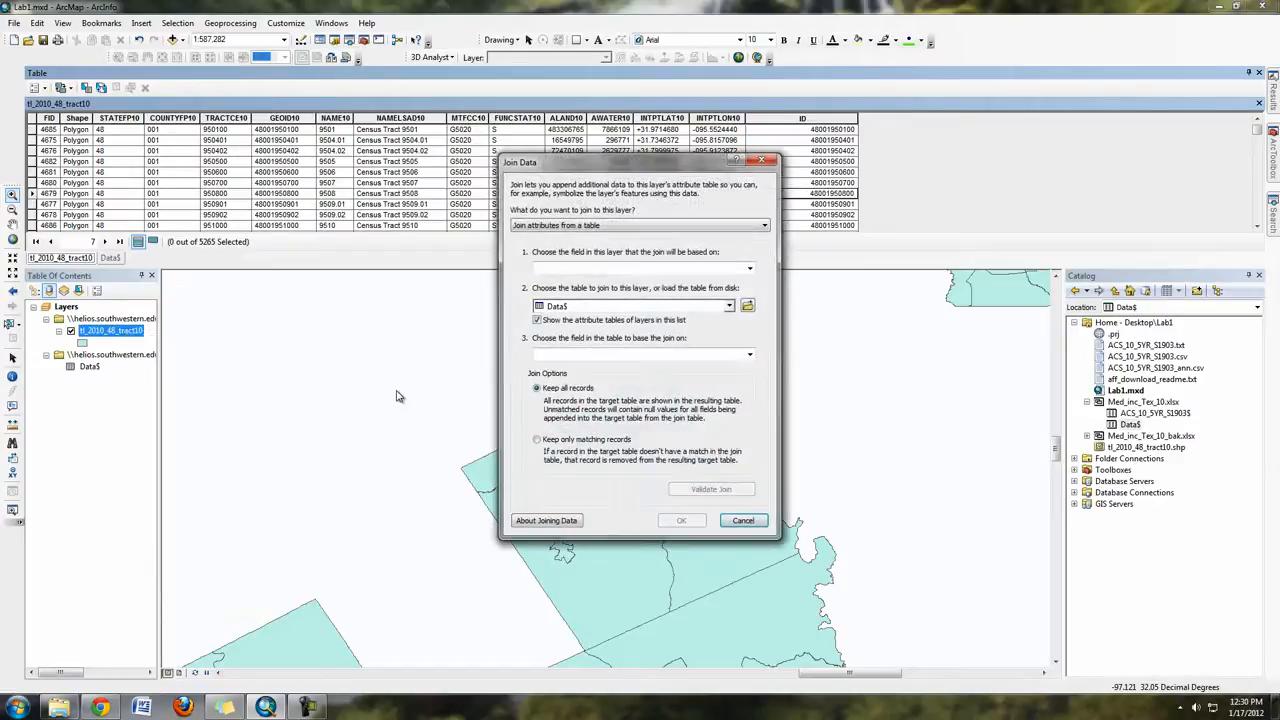
click(675, 269)
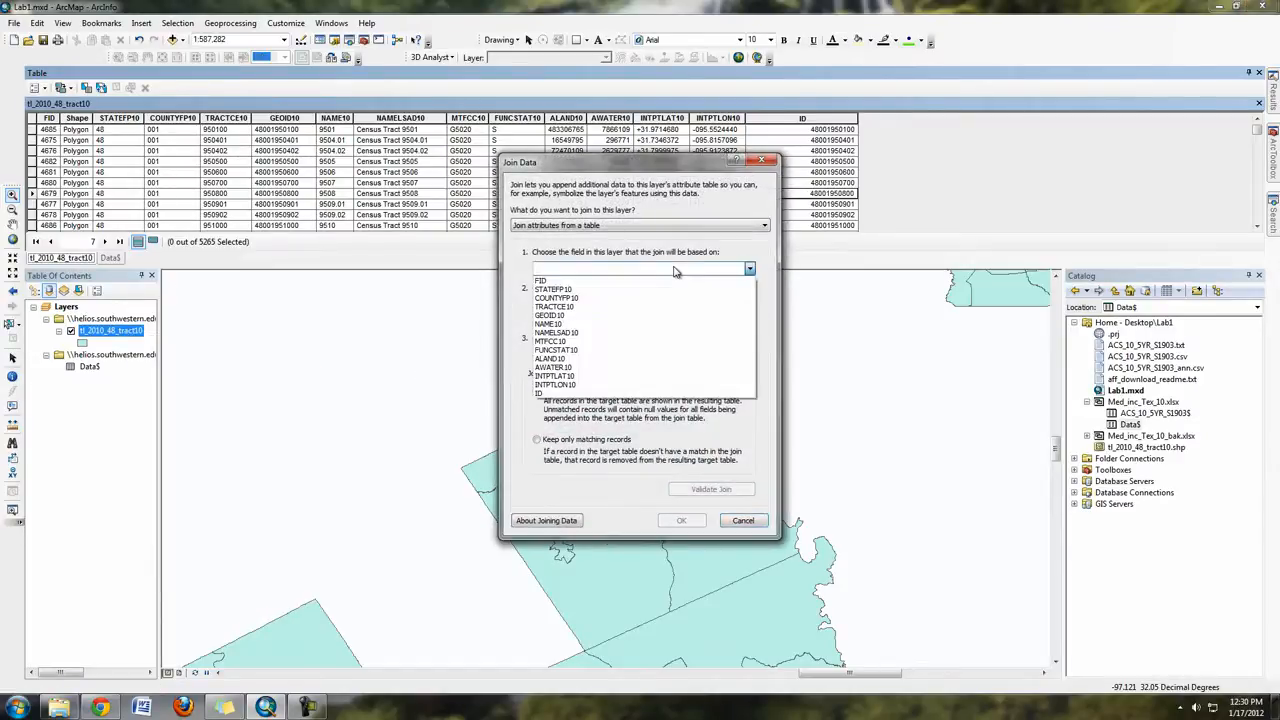
click(675, 269)
click(675, 269)
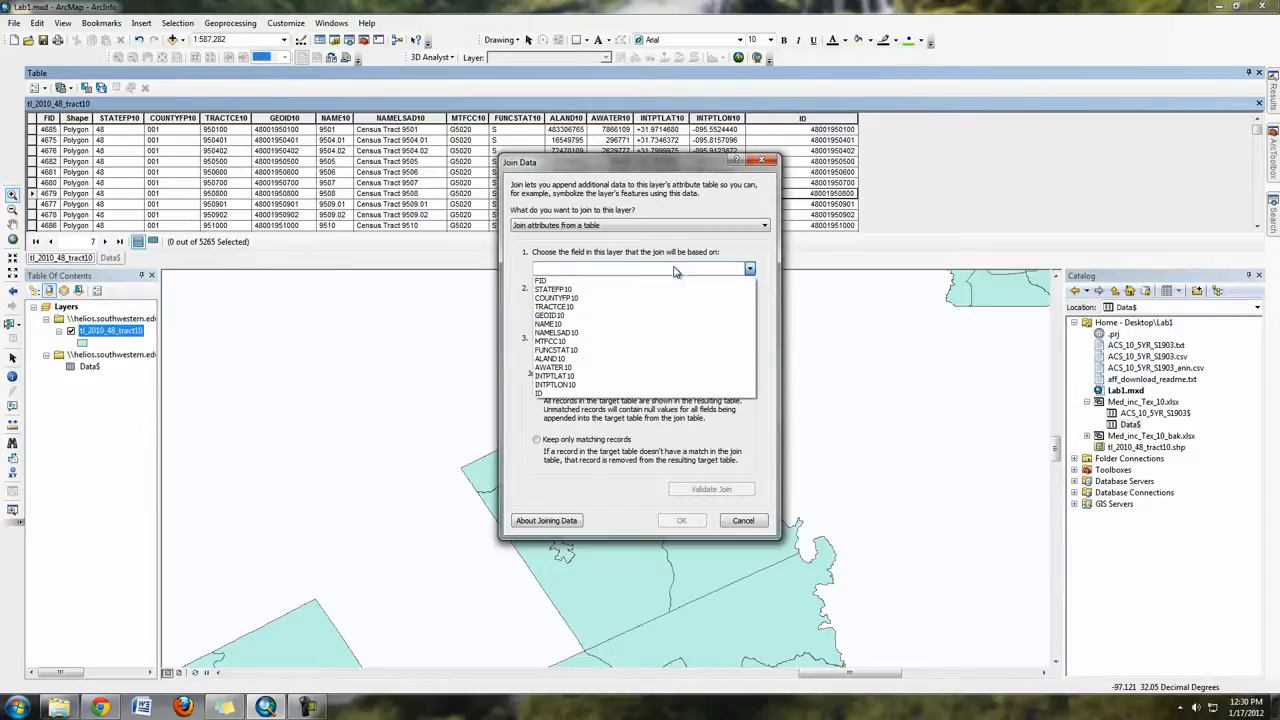
click(638, 396)
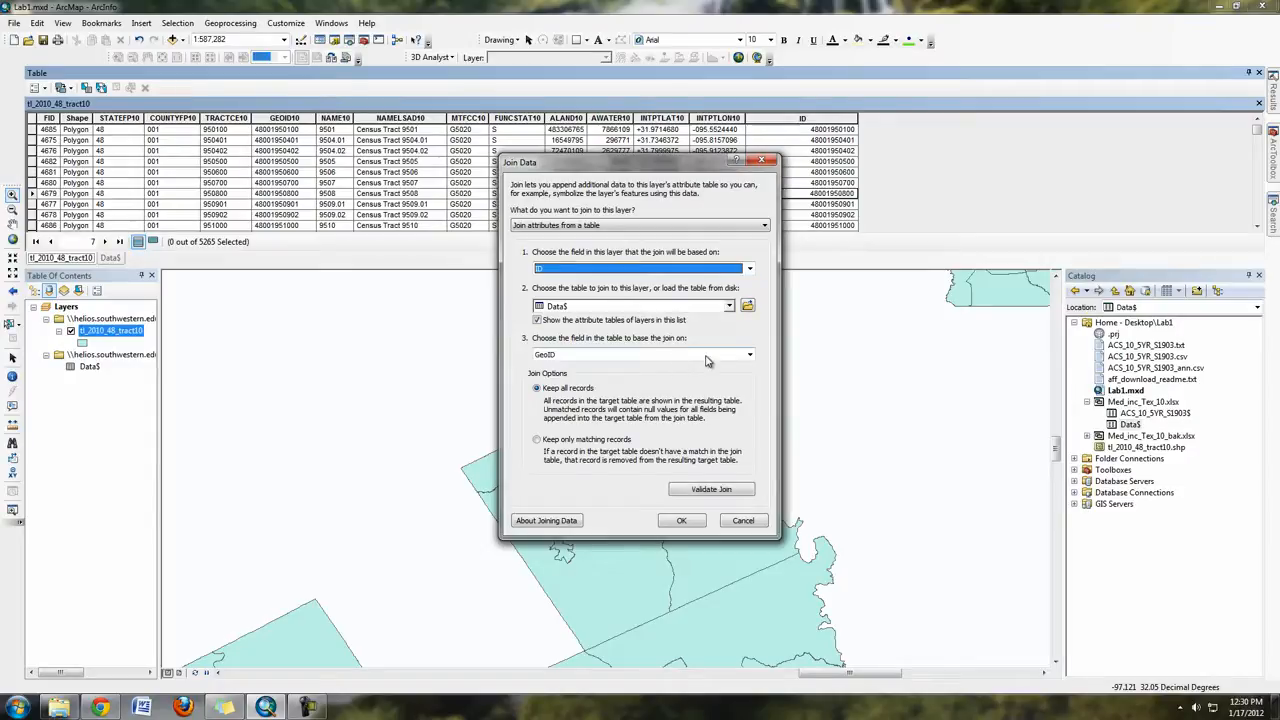
click(711, 489)
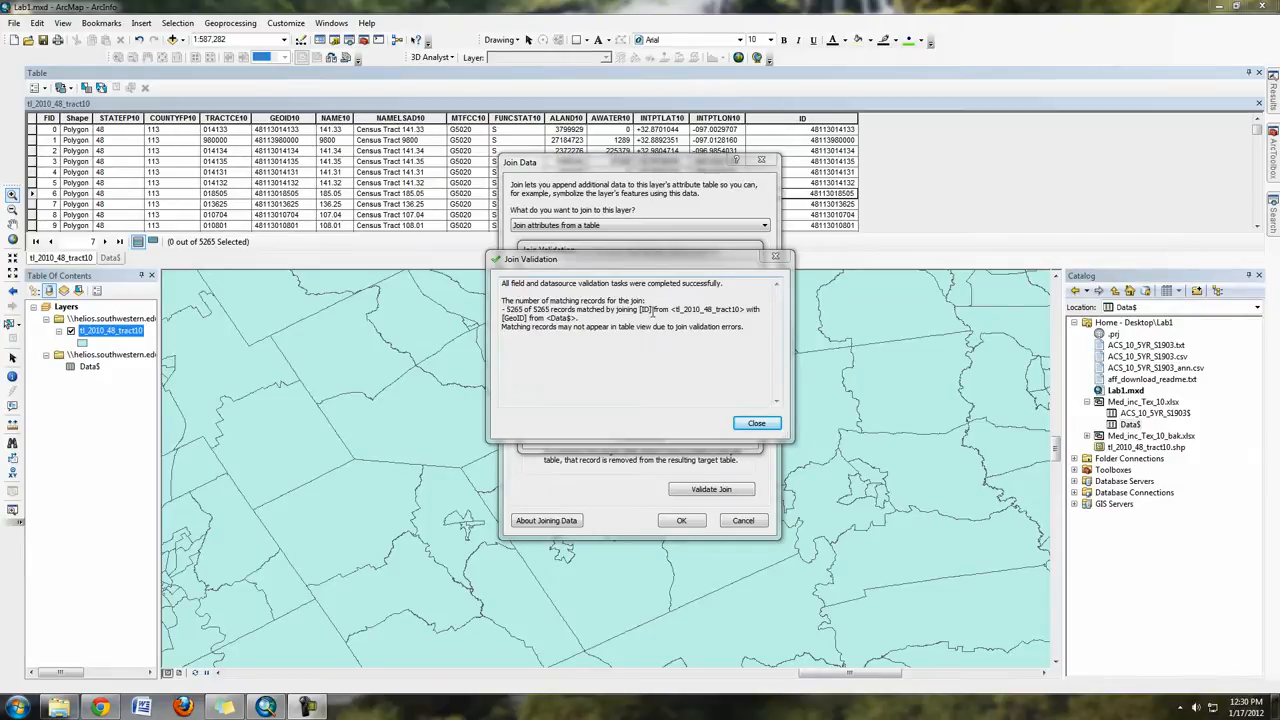
click(756, 425)
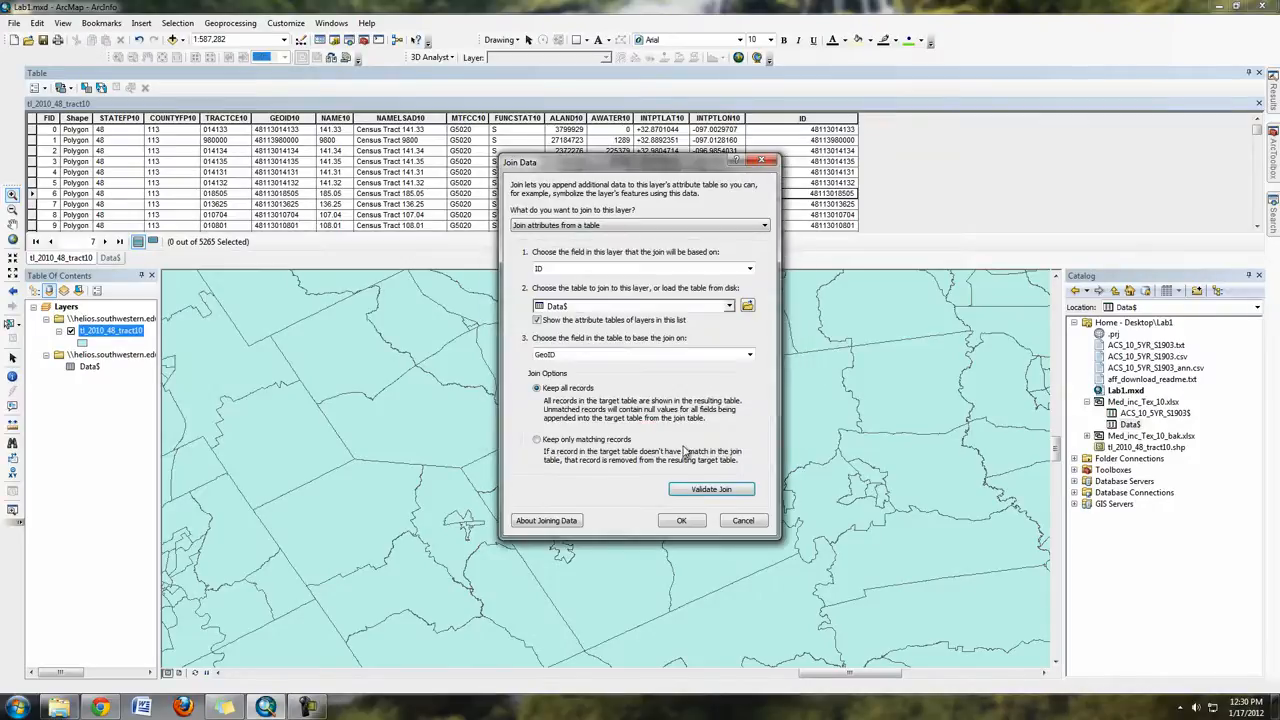
click(689, 525)
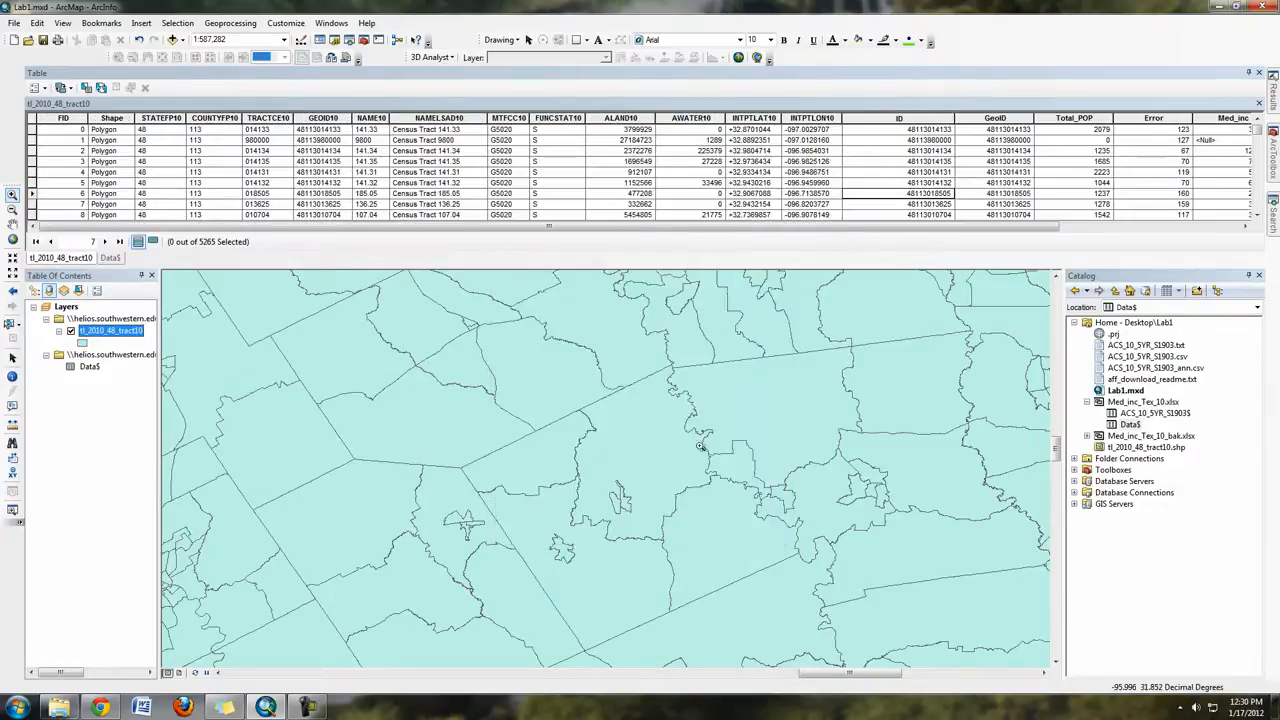
Examine the joined population, error and median income fields of the second tract record
click(681, 143)
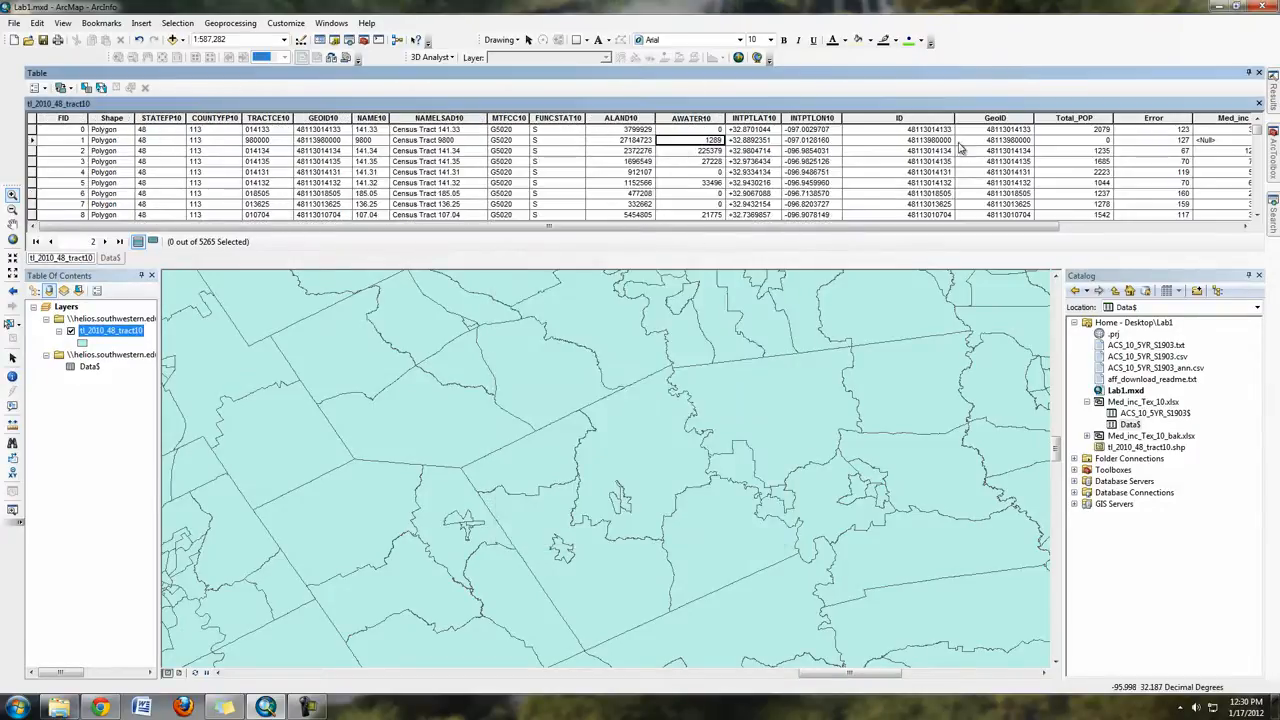
click(930, 227)
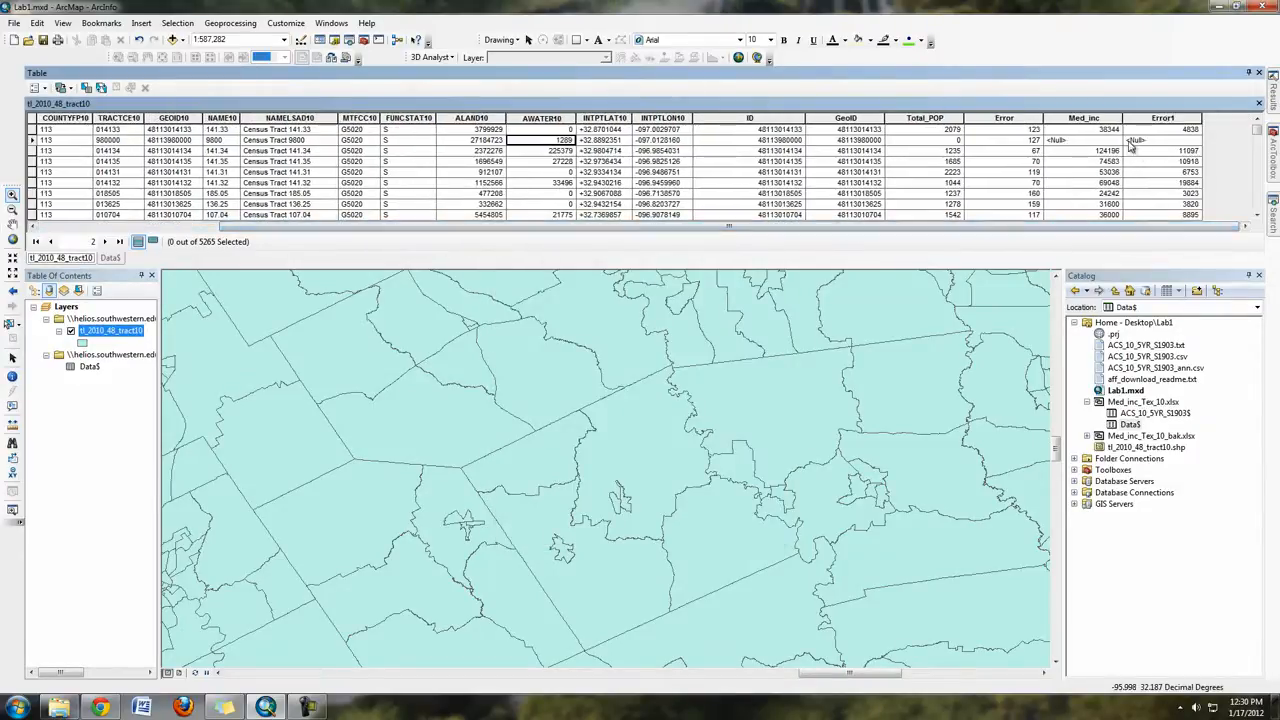
drag(1150, 227, 870, 234)
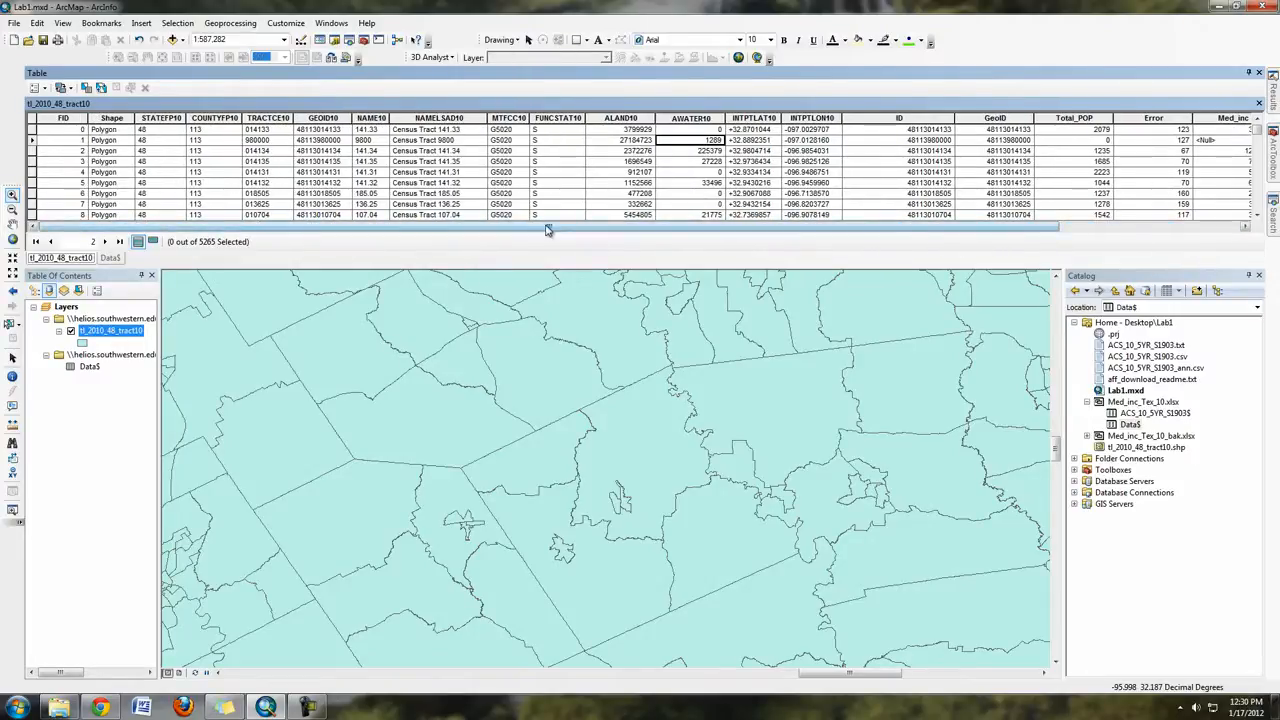
drag(548, 230, 724, 228)
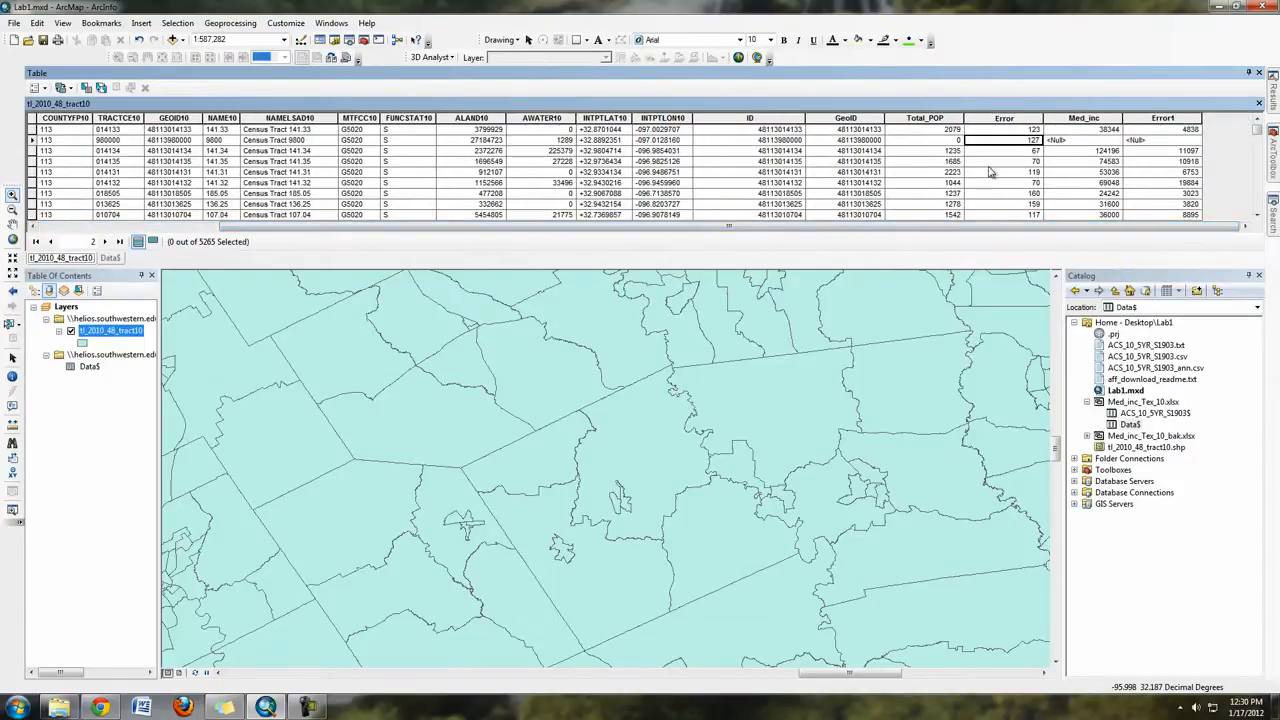
drag(995, 228, 750, 230)
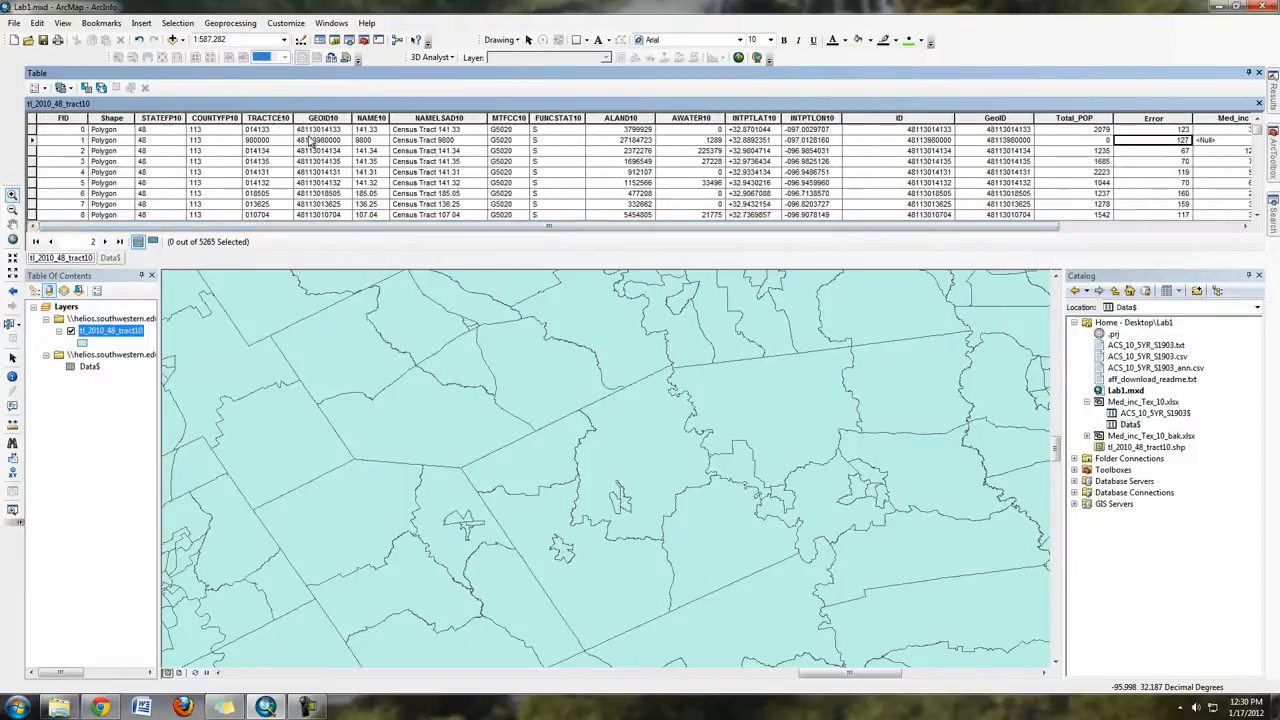
click(338, 141)
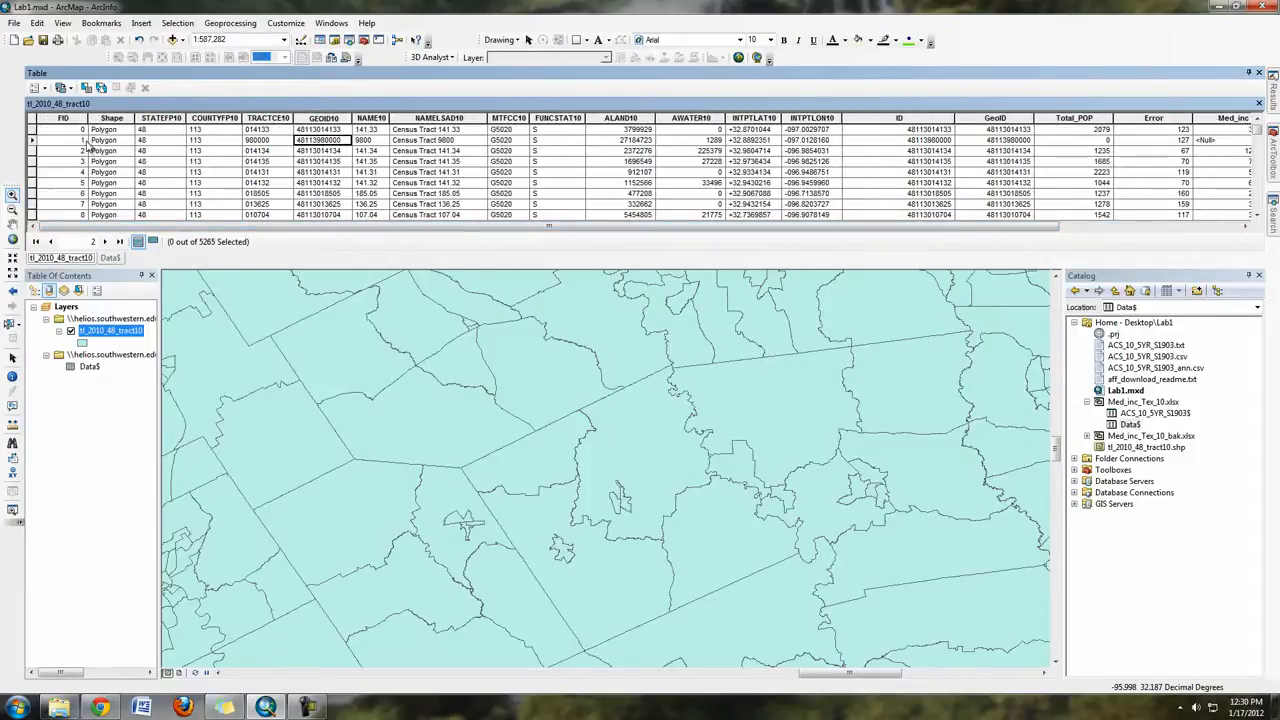
click(33, 141)
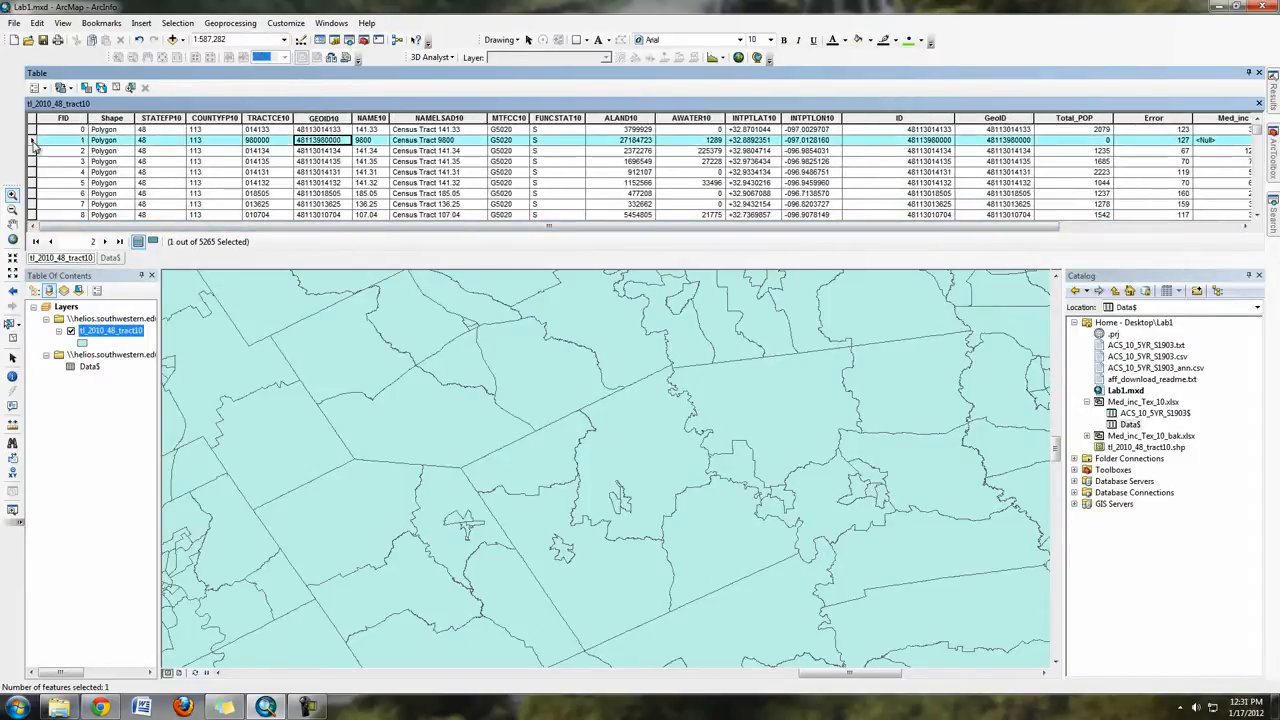
right_click(33, 141)
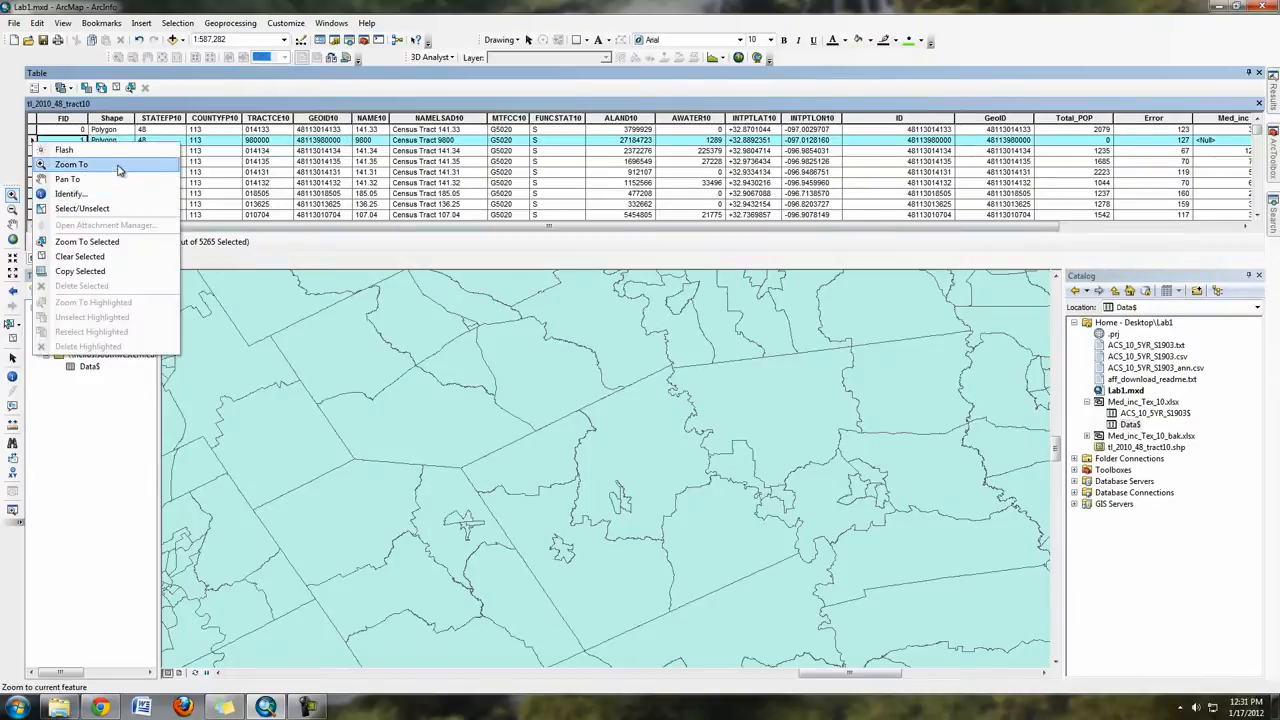
click(117, 164)
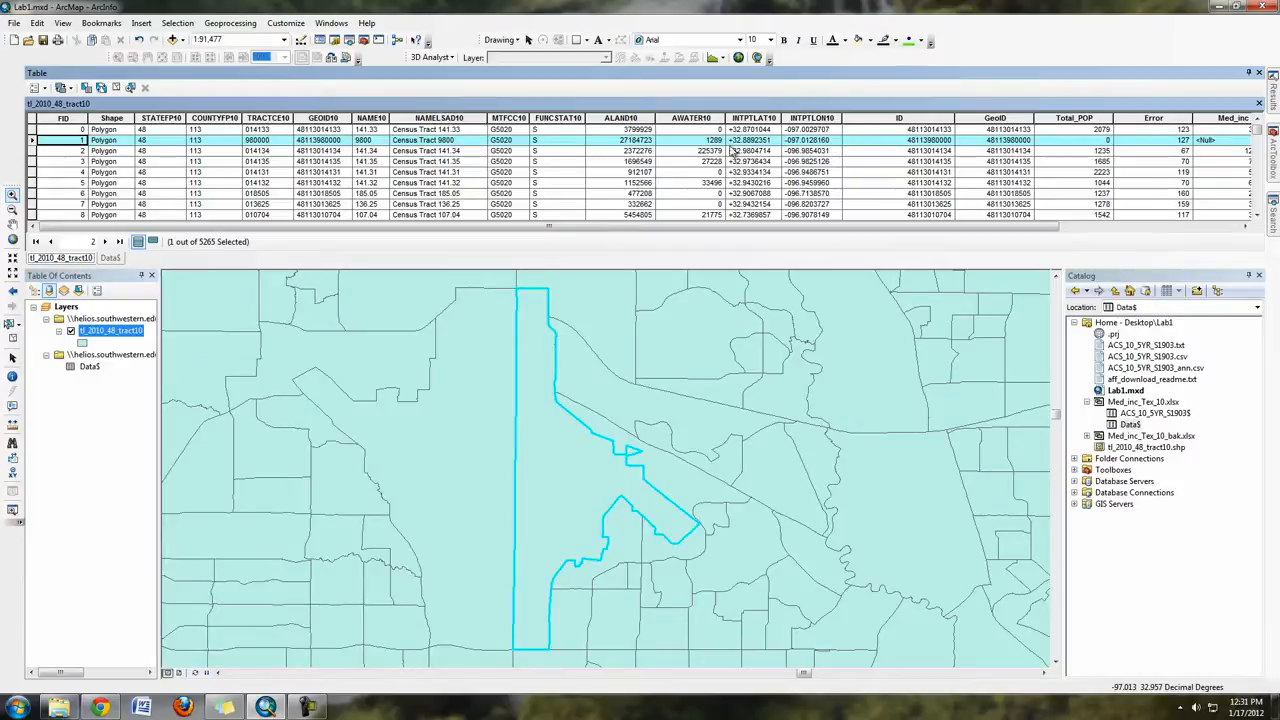
Bring up the Med_inc_Tex_10_bak.xlsx workbook in Excel, and copy the ID value of the selected tract record in ArcMap
click(59, 707)
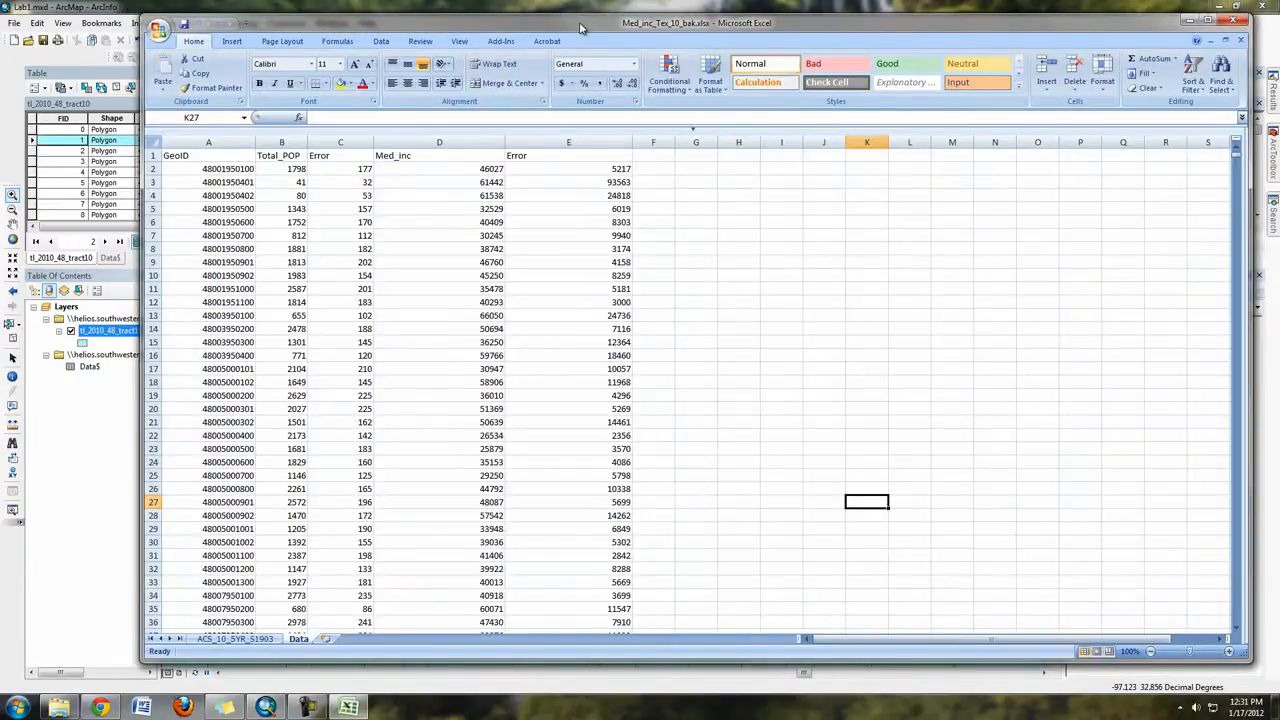
drag(580, 27, 548, 38)
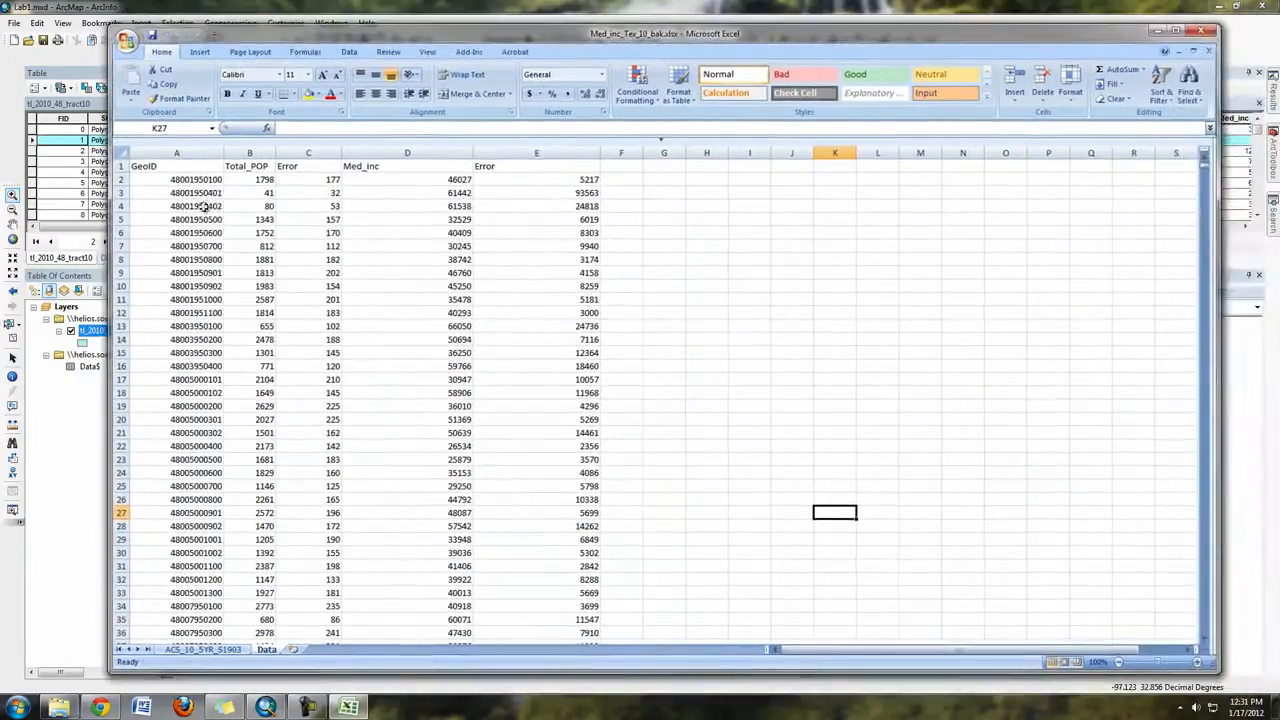
click(298, 6)
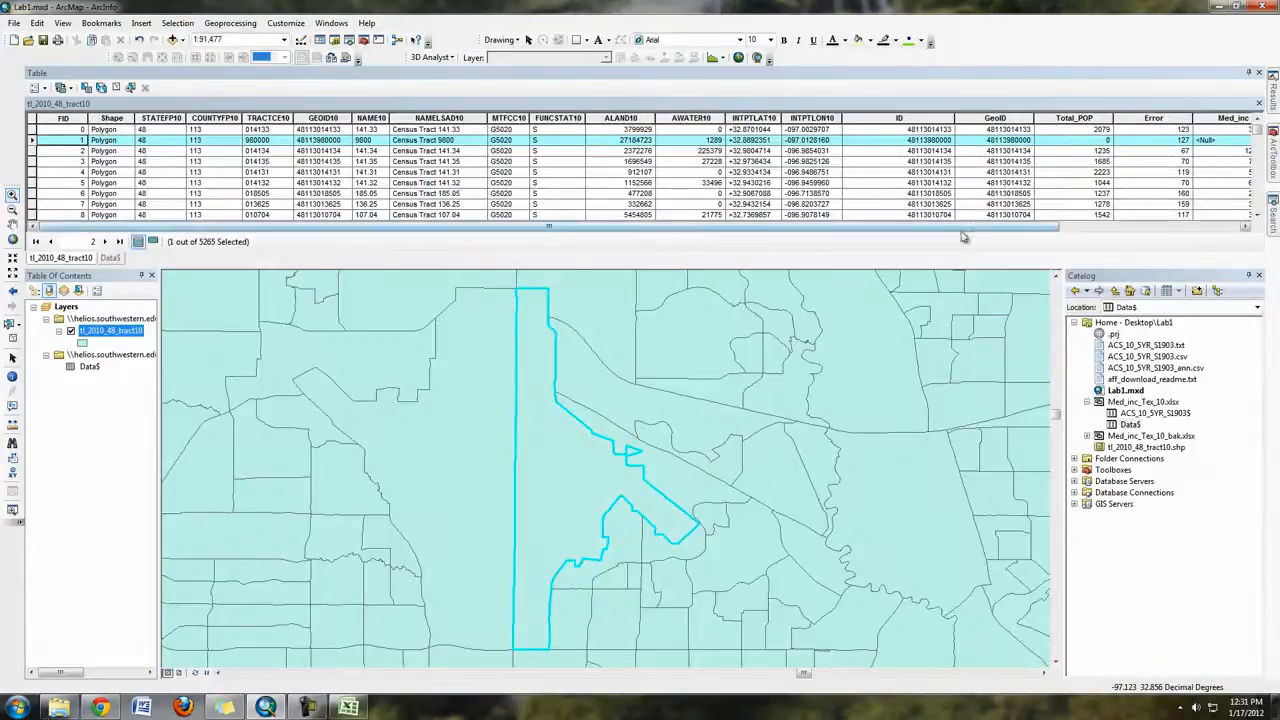
click(947, 141)
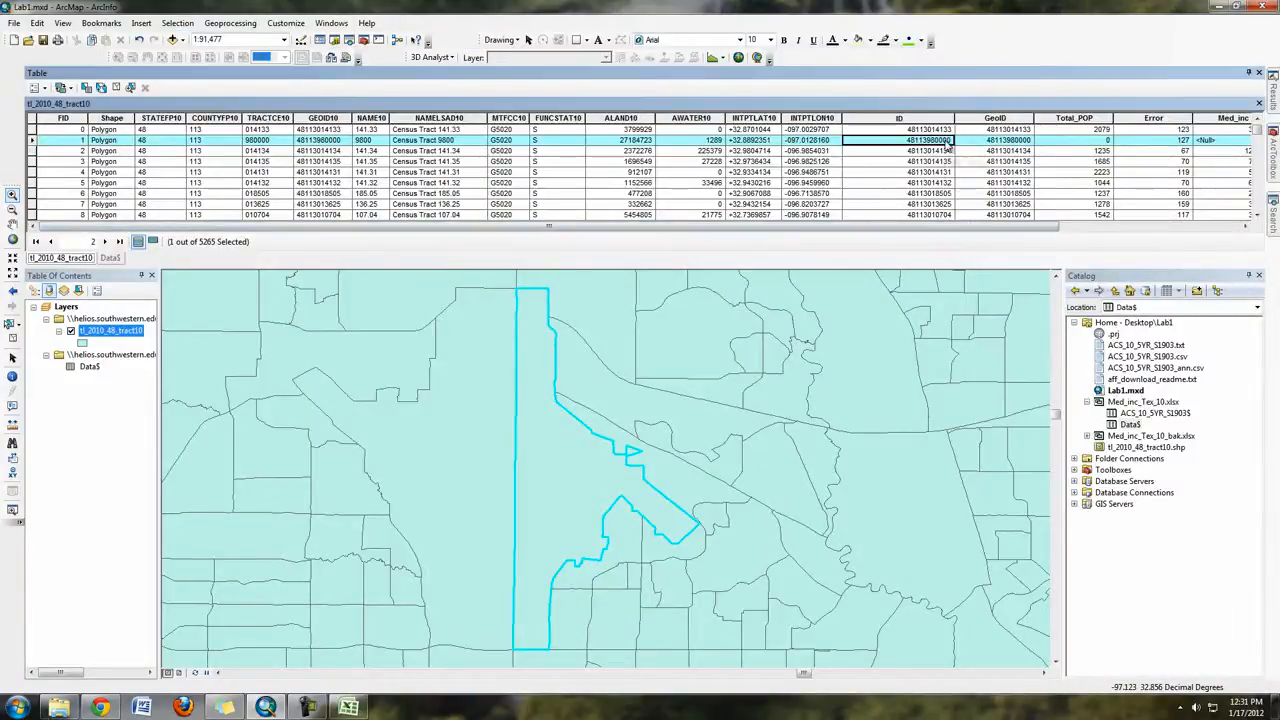
right_click(948, 144)
right_click(907, 141)
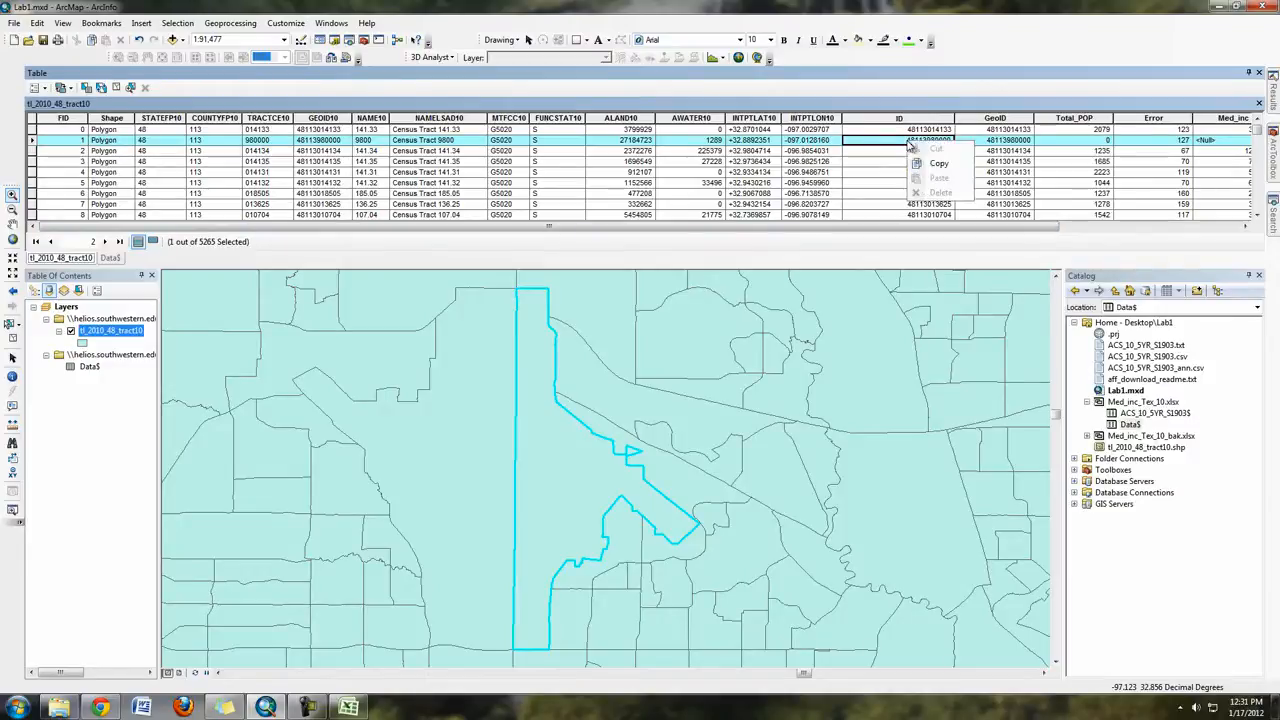
click(945, 166)
click(342, 709)
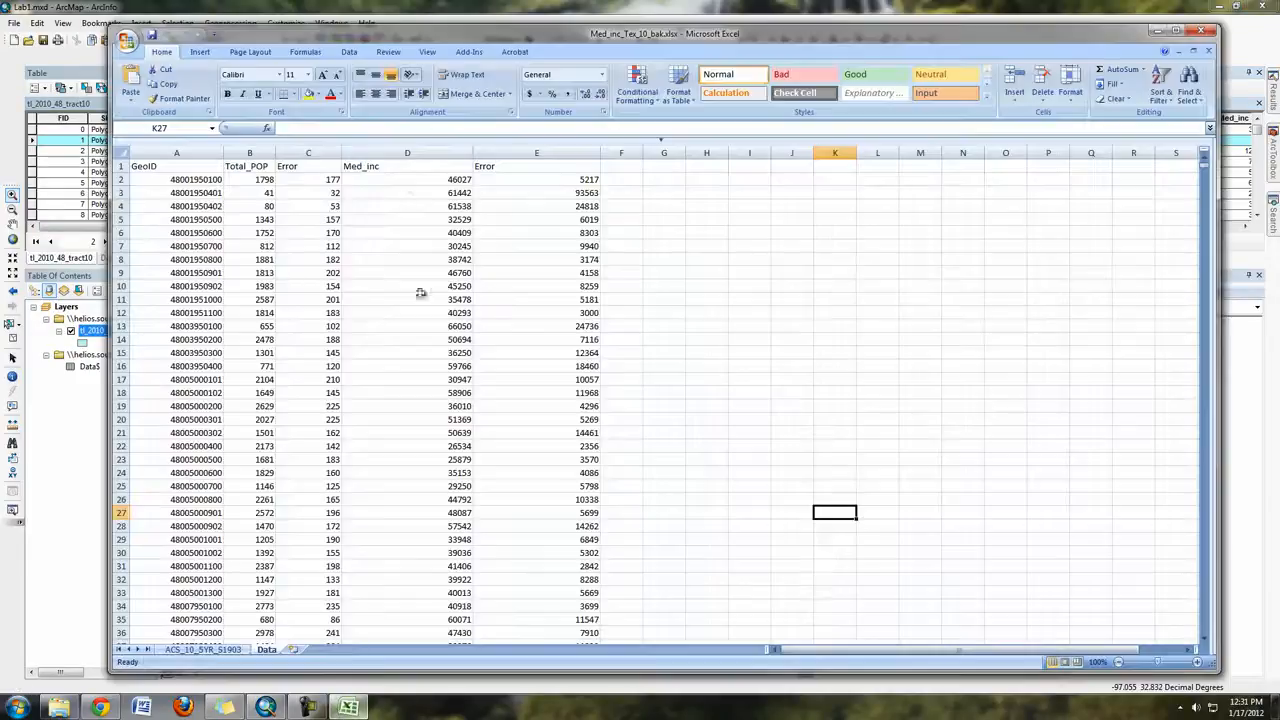
key(ctrl+f)
key(ctrl+v)
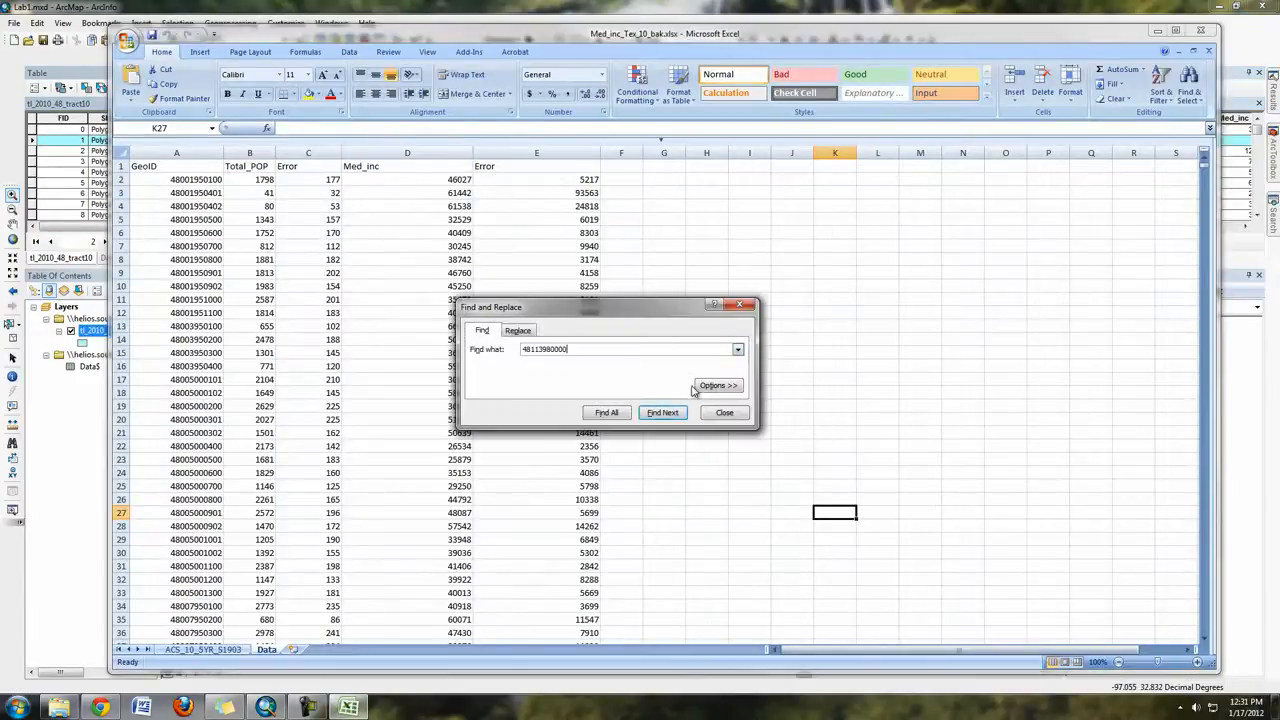
click(648, 413)
click(735, 413)
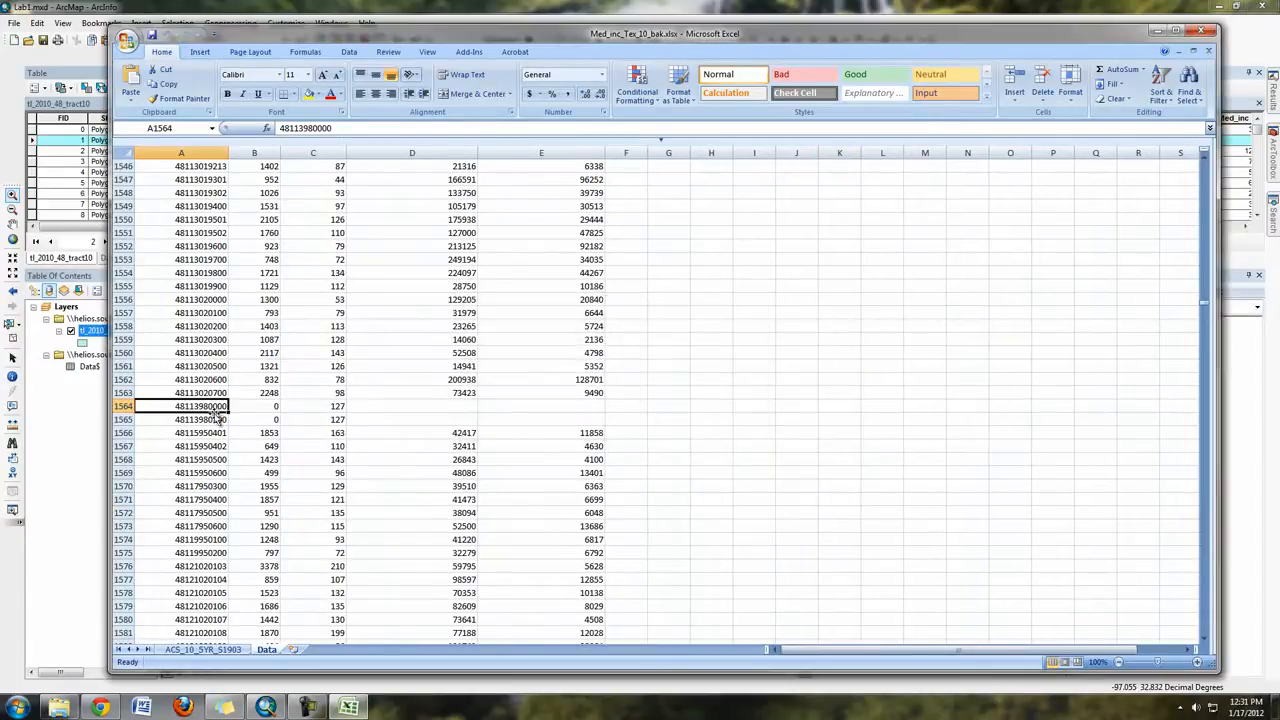
Examine the median income and error cells in rows 1564 and 1565, comparing them with the surrounding rows
click(563, 407)
click(405, 404)
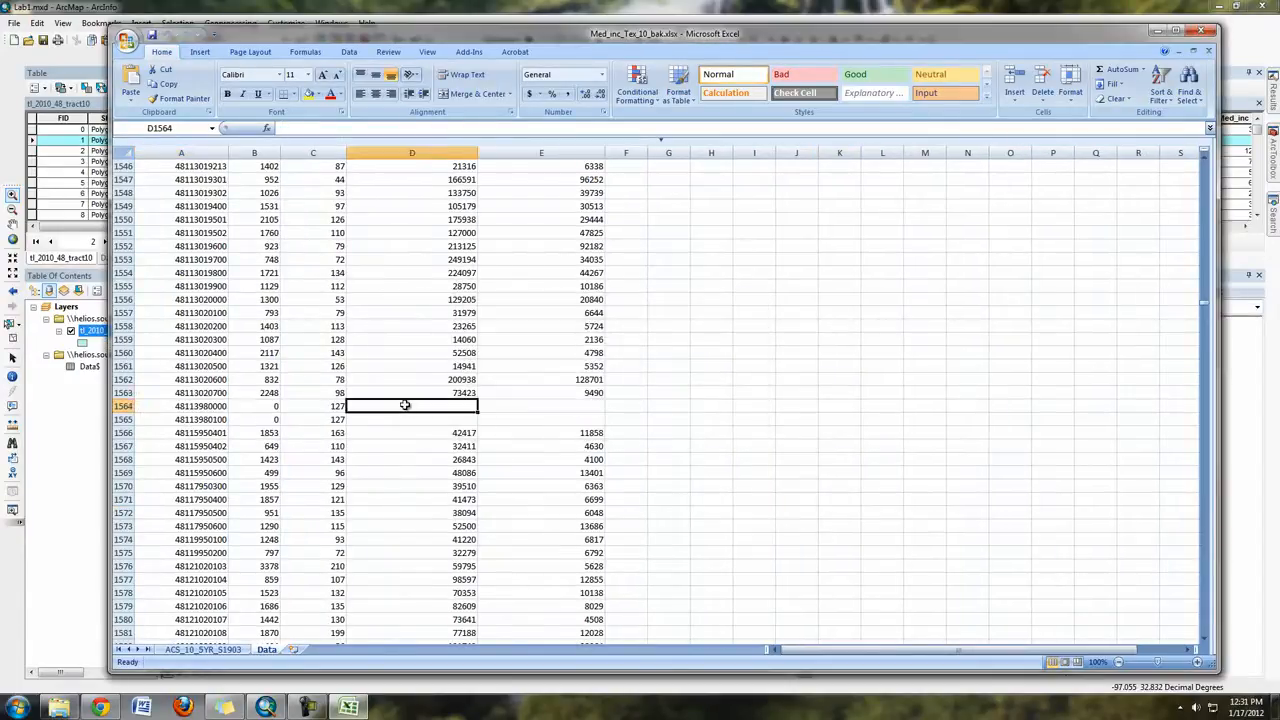
drag(405, 404, 571, 418)
scroll(572, 417, up, 3)
scroll(577, 416, down, 4)
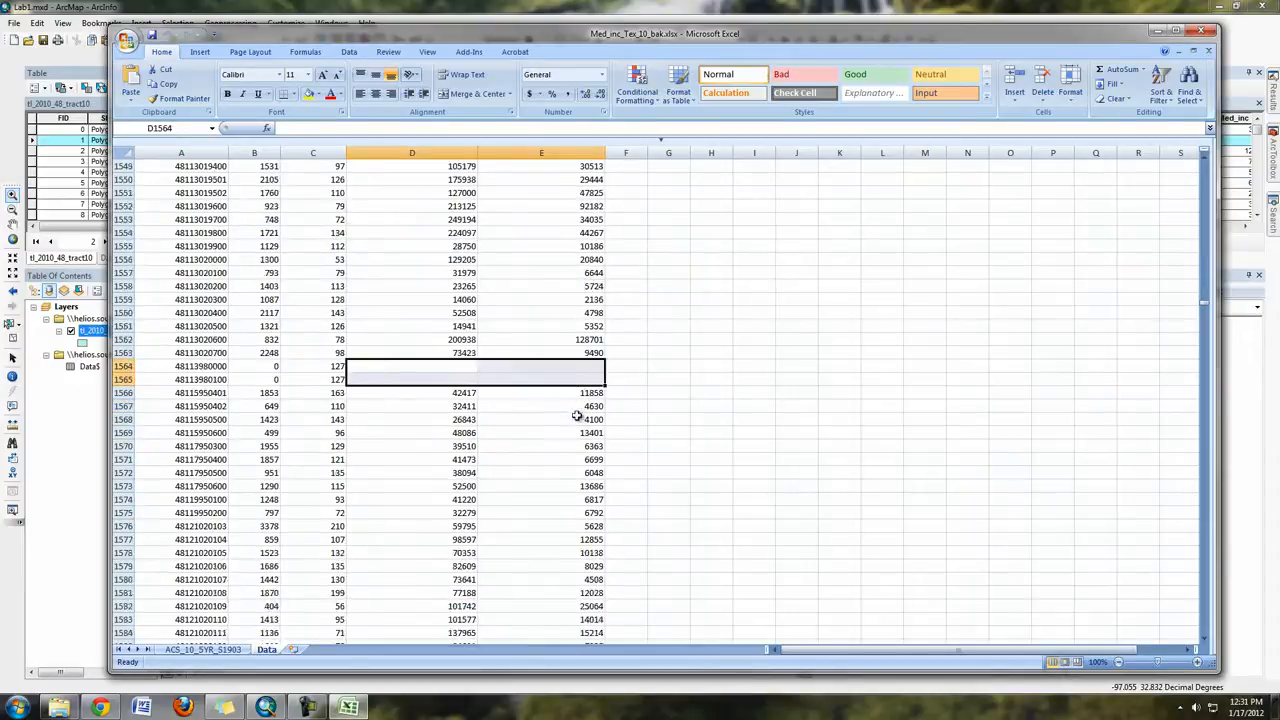
scroll(577, 416, down, 5)
scroll(570, 420, down, 20)
scroll(565, 424, down, 20)
scroll(565, 424, up, 20)
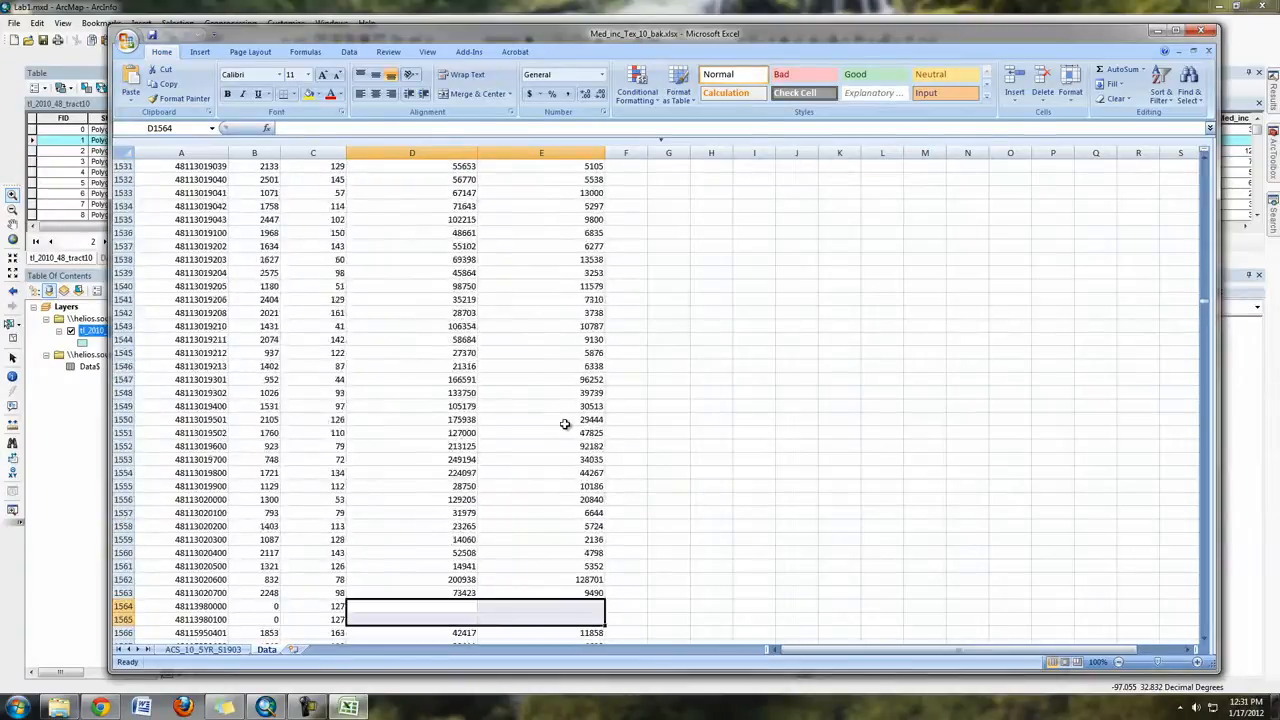
scroll(565, 424, down, 2)
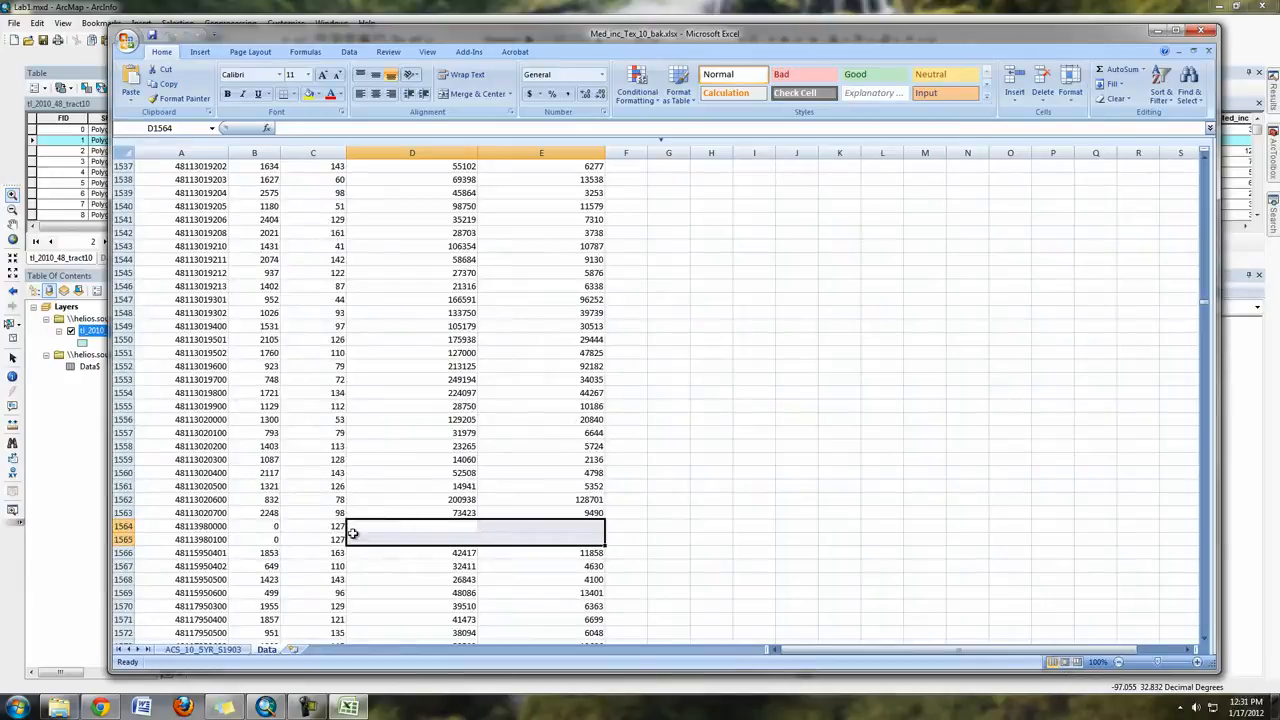
click(257, 527)
click(255, 539)
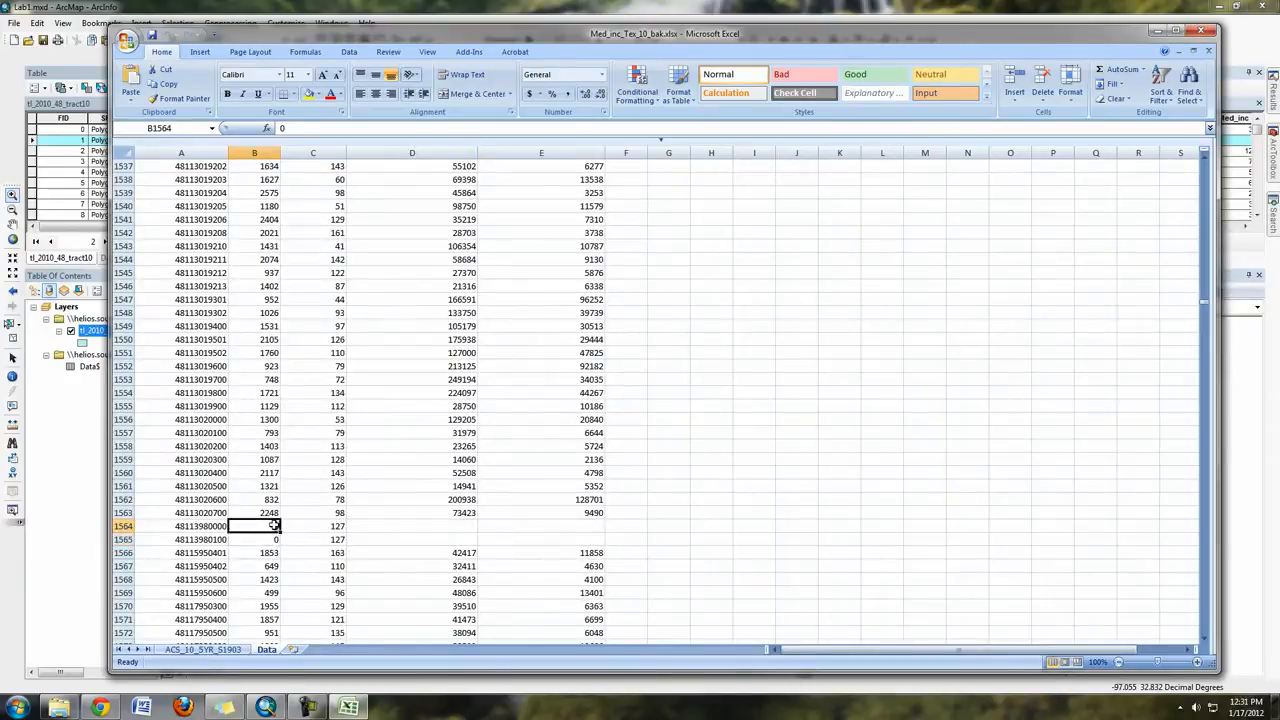
scroll(283, 547, up, 3)
scroll(283, 547, down, 4)
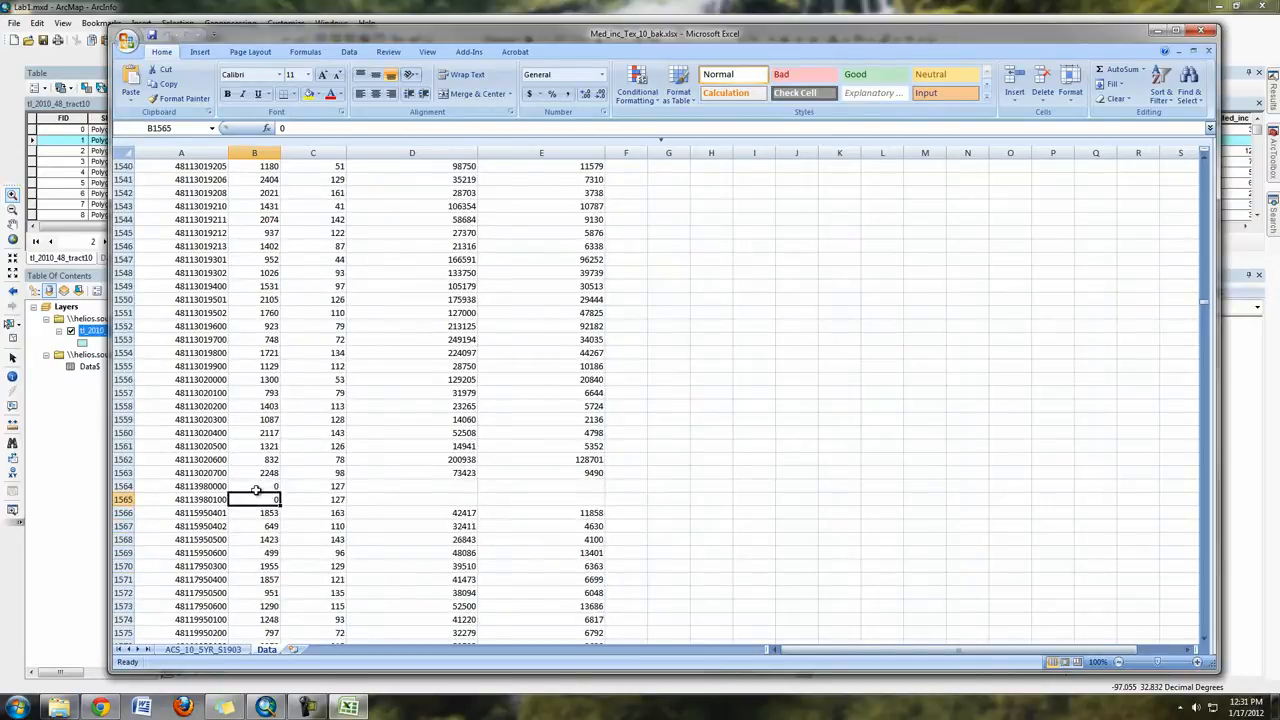
scroll(490, 488, down, 3)
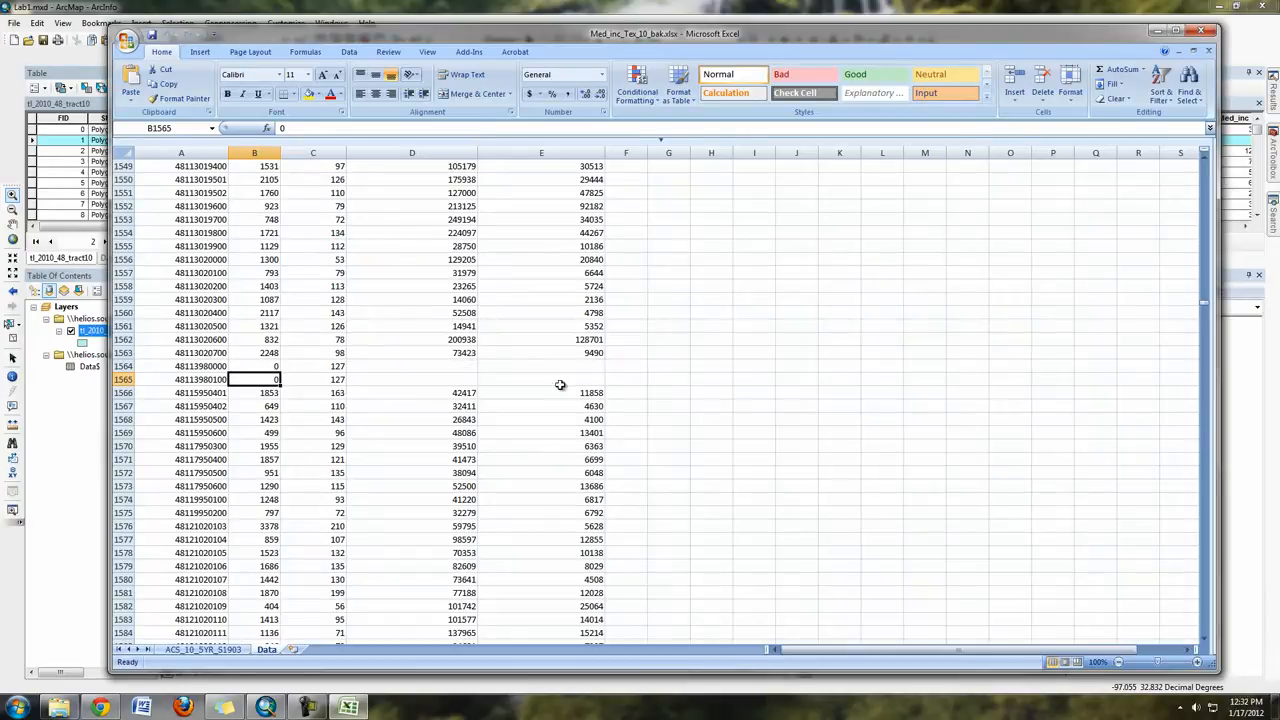
Return to ArcMap and look over the joined attribute table of the tl_2010_48_tract10 layer
click(829, 7)
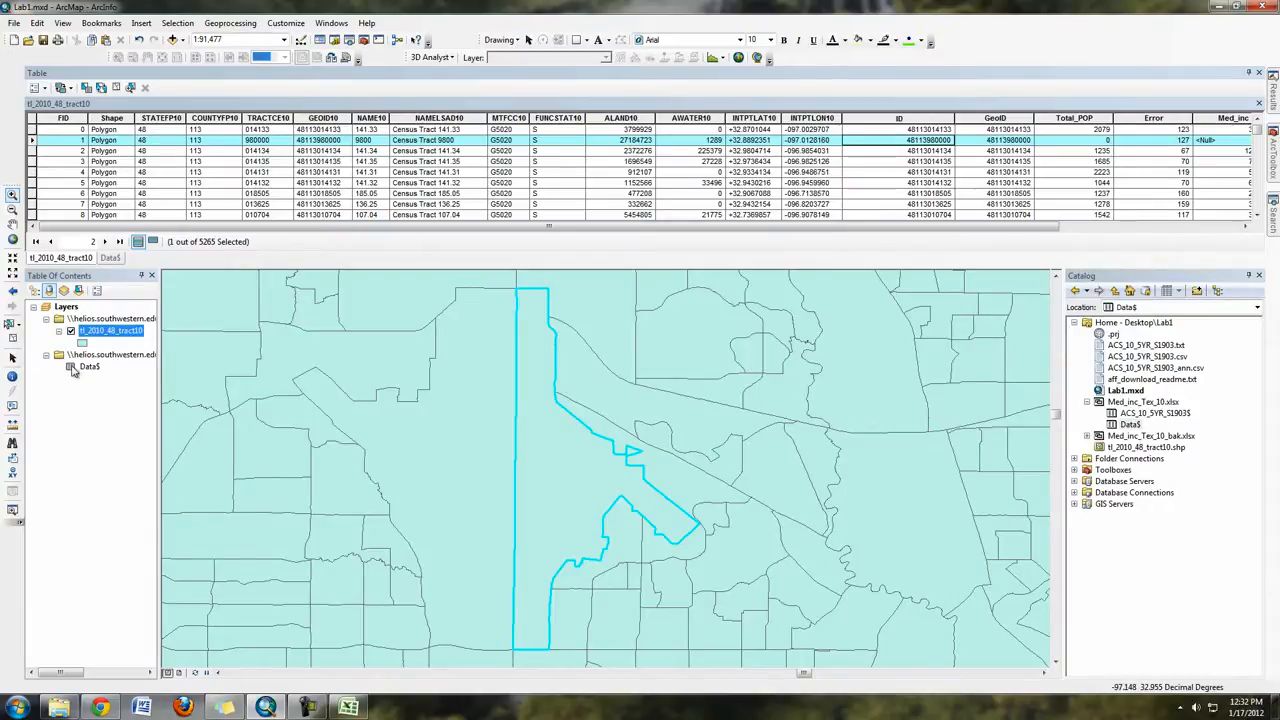
click(131, 336)
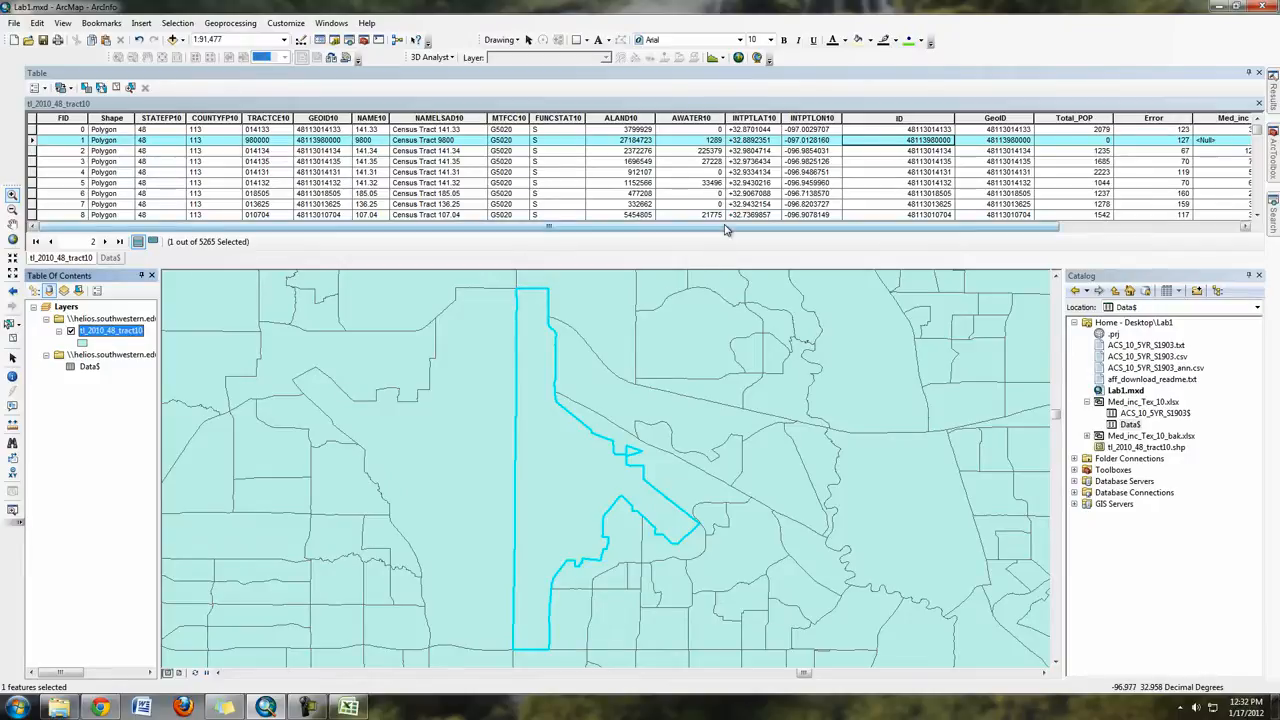
drag(726, 229, 622, 234)
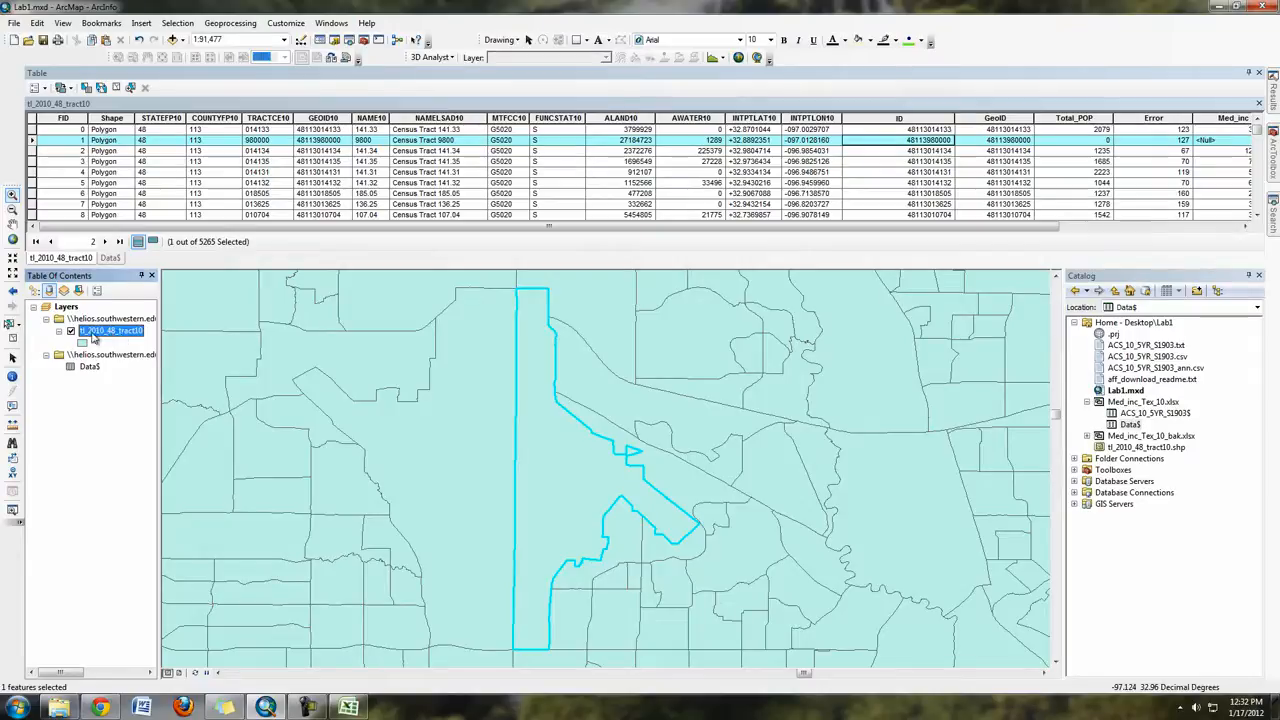
Export all features of the tl_2010_48_tract10 layer to the Lab1 folder as shapefile Med_inc_tex.shp and add it to the map
right_click(130, 338)
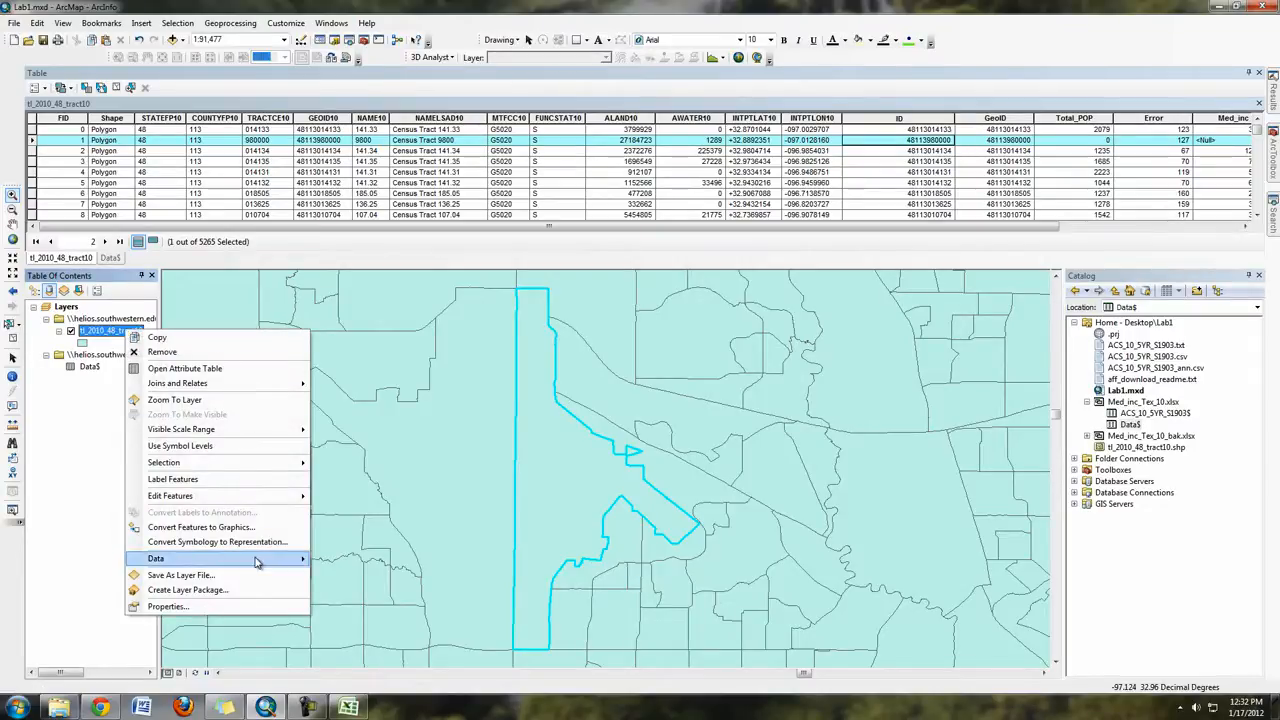
mouse_move(262, 562)
click(372, 574)
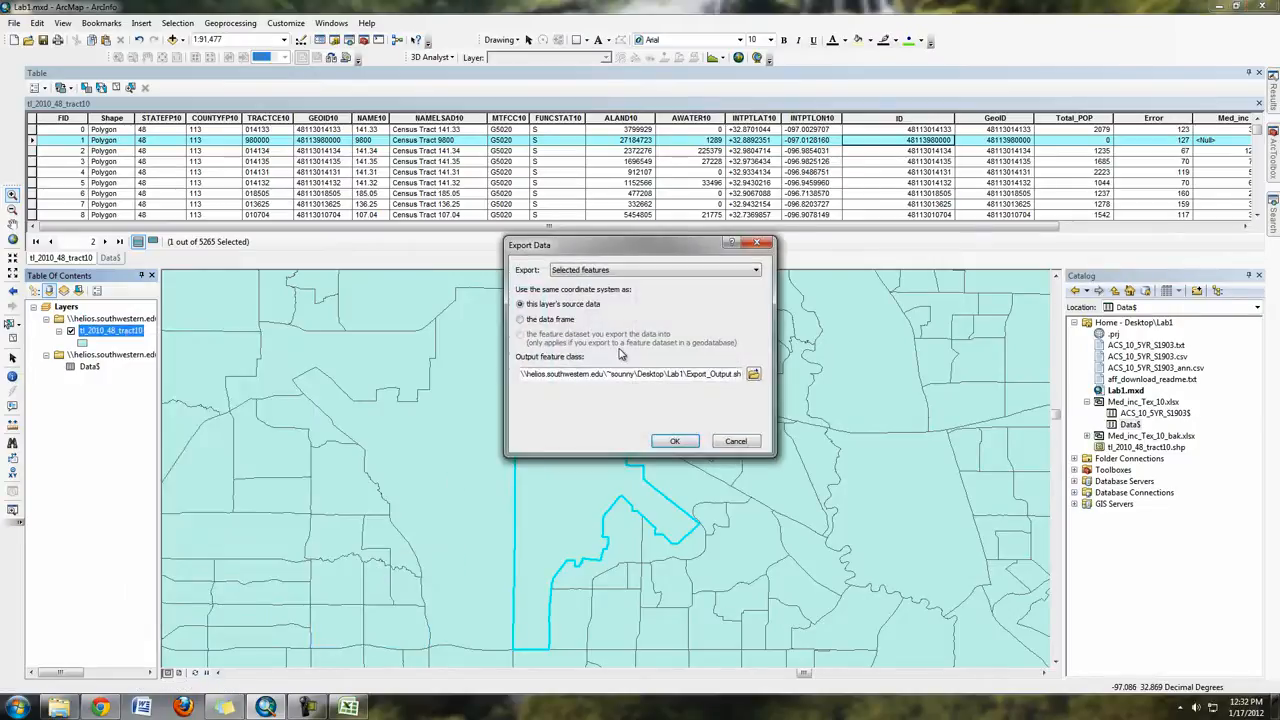
click(651, 270)
click(644, 282)
click(753, 375)
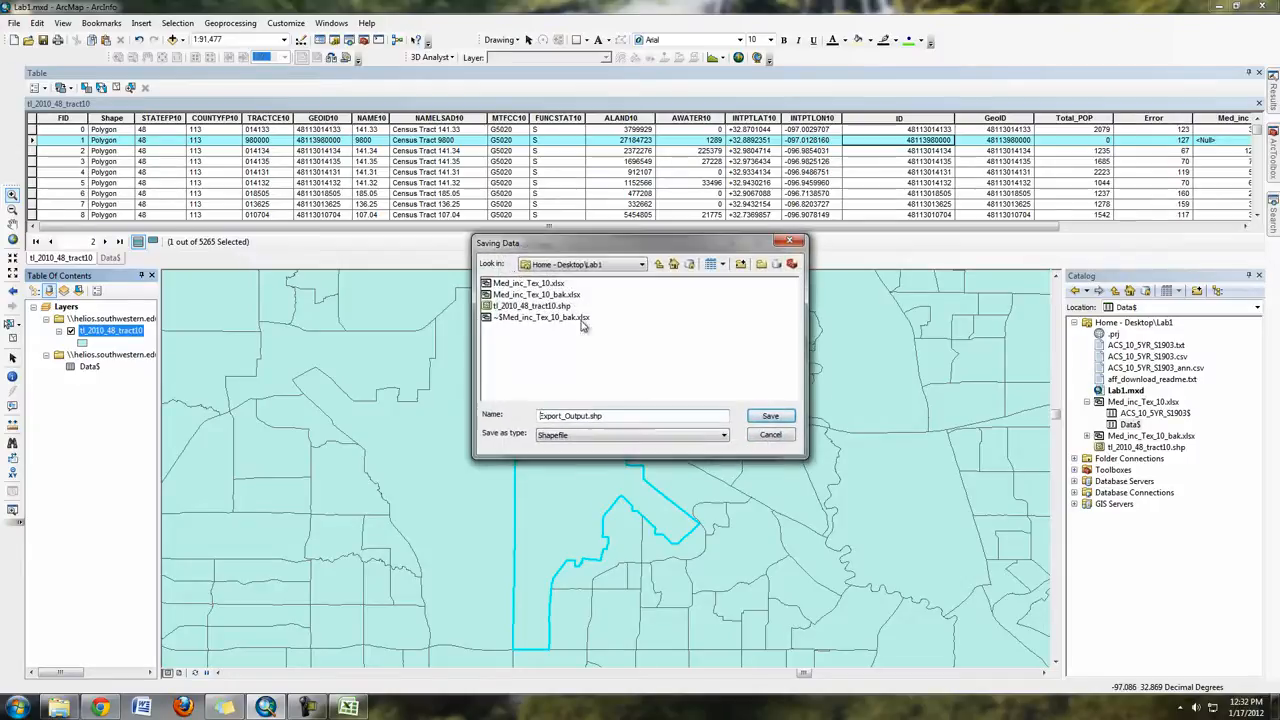
double_click(587, 416)
text(Med_inc_tex)
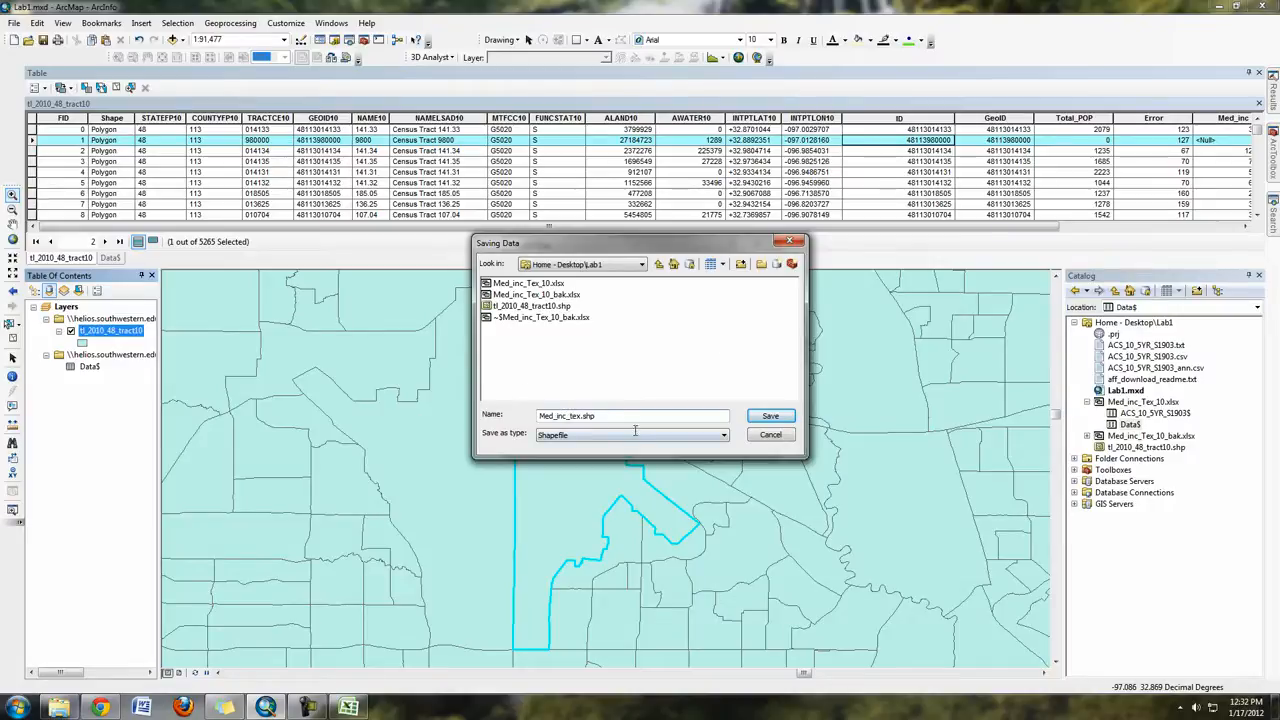
click(783, 420)
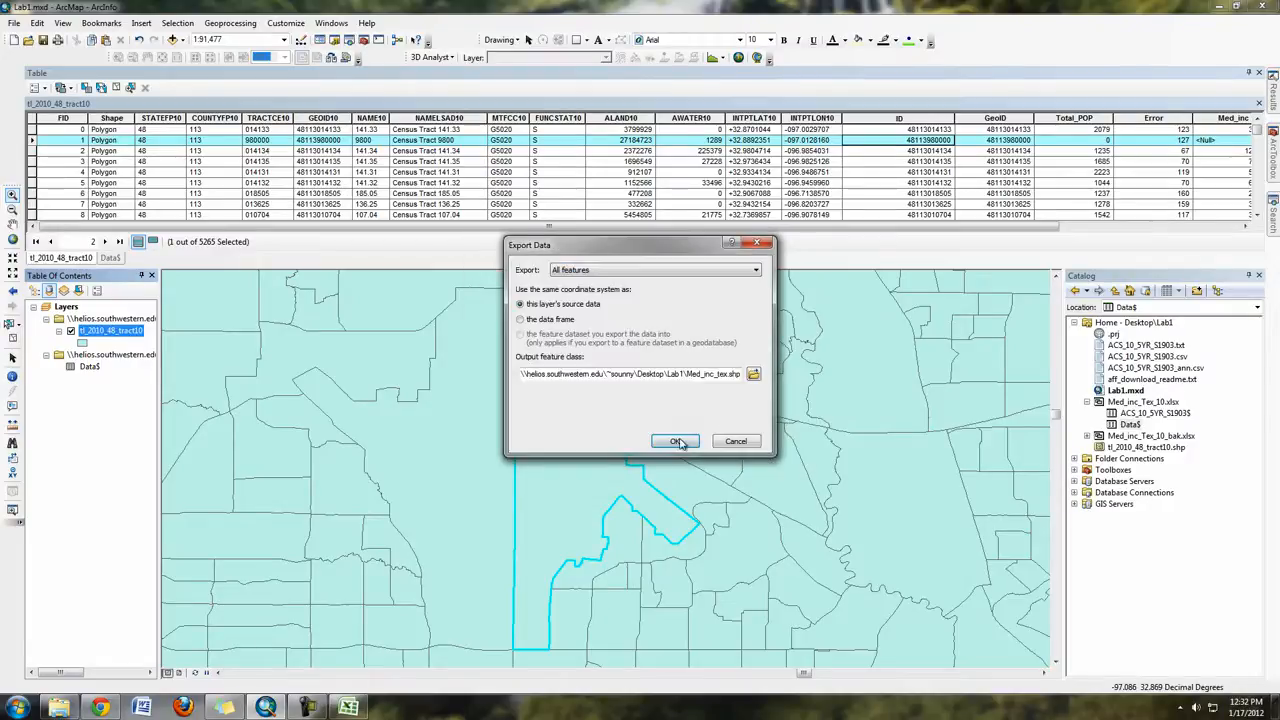
click(675, 441)
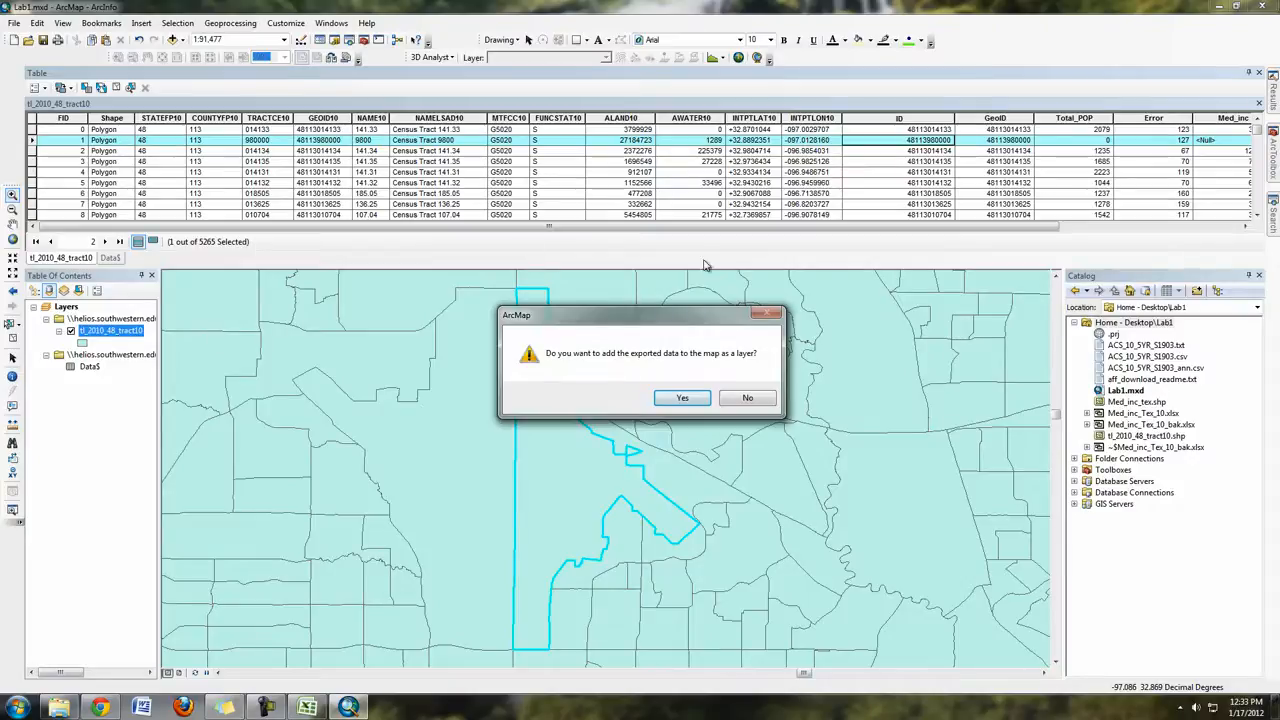
click(699, 403)
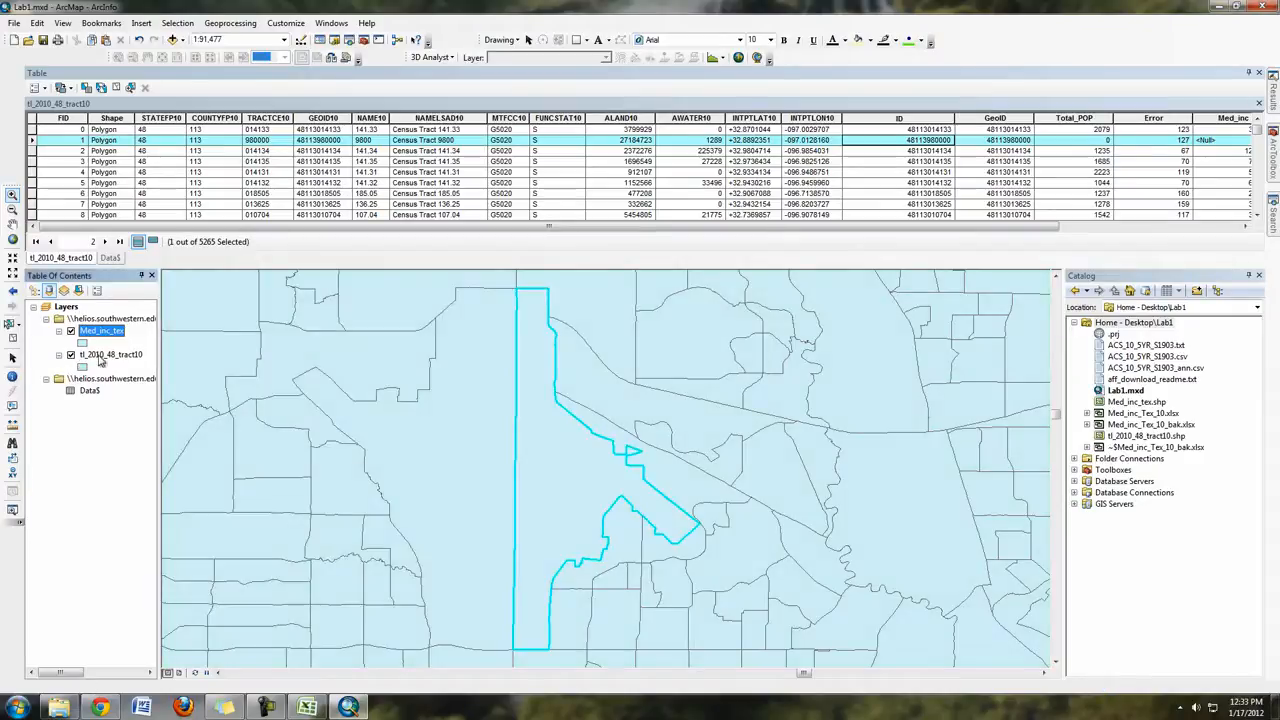
Remove the old tl_2010_48_tract10 layer and the Data$ table from the map, keeping only Med_inc_tex
click(71, 356)
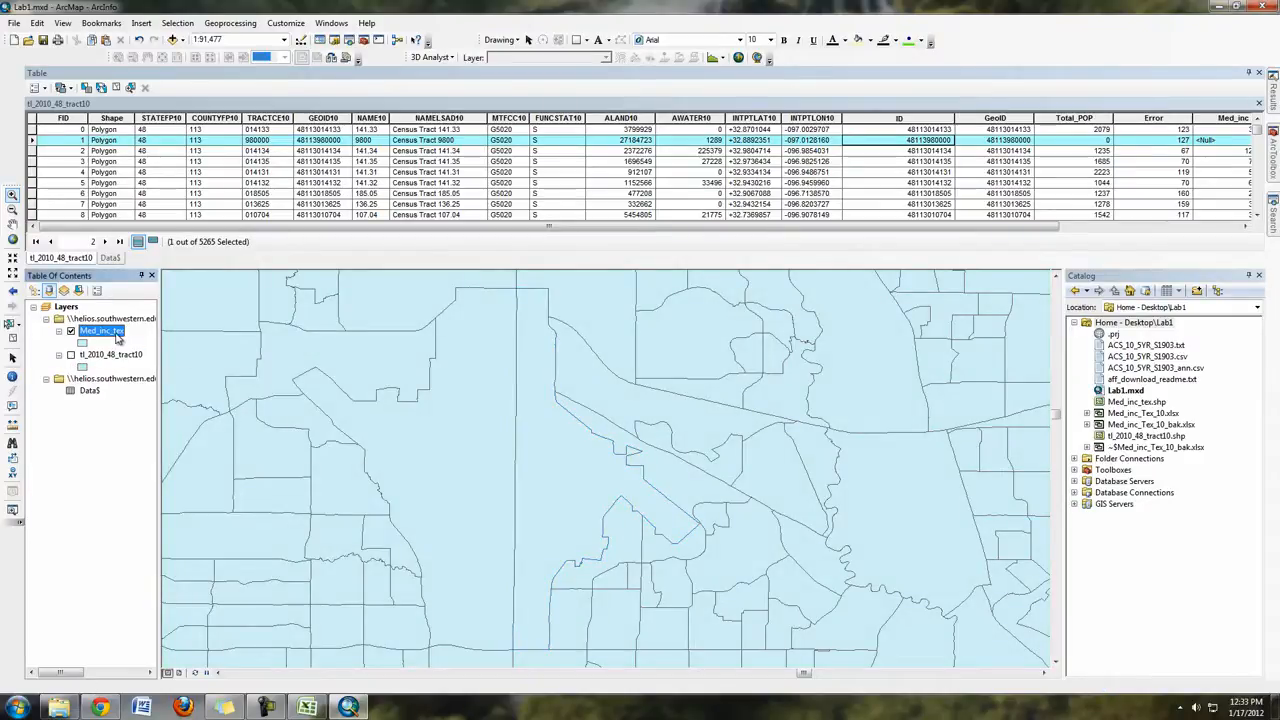
click(112, 357)
right_click(114, 360)
click(201, 380)
click(88, 367)
right_click(88, 367)
click(110, 390)
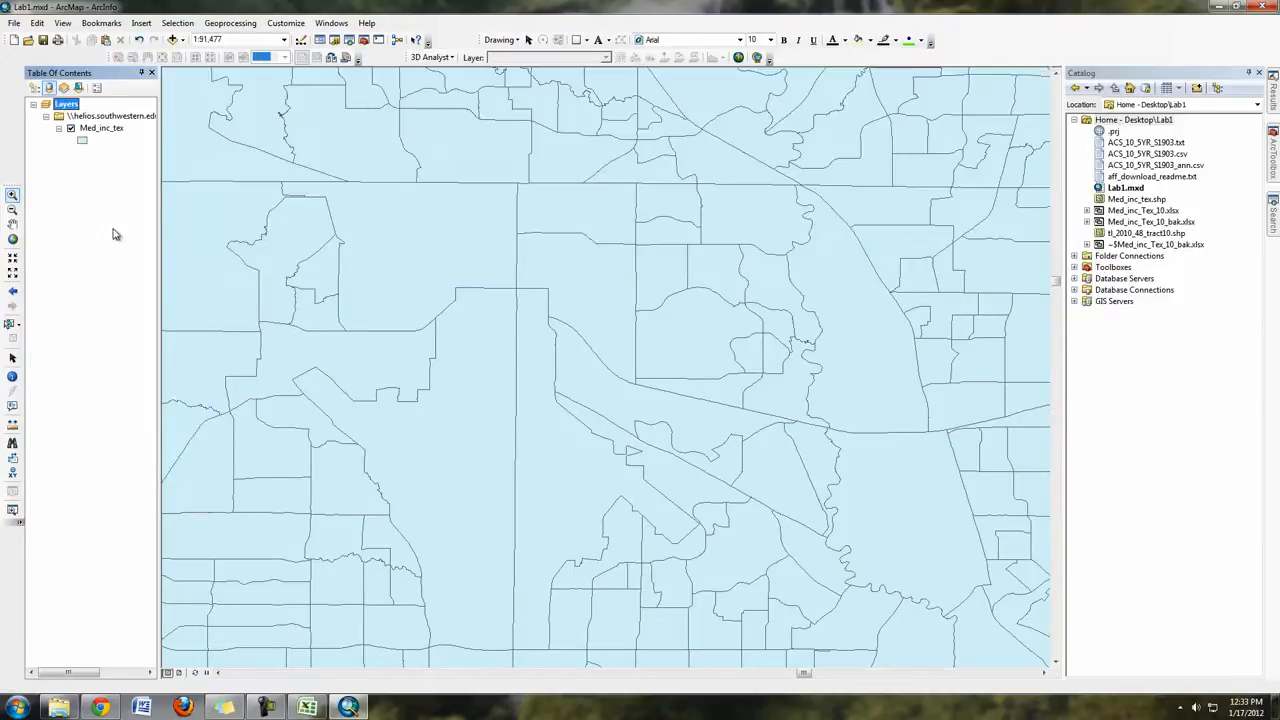
Open the attribute table of the Med_inc_tex layer to check the exported fields
click(102, 128)
right_click(105, 128)
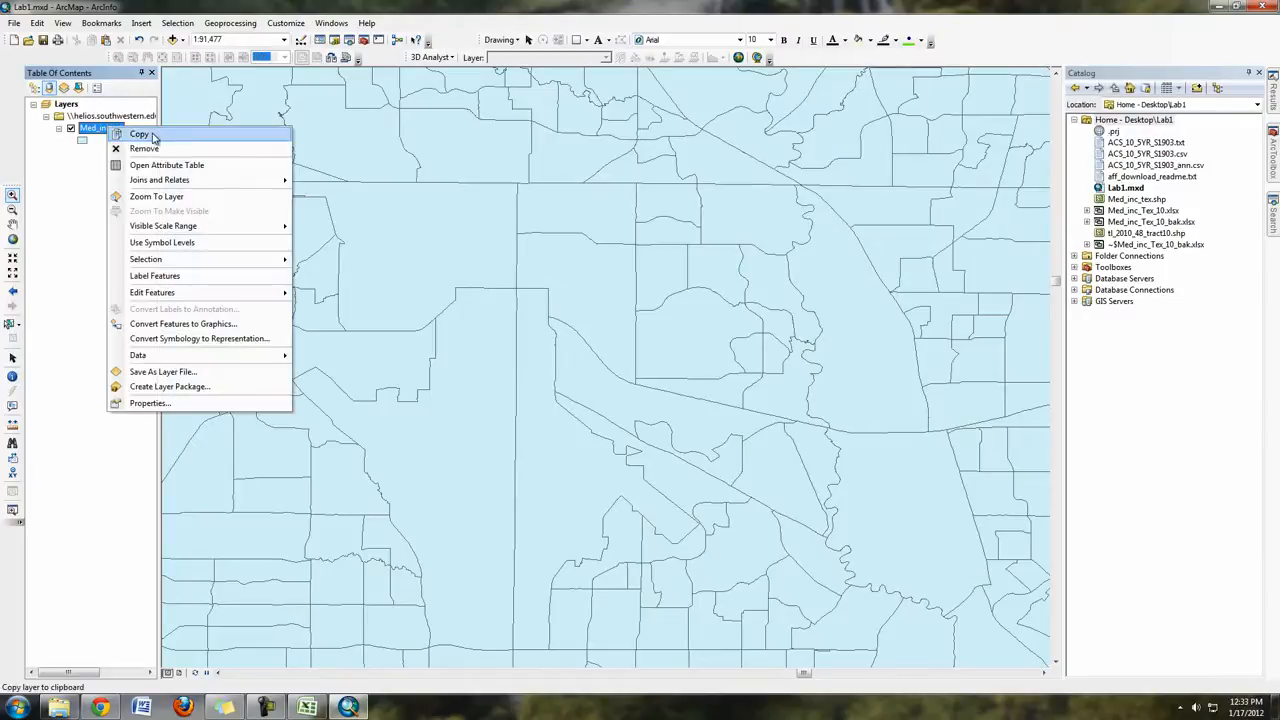
click(163, 166)
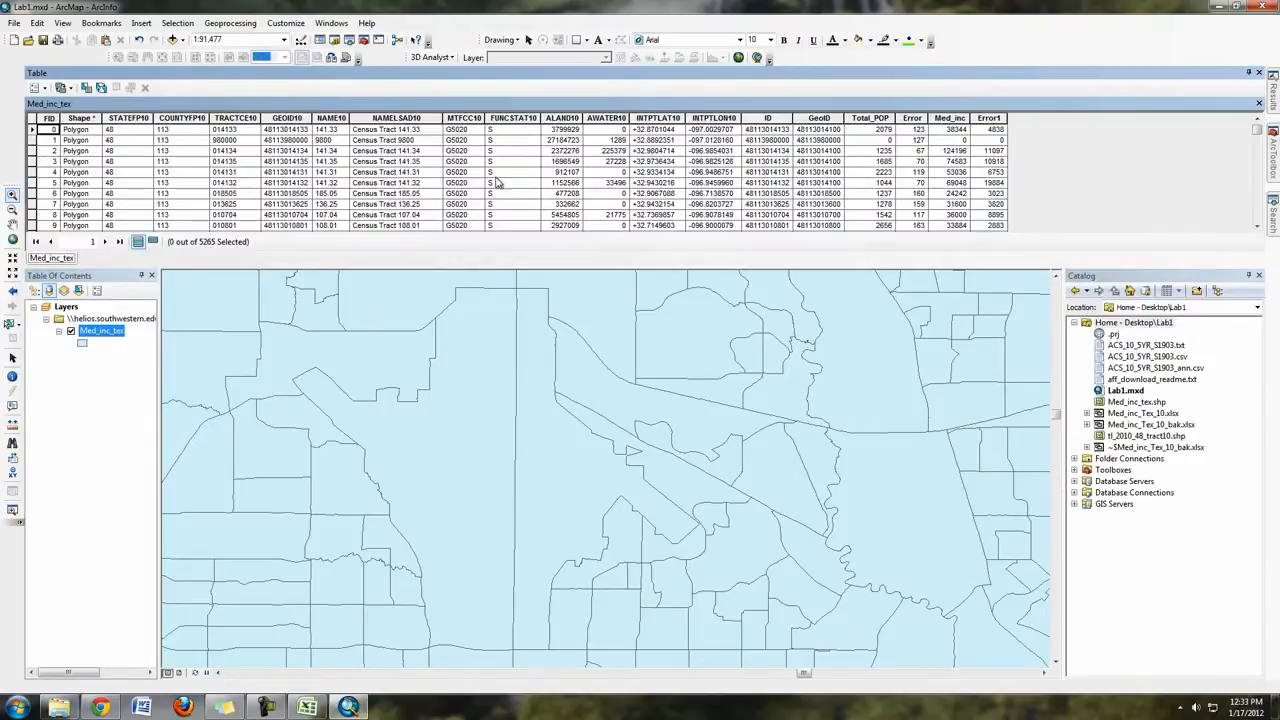